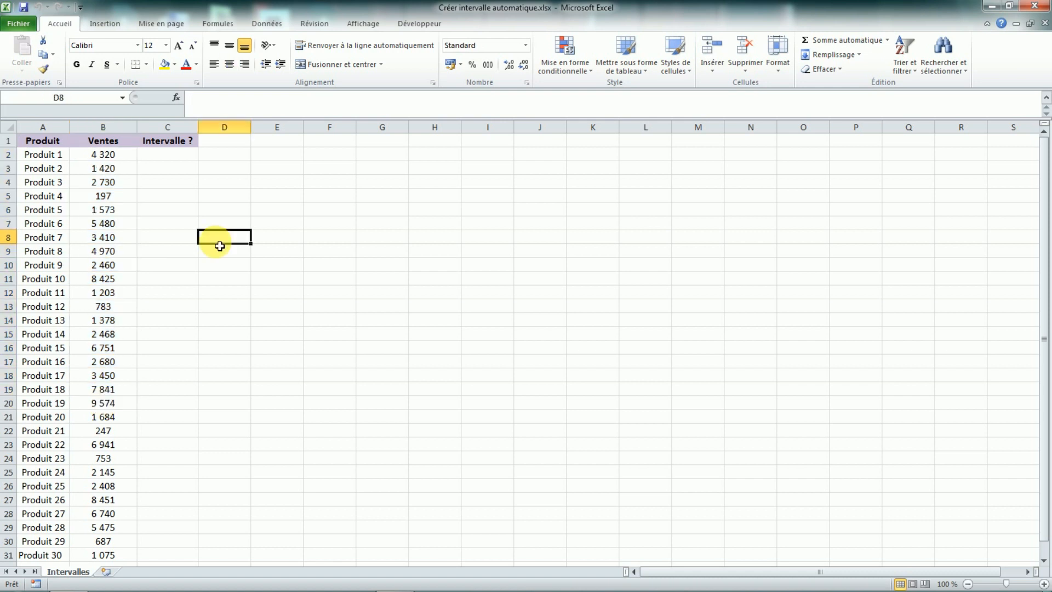
Enter the table headers Début, Fin and Intervalle in cells F3 to H3.
drag(155, 154, 160, 250)
click(297, 180)
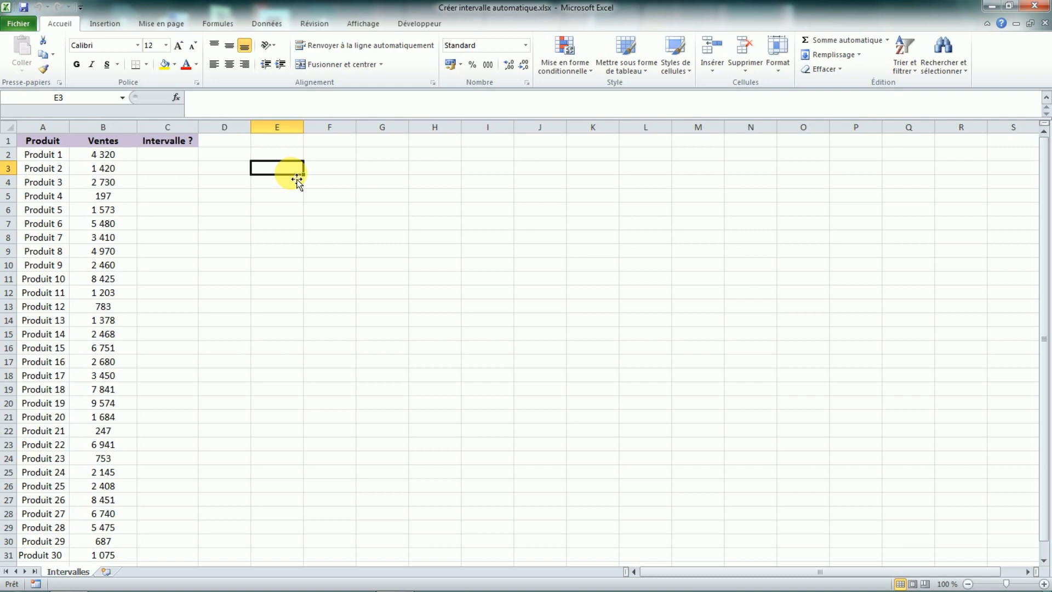
key(Right)
key(Caps_Lock)
text(D)
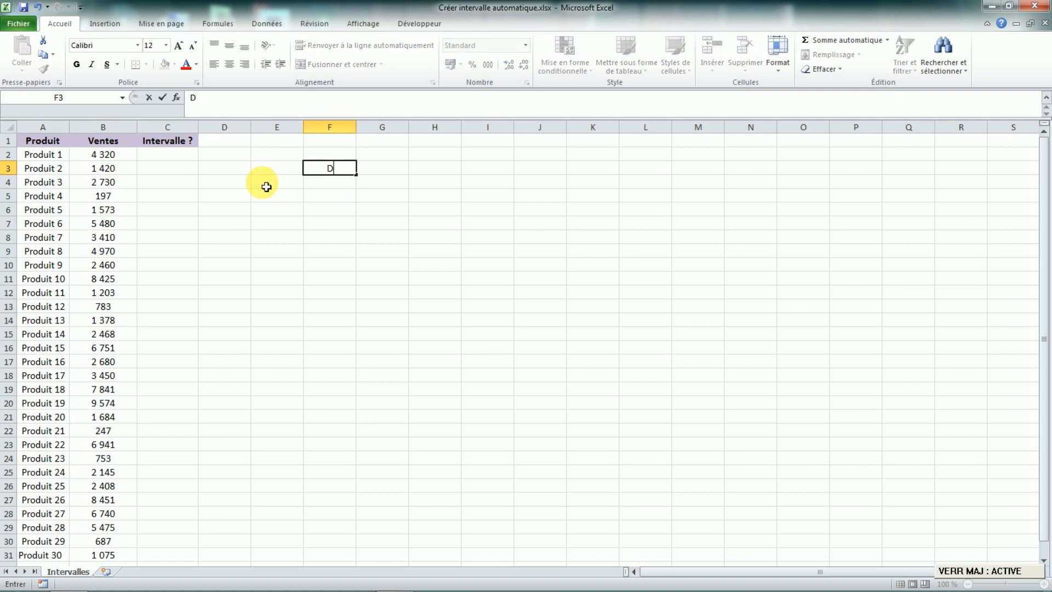
key(Caps_Lock)
text(ébut)
key(Right)
key(Caps_Lock)
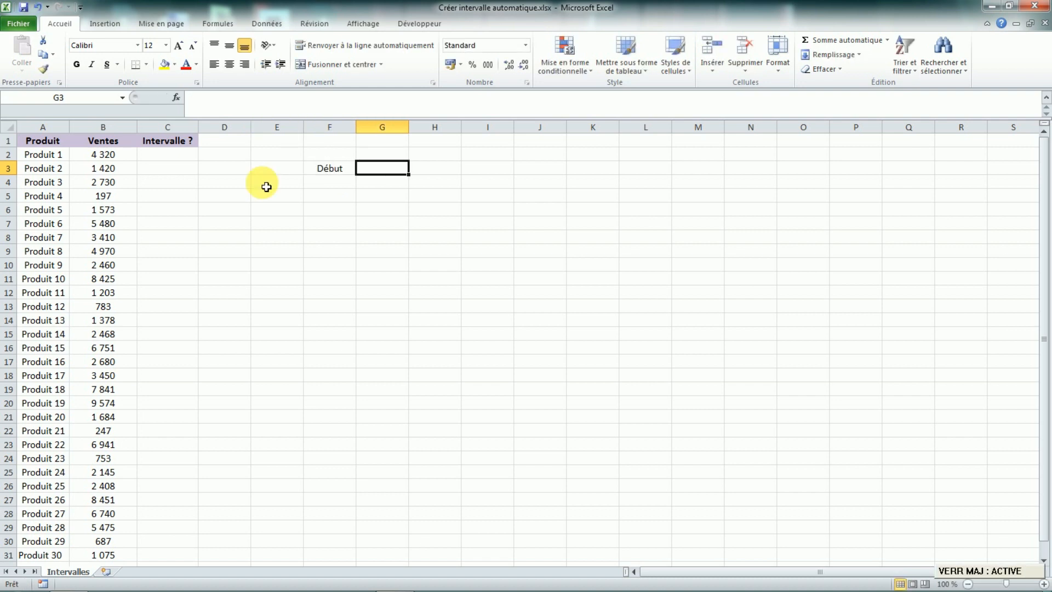
text(F)
key(Caps_Lock)
text(in)
key(Right)
key(Caps_Lock)
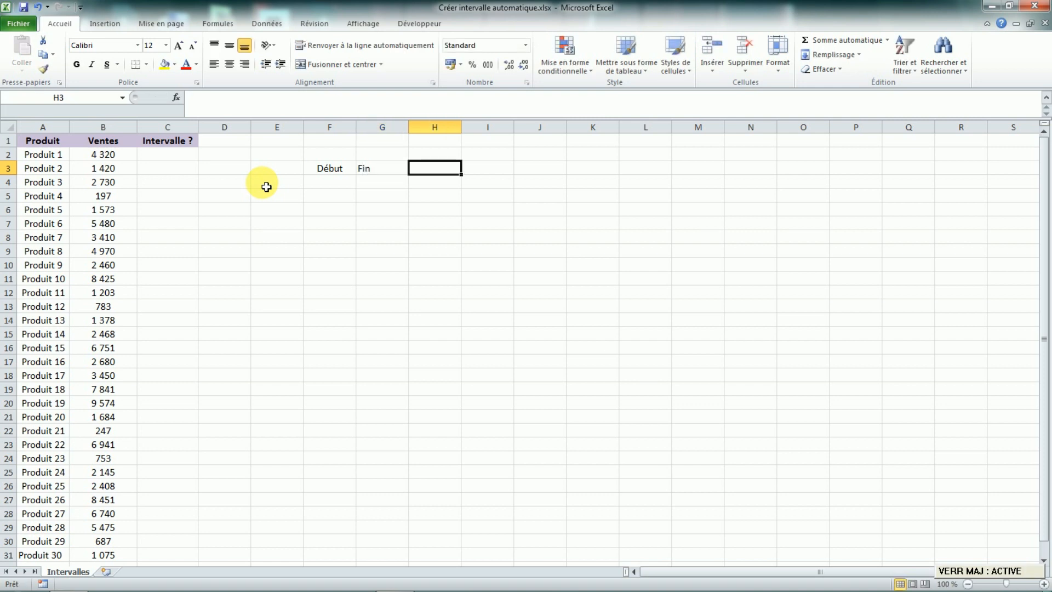
text(I)
key(Caps_Lock)
text(ntervalle)
key(Return)
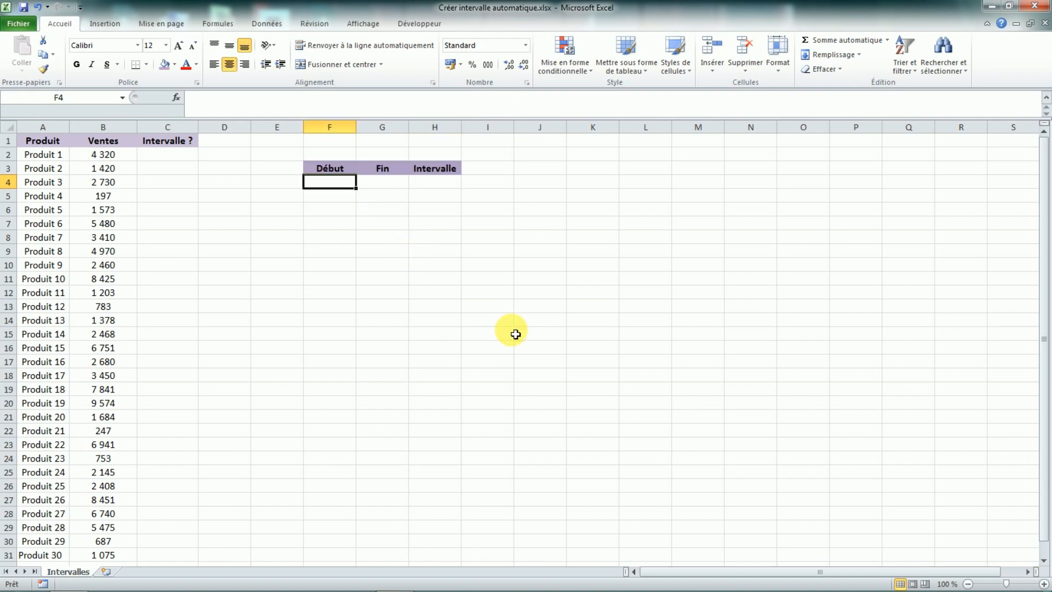
Fill the first interval row with a Début of 0 in F4 and a Fin of 1000 in G4.
text(0)
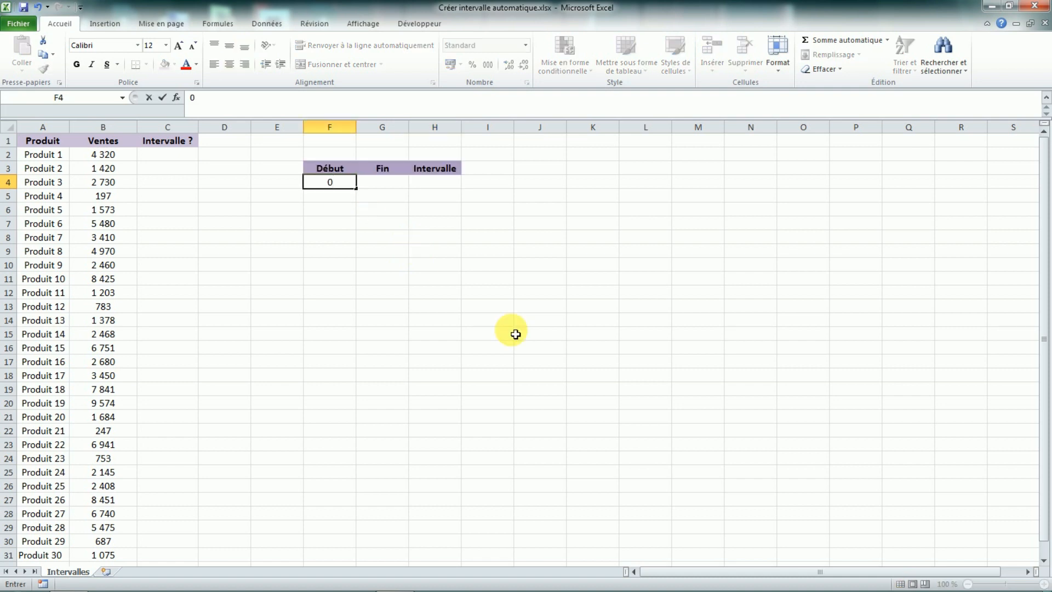
key(Tab)
text(10)
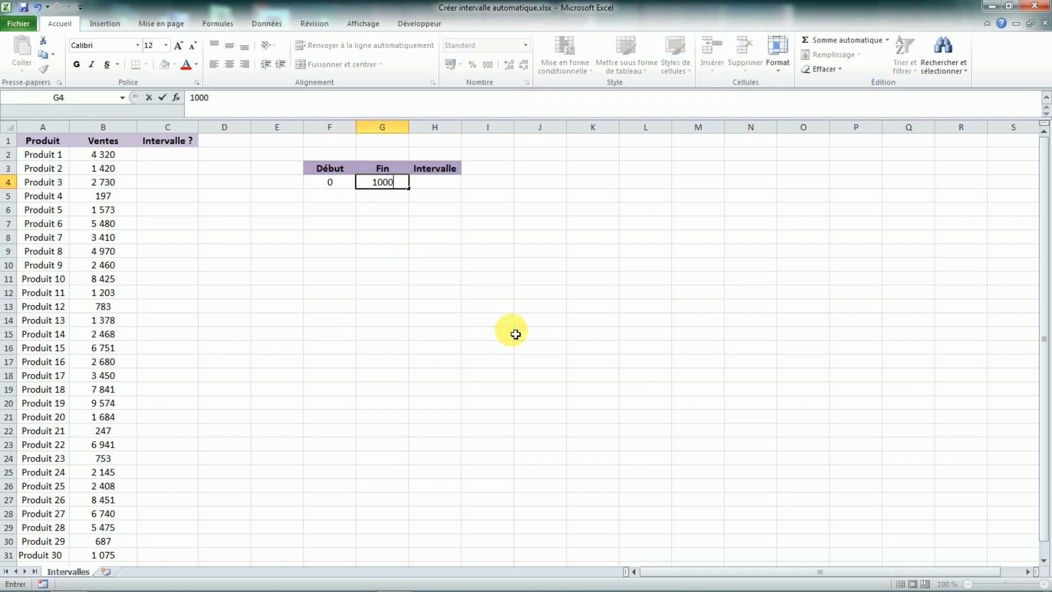
key(Return)
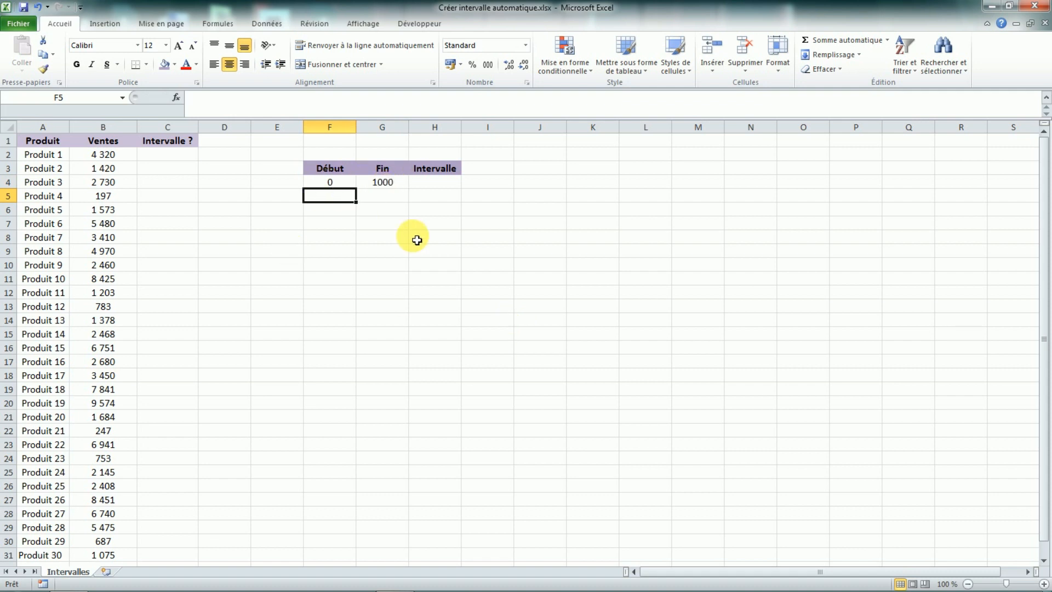
Enter the formula +G4+1 in F5 so the second interval starts one above the previous end.
text(+)
click(382, 182)
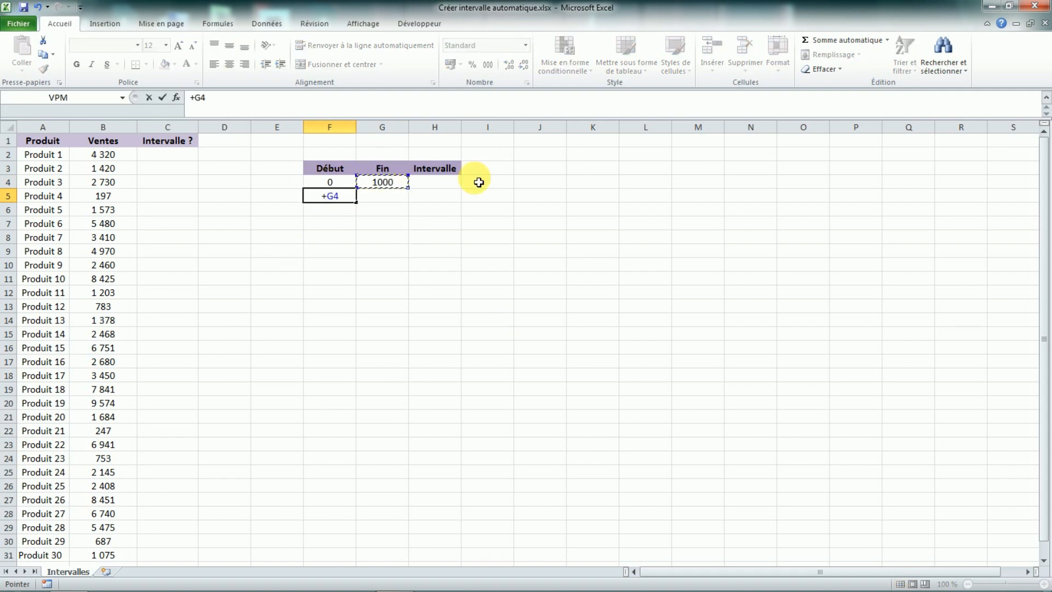
text(+1)
key(Return)
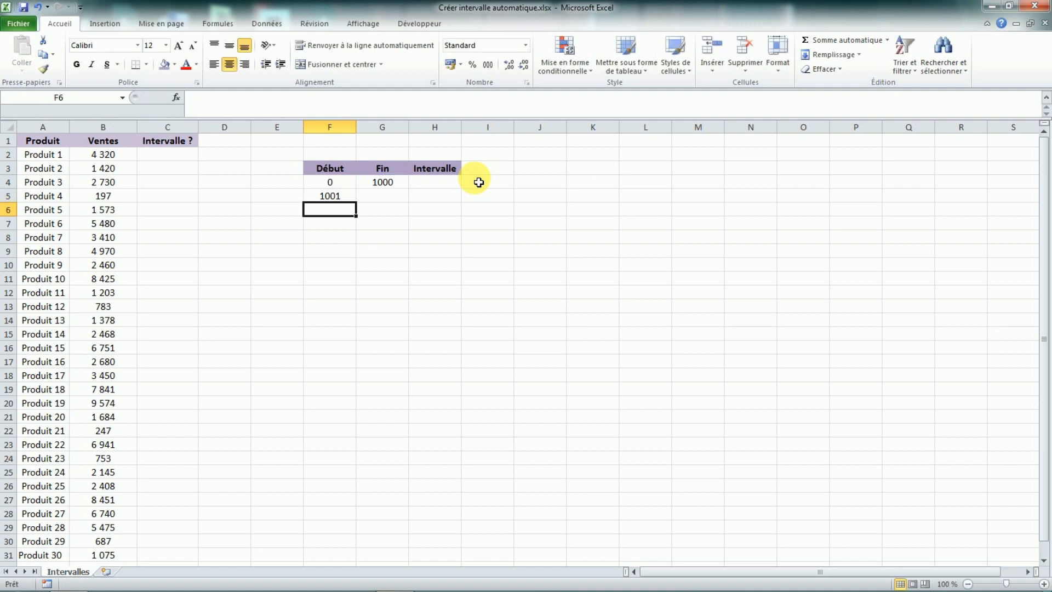
Enter the formula +G4+$G$4 in G5, keeping the second reference to G4 absolute.
click(384, 196)
text(+)
key(Up)
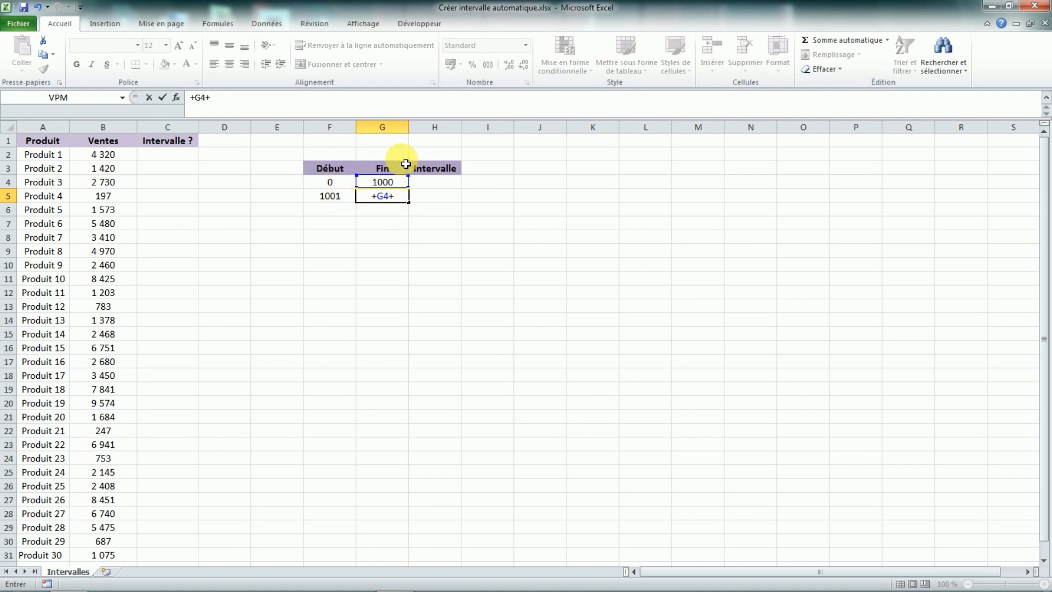
click(397, 184)
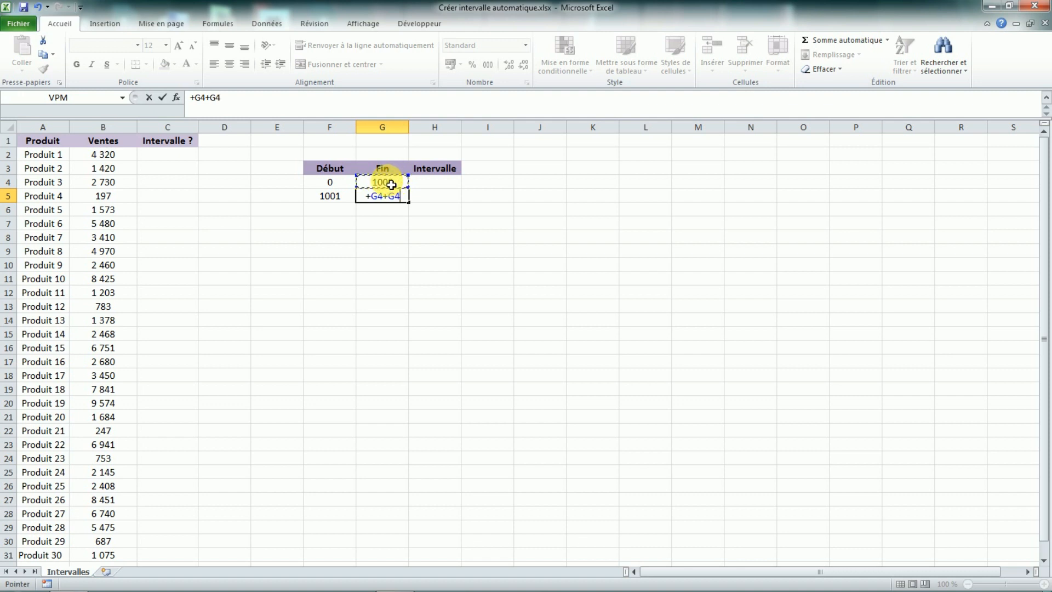
click(395, 197)
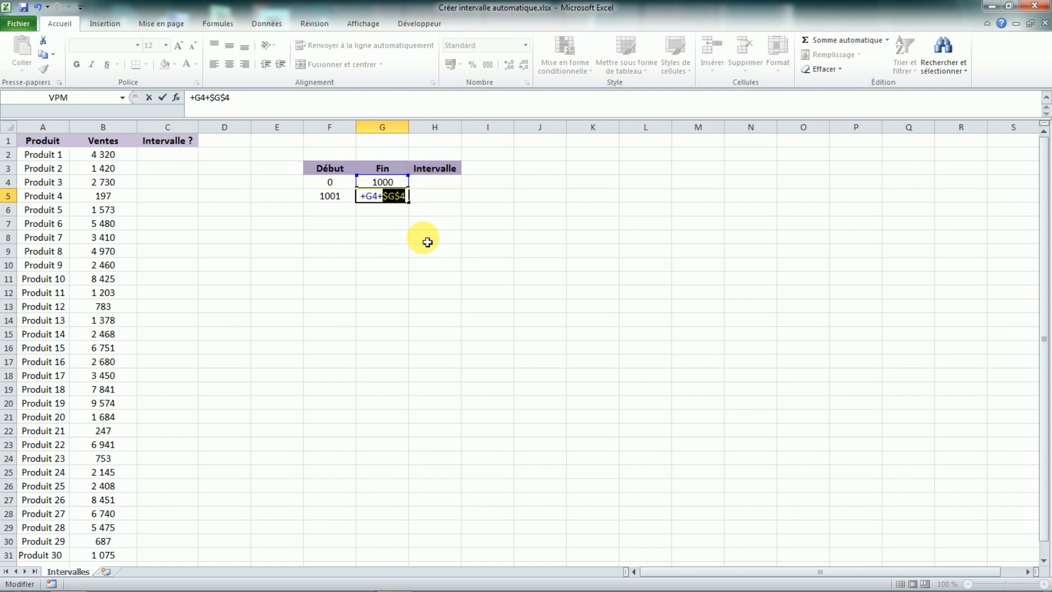
key(Return)
Check the largest Ventes value with a temporary MAX formula over column B in D6, and remove it.
drag(328, 197, 383, 196)
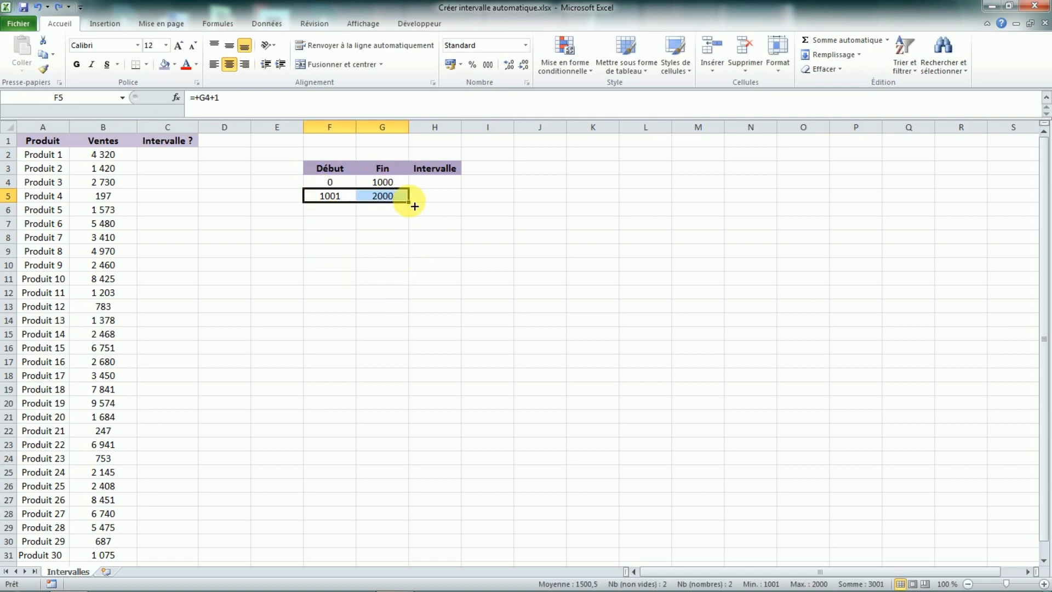
click(413, 235)
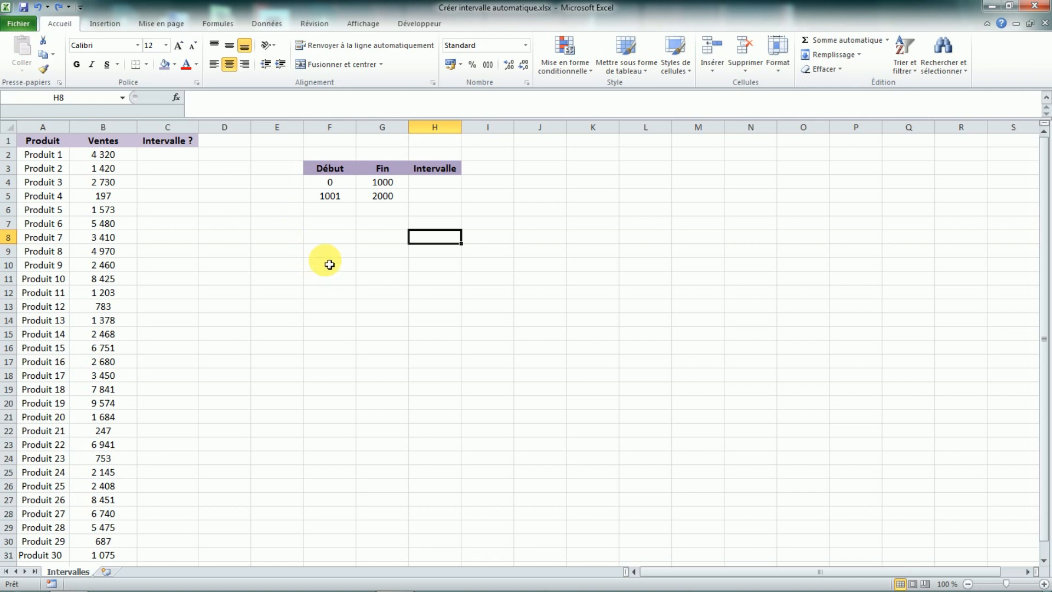
click(230, 210)
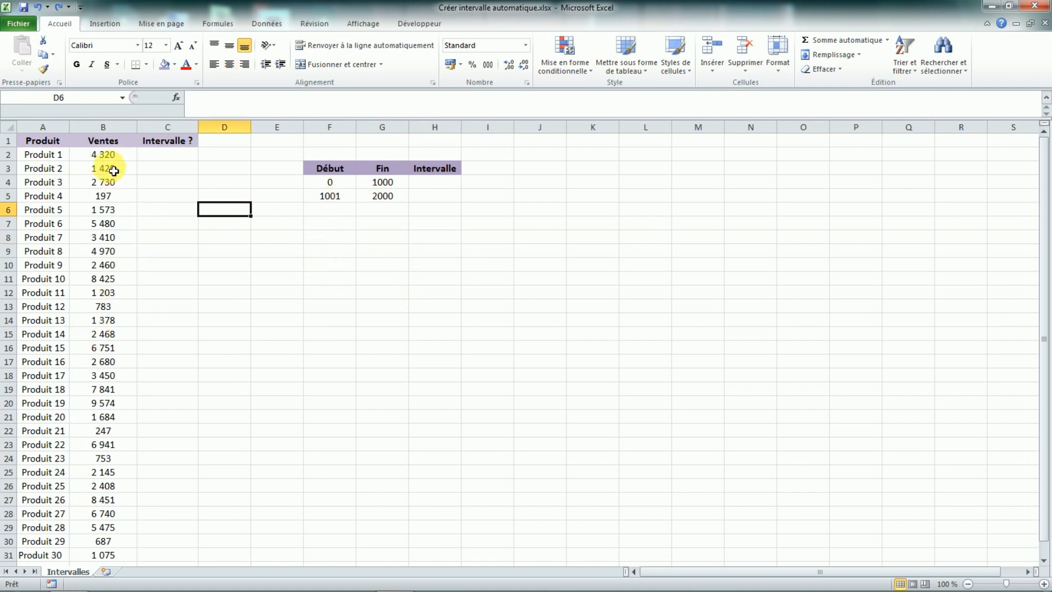
scroll(112, 172, down, 3)
scroll(117, 180, up, 3)
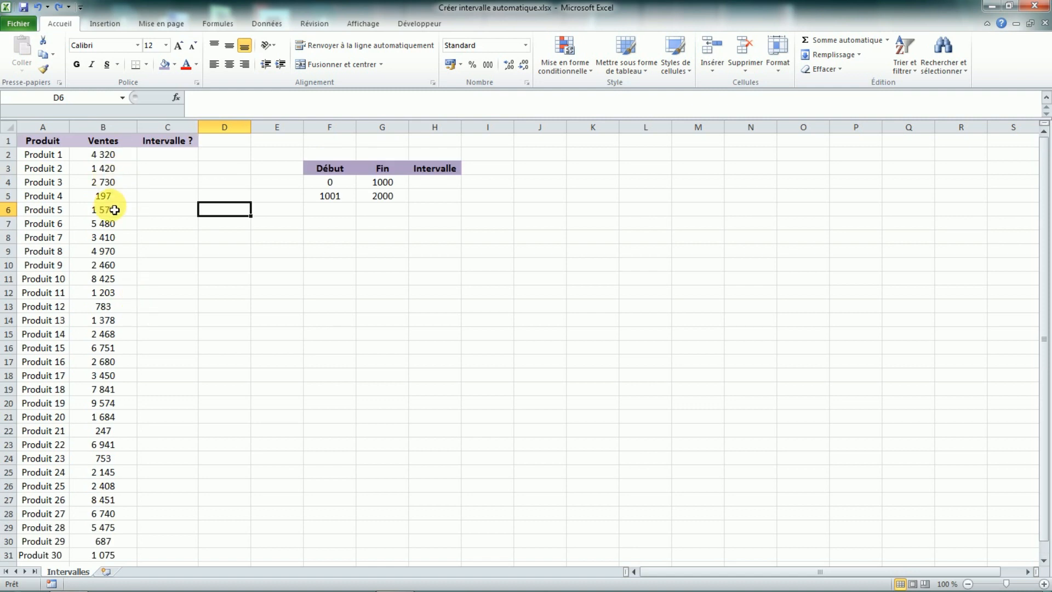
key(Caps_Lock)
text(=MAX)
key(Caps_Lock)
text(()
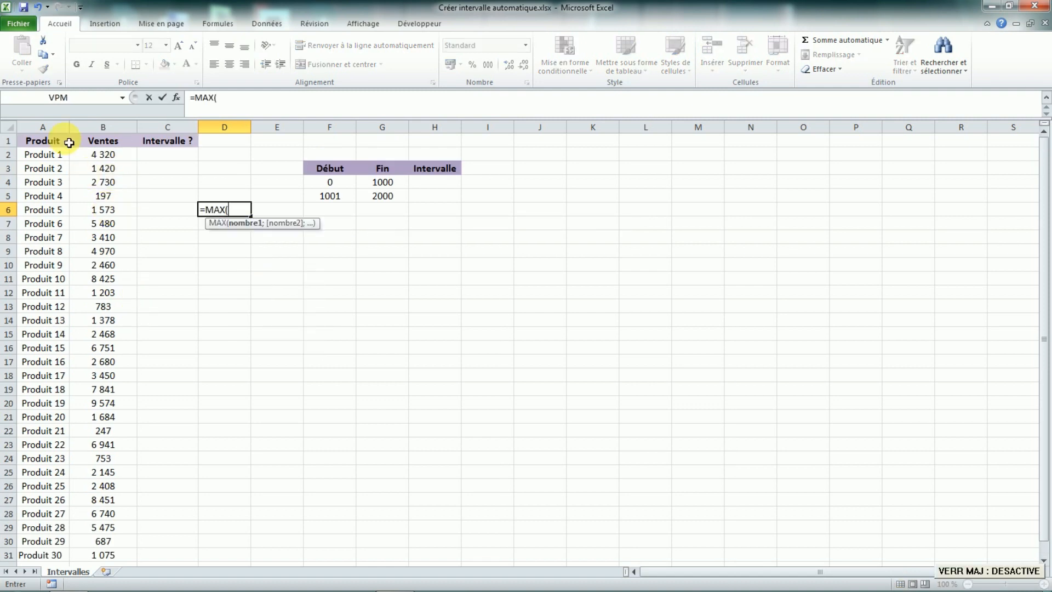
click(103, 127)
text())
key(Return)
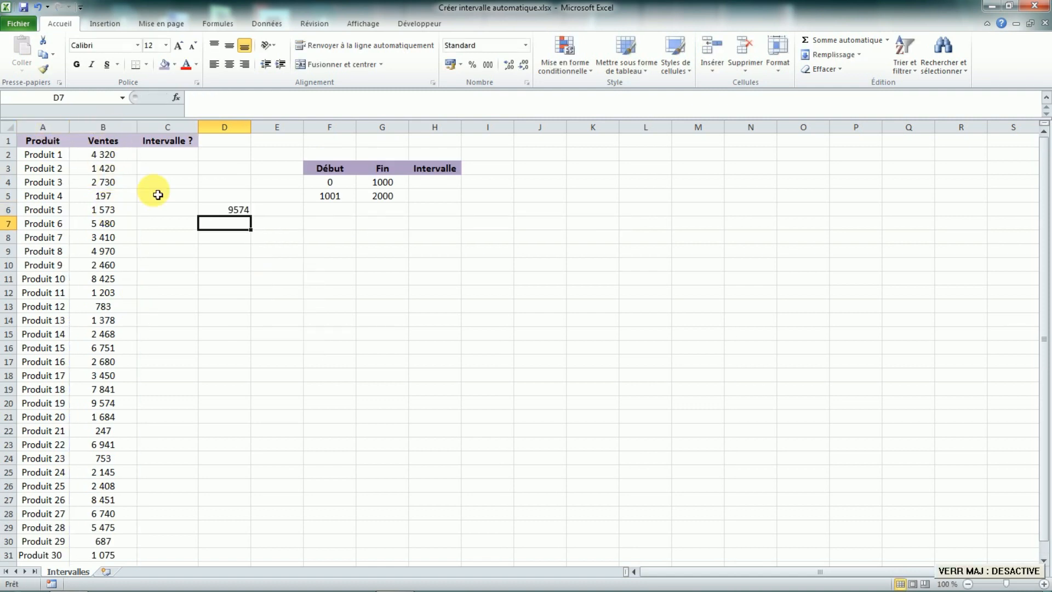
double_click(223, 210)
key(Return)
Fill the Début and Fin formulas from F5:G5 down to row 13.
drag(332, 196, 410, 307)
click(472, 264)
Build the interval label in H4 with the formula =F4&" - "&G4 and fill it down to H13.
click(436, 183)
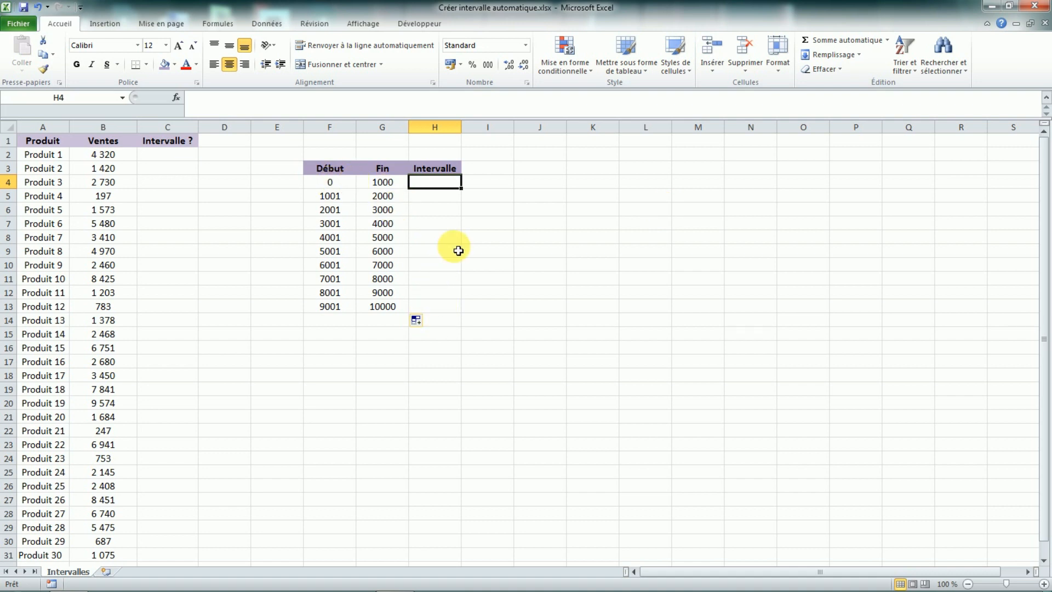
text(=)
click(340, 187)
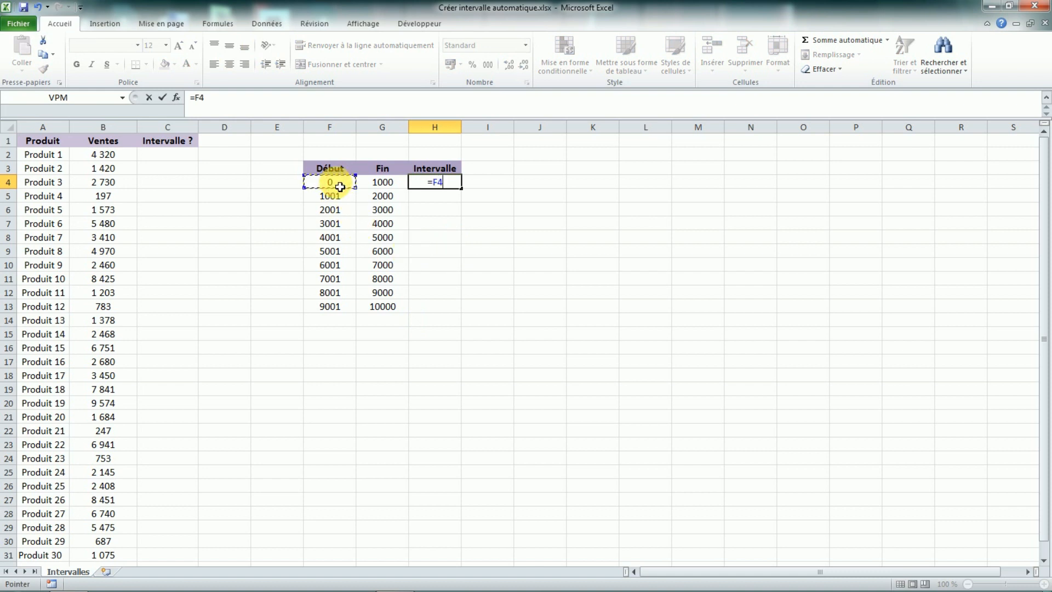
text(&" - "&)
click(392, 185)
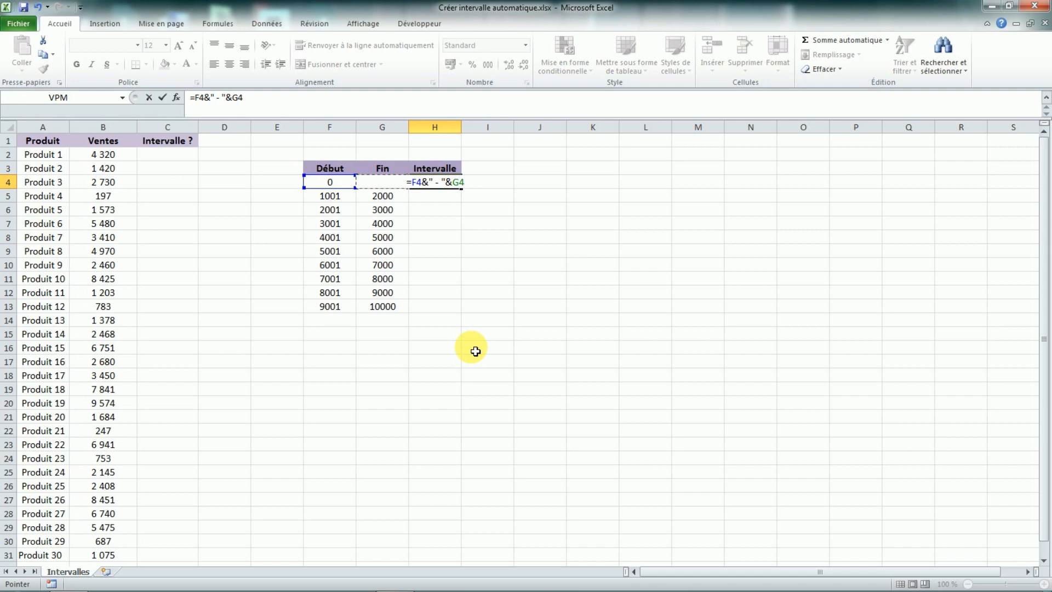
key(Return)
click(454, 183)
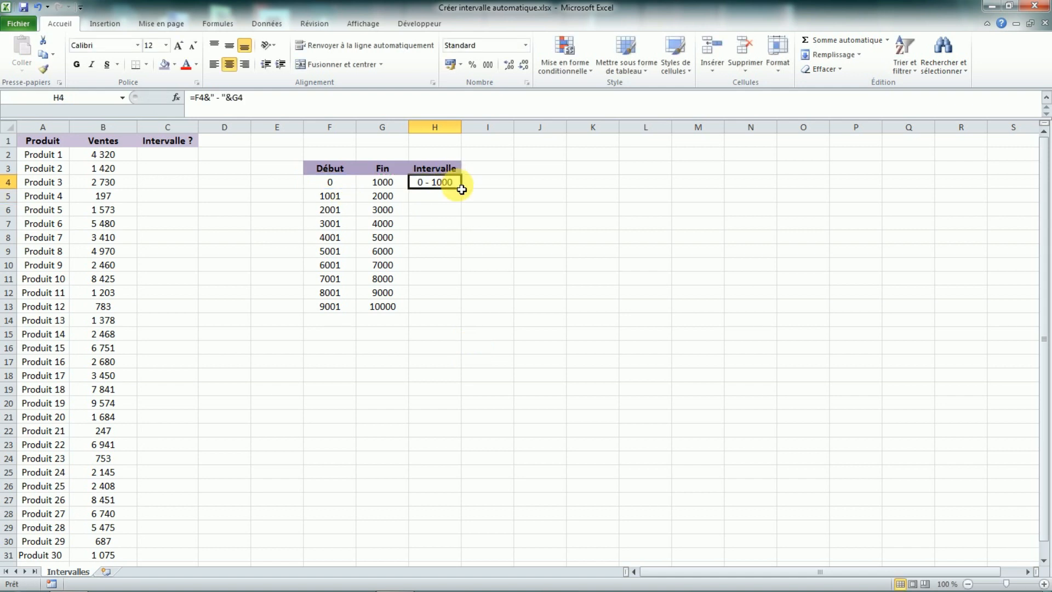
double_click(461, 189)
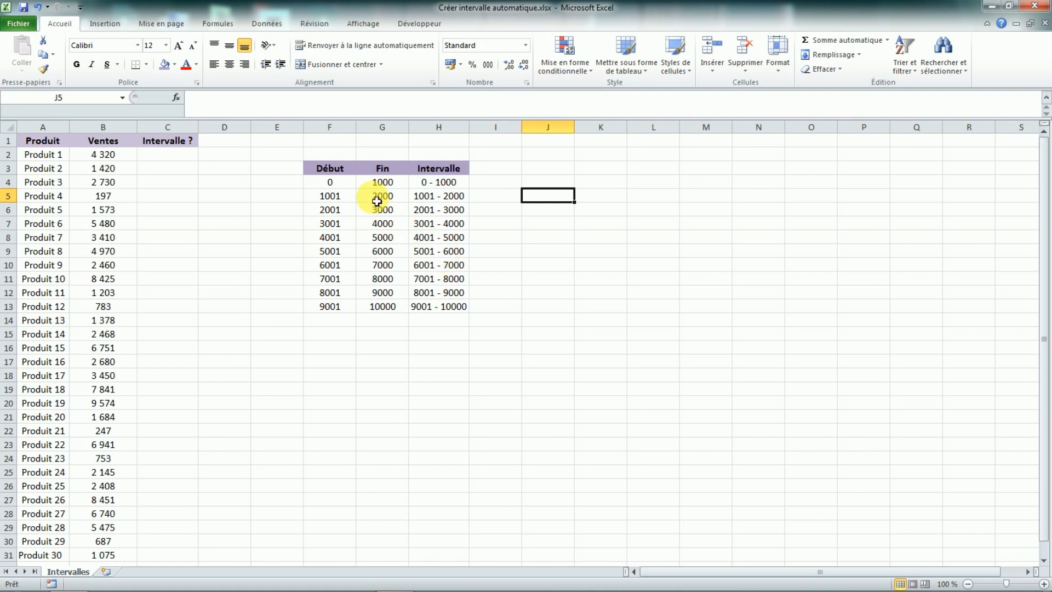
Set the first Fin value in G4 to 100.
click(386, 183)
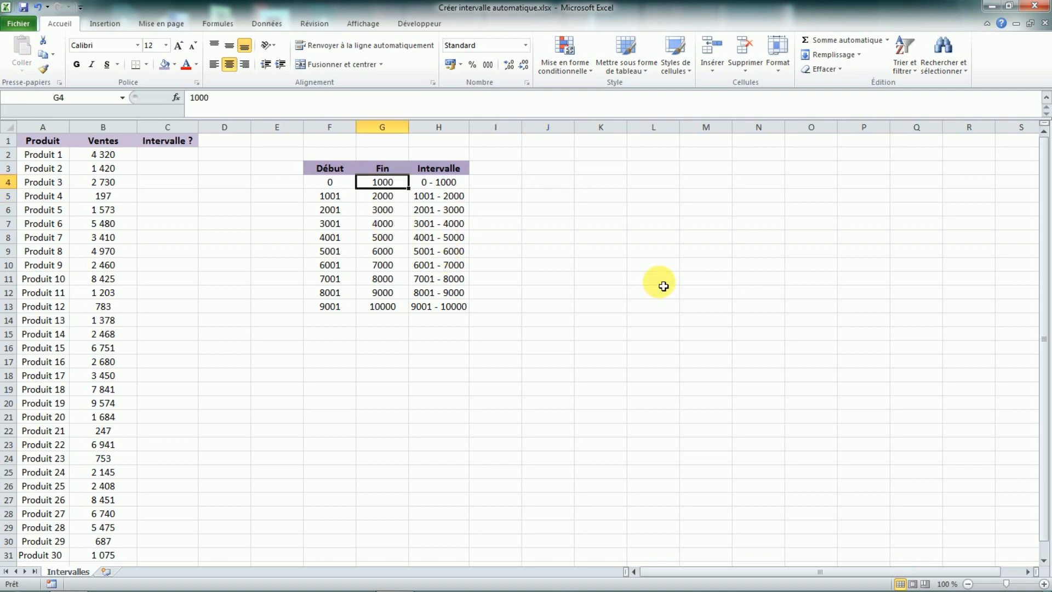
text(1)
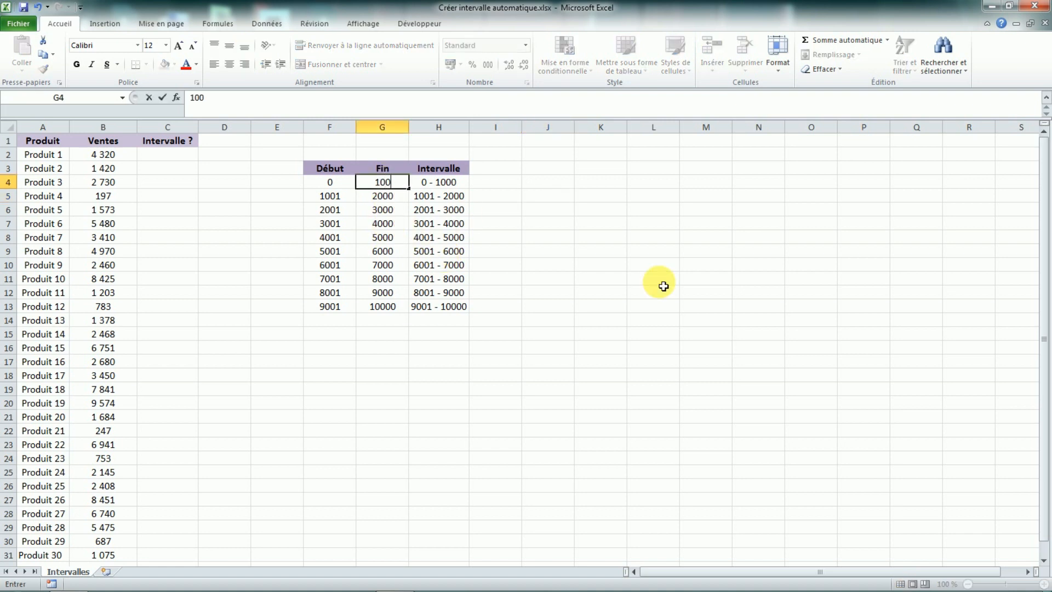
key(Return)
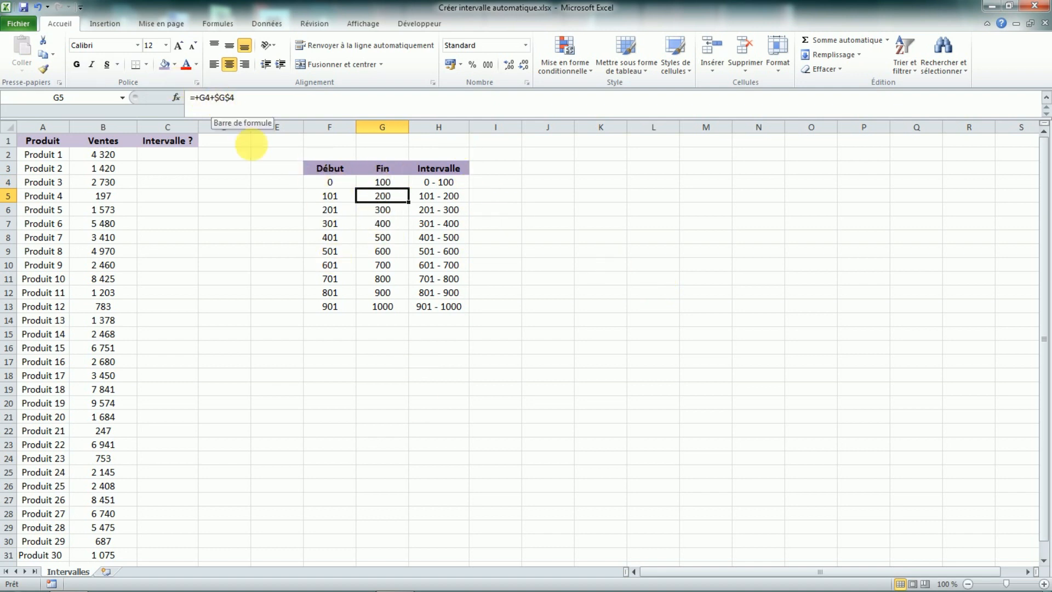
Set the first Fin value in G4 to 150.
click(382, 183)
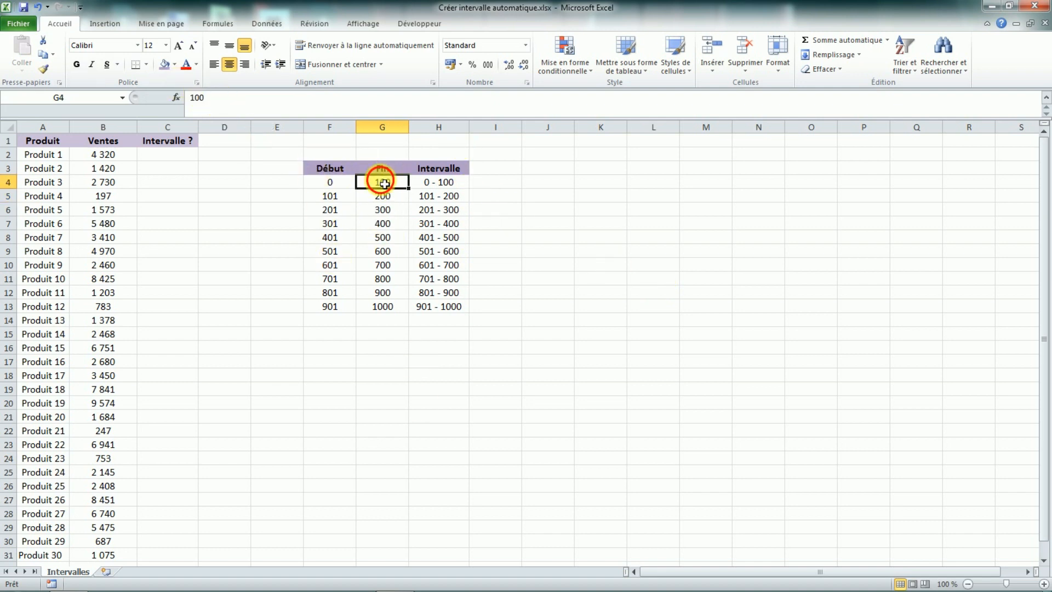
click(326, 186)
click(386, 185)
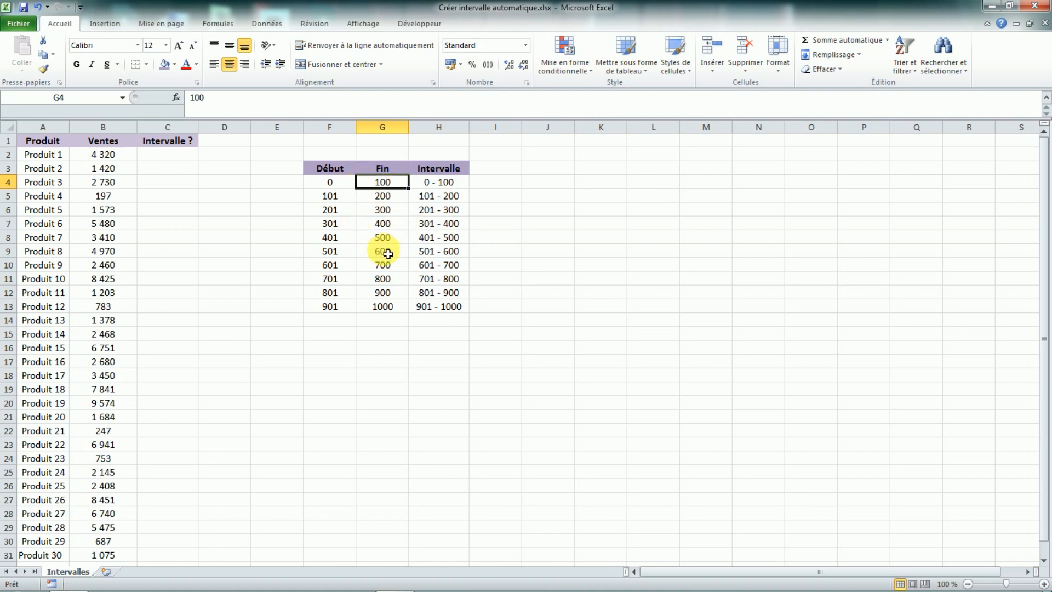
text(150)
key(Return)
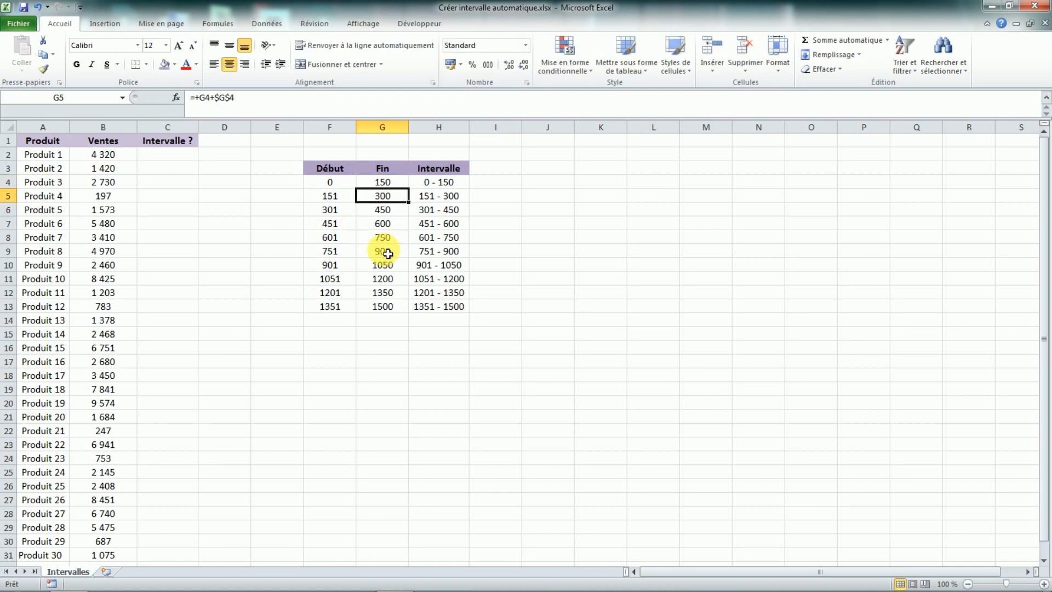
Set the first Fin value in G4 to 1000.
click(398, 183)
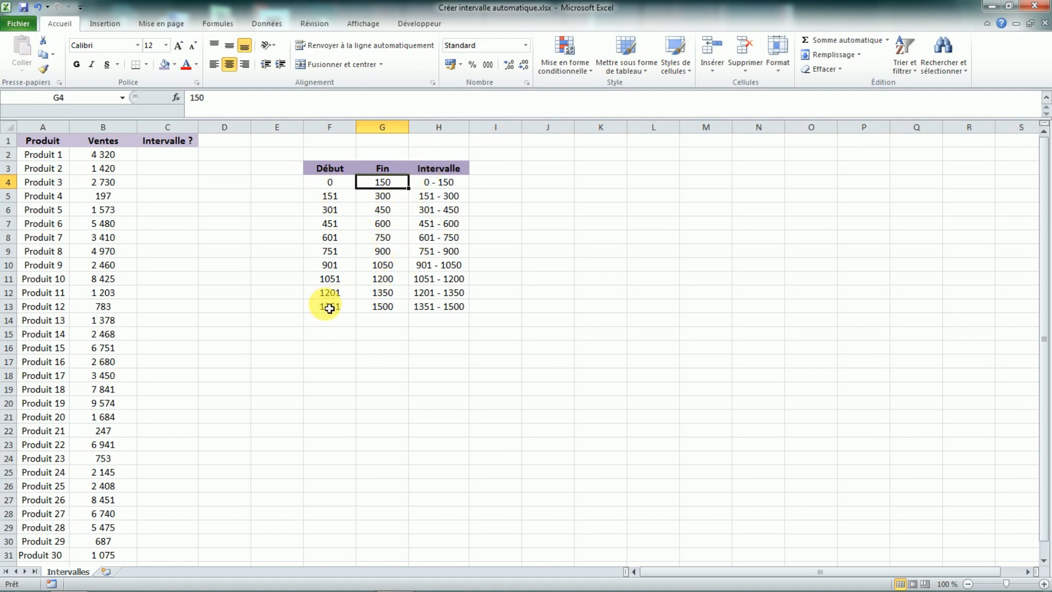
drag(328, 305, 388, 310)
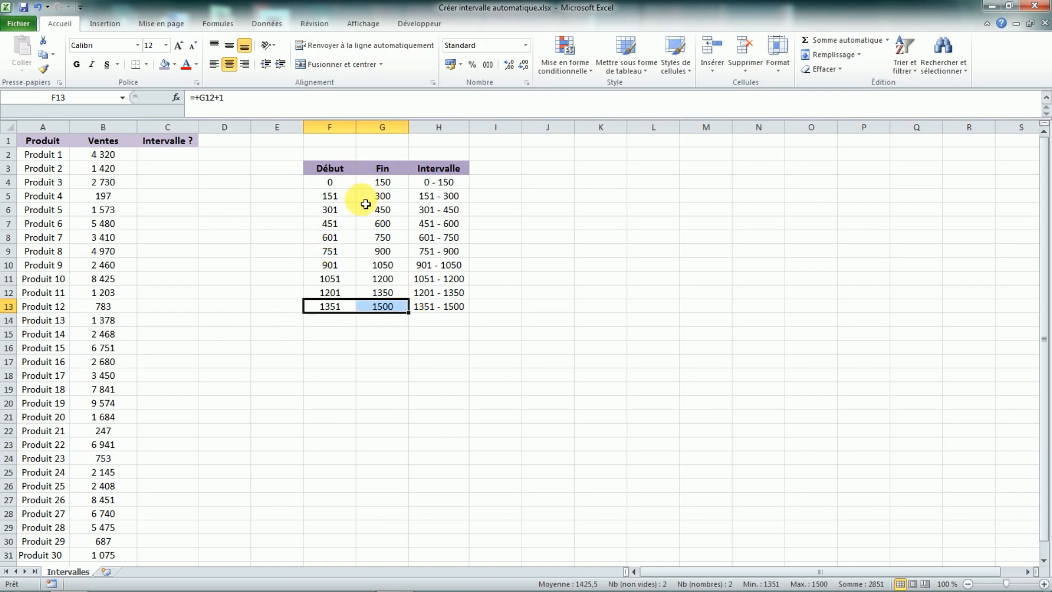
click(373, 188)
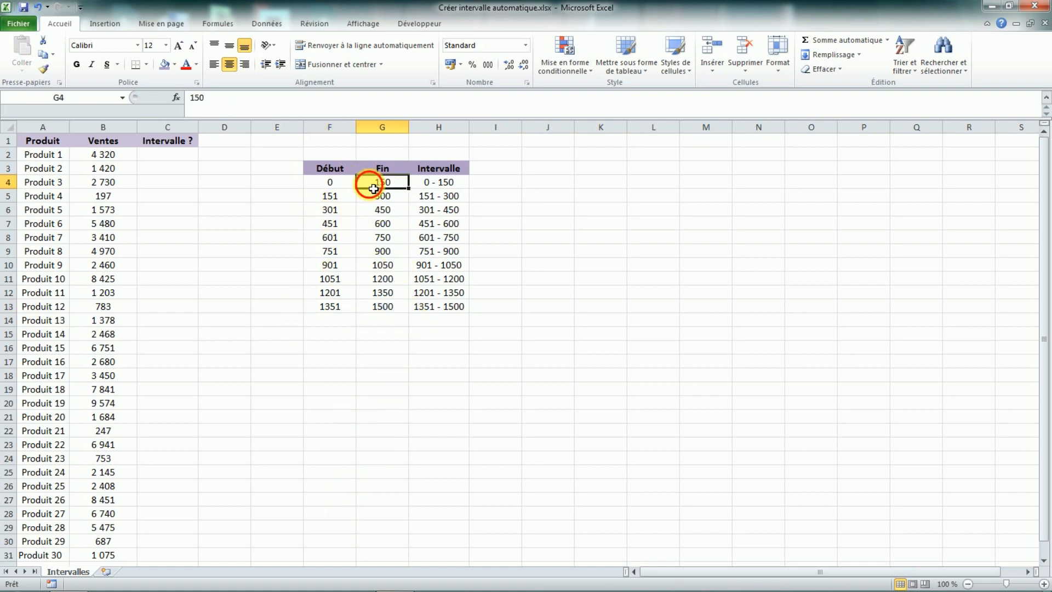
text(1000)
key(Return)
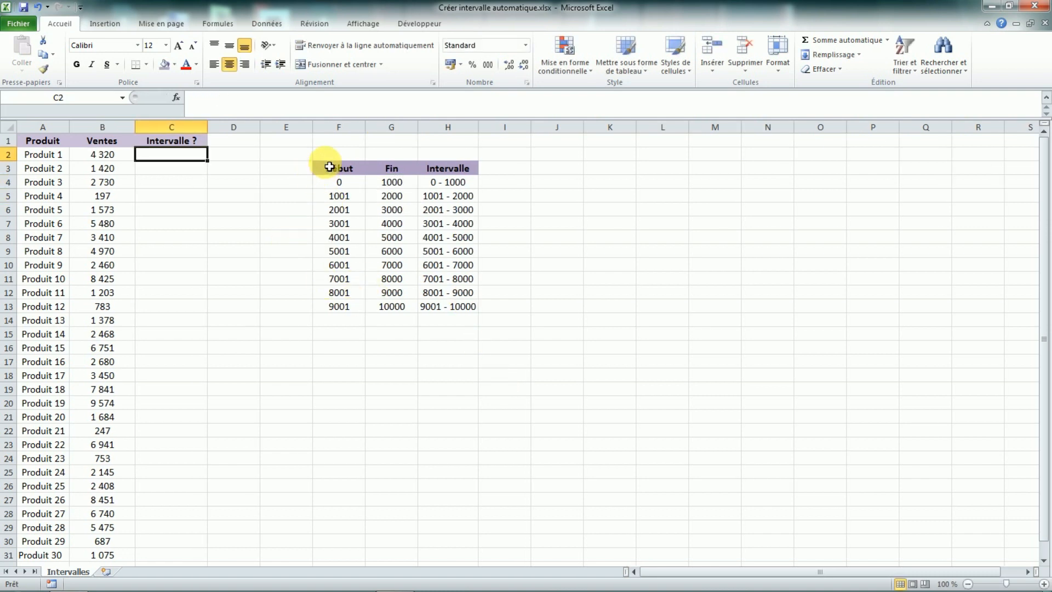
Enter the approximate-match lookup formula =RECHERCHEV(B2;F4:H13;1;VRAI) in C2 for Produit 1.
drag(330, 166, 448, 306)
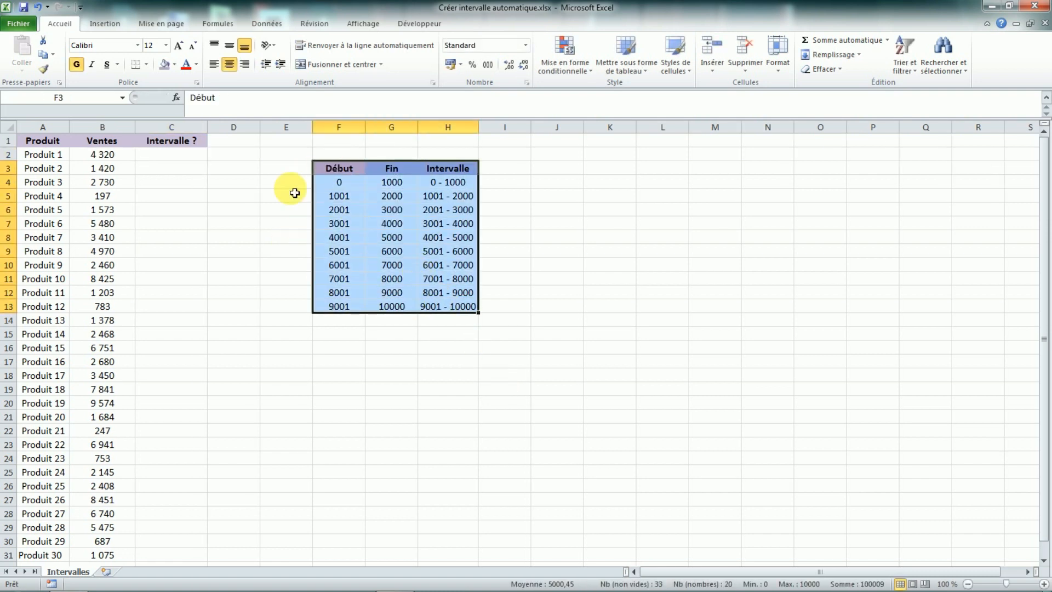
click(171, 159)
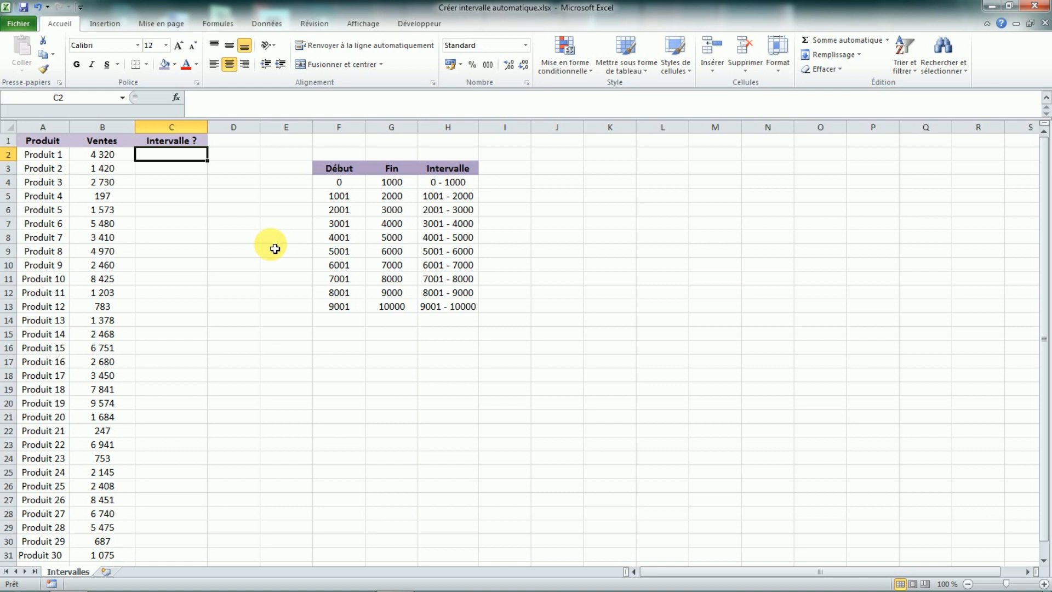
text(=)
key(Caps_Lock)
text(RECHE)
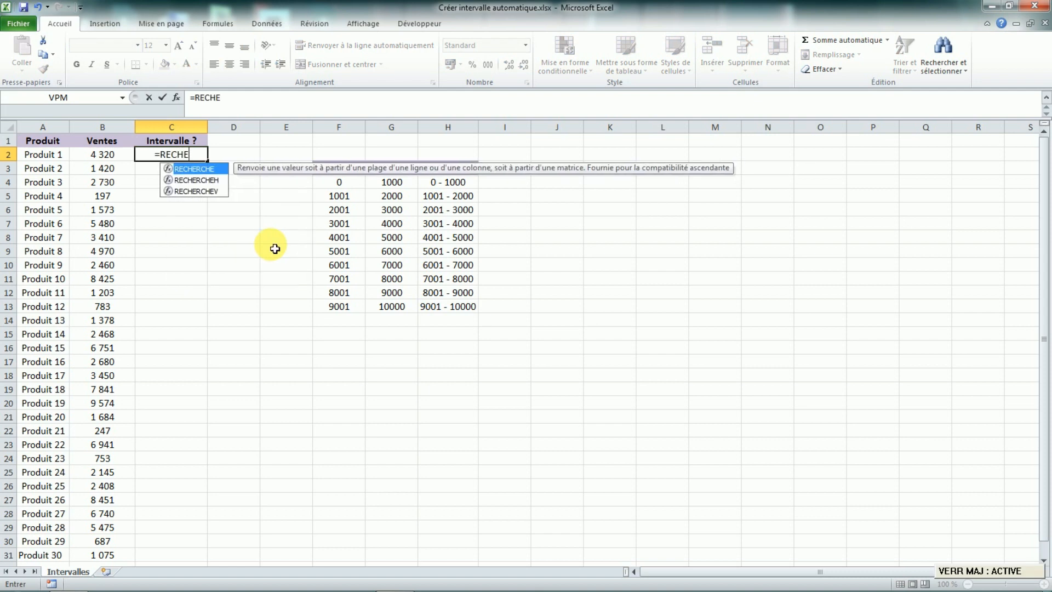
double_click(217, 192)
key(Caps_Lock)
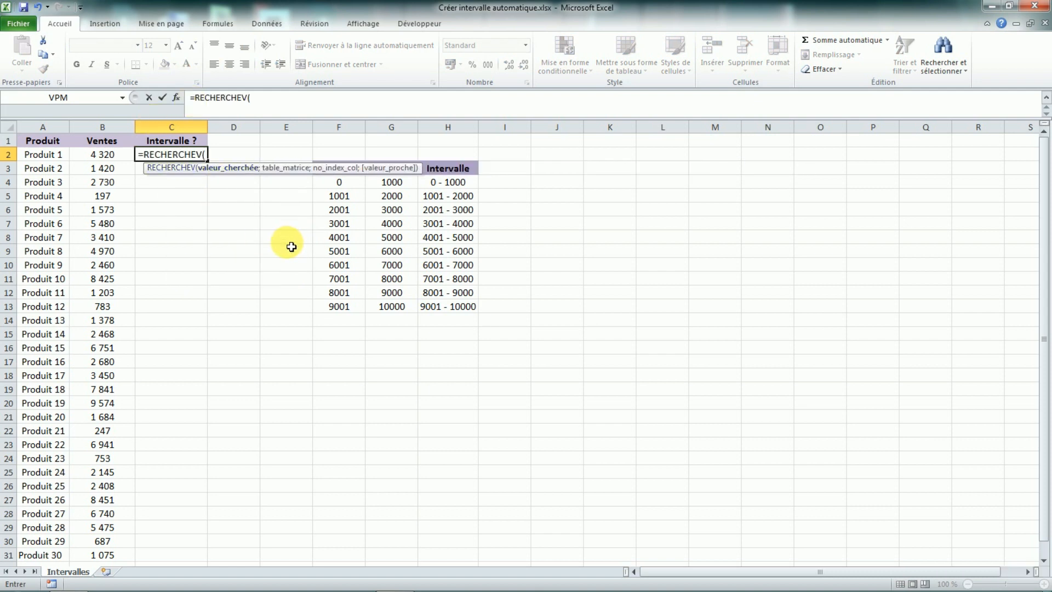
key(Caps_Lock)
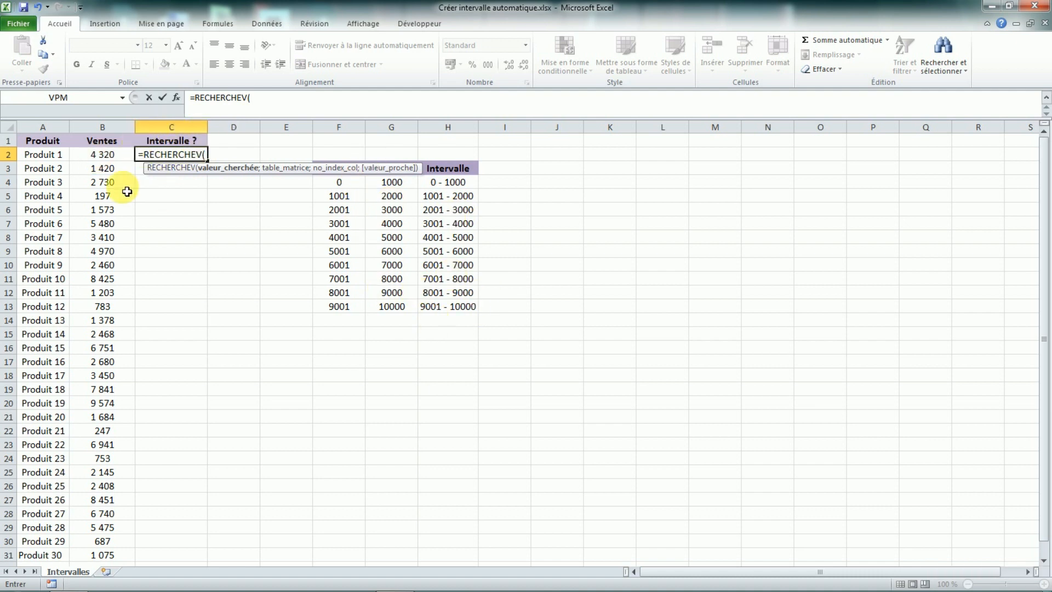
click(108, 162)
text(;)
drag(338, 182, 460, 306)
text(;)
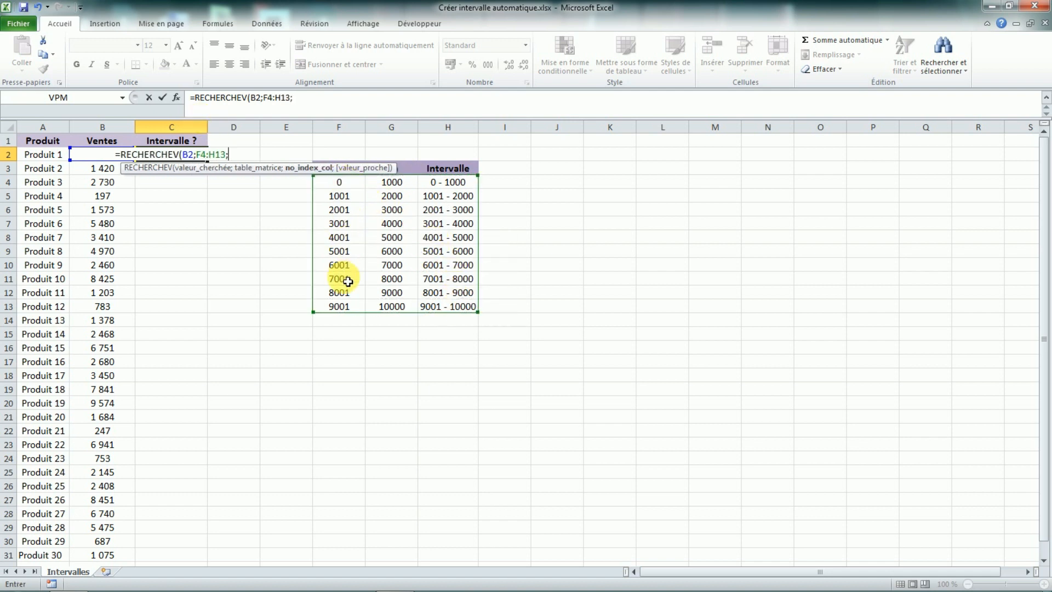
text(1)
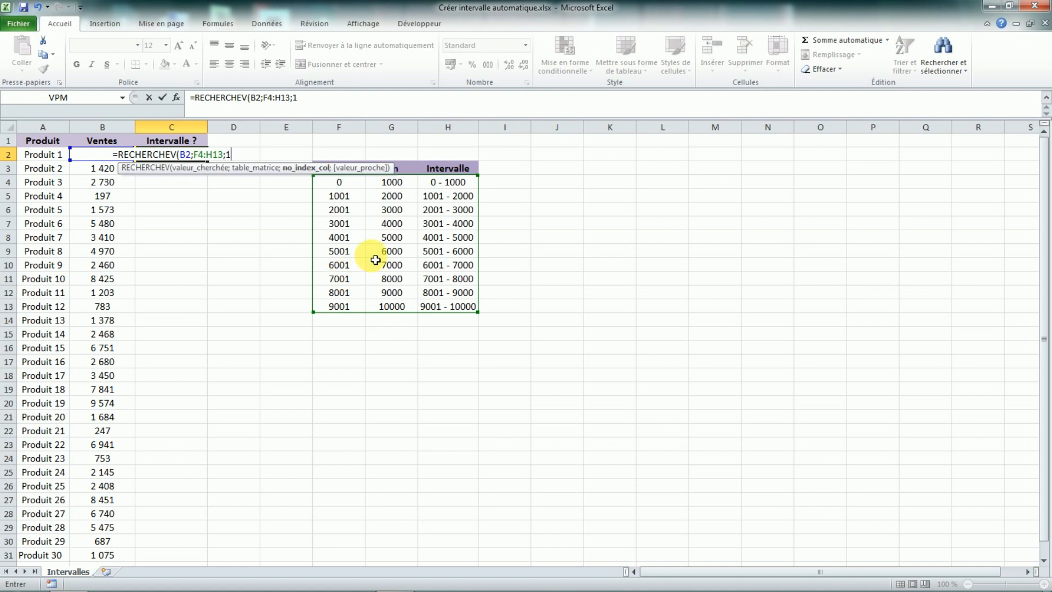
text(;)
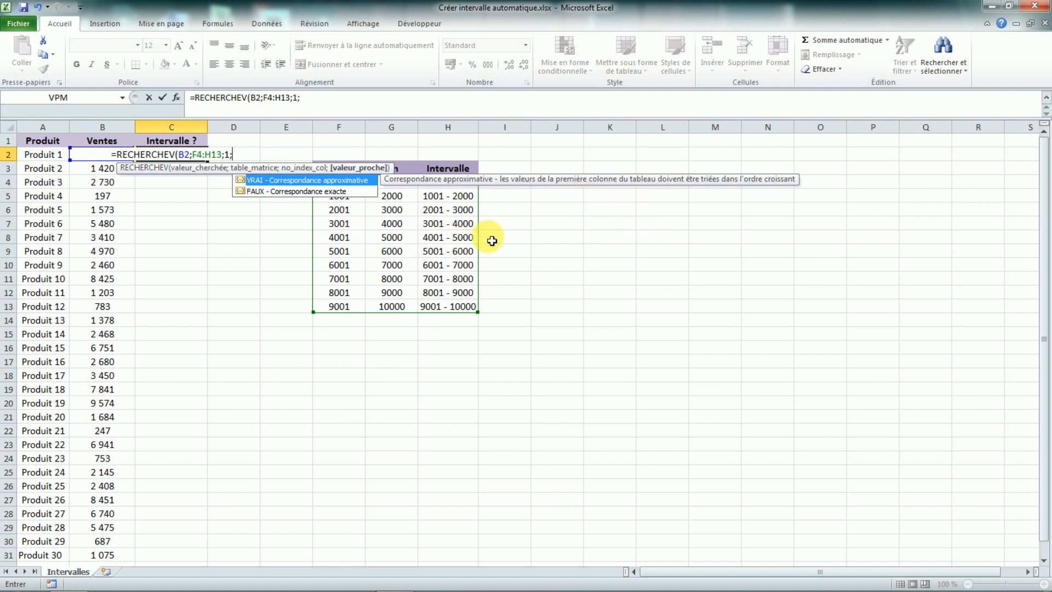
double_click(296, 179)
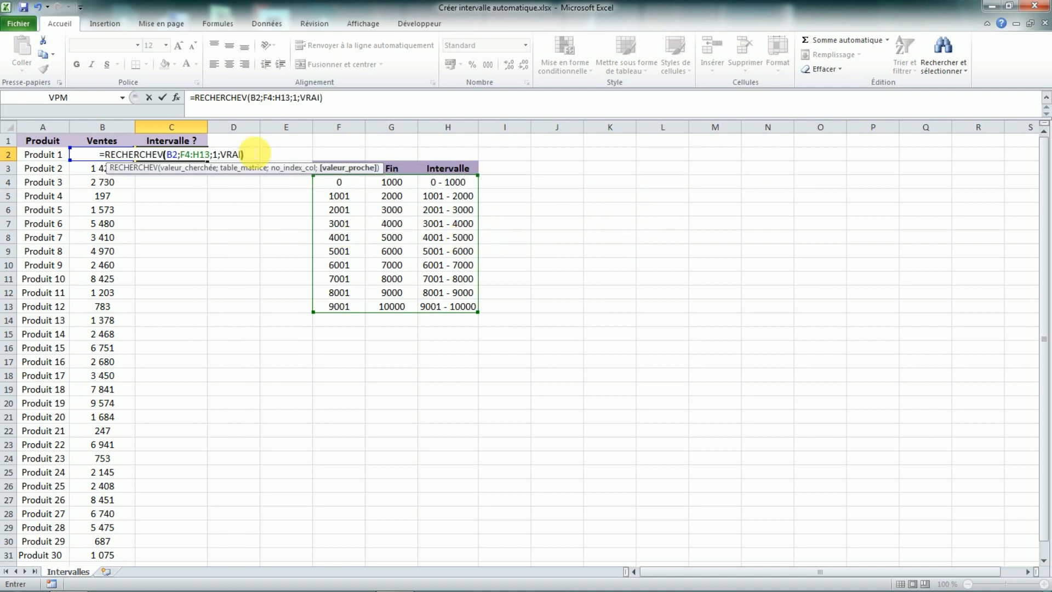
key(Return)
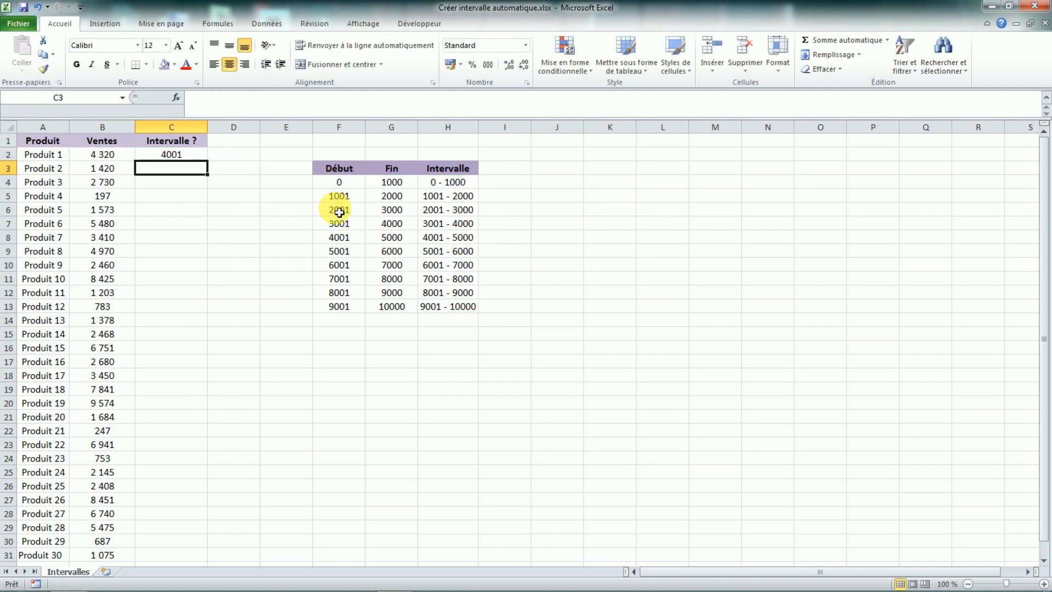
Change the lookup range in C2's RECHERCHEV formula to G4:H13, so that the search uses the Fin column.
drag(342, 187, 348, 306)
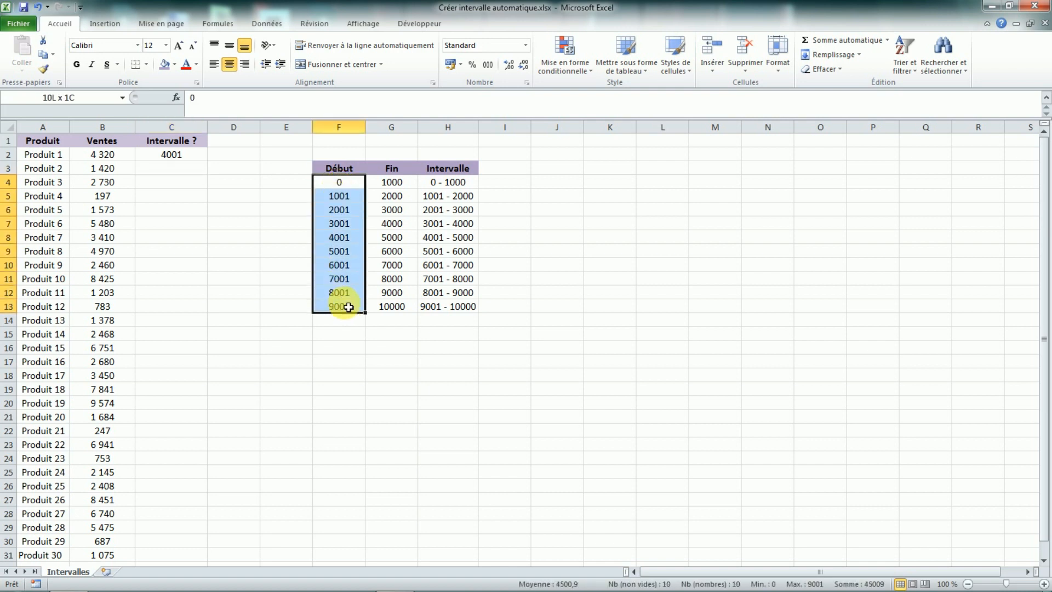
drag(351, 182, 354, 307)
drag(404, 182, 404, 312)
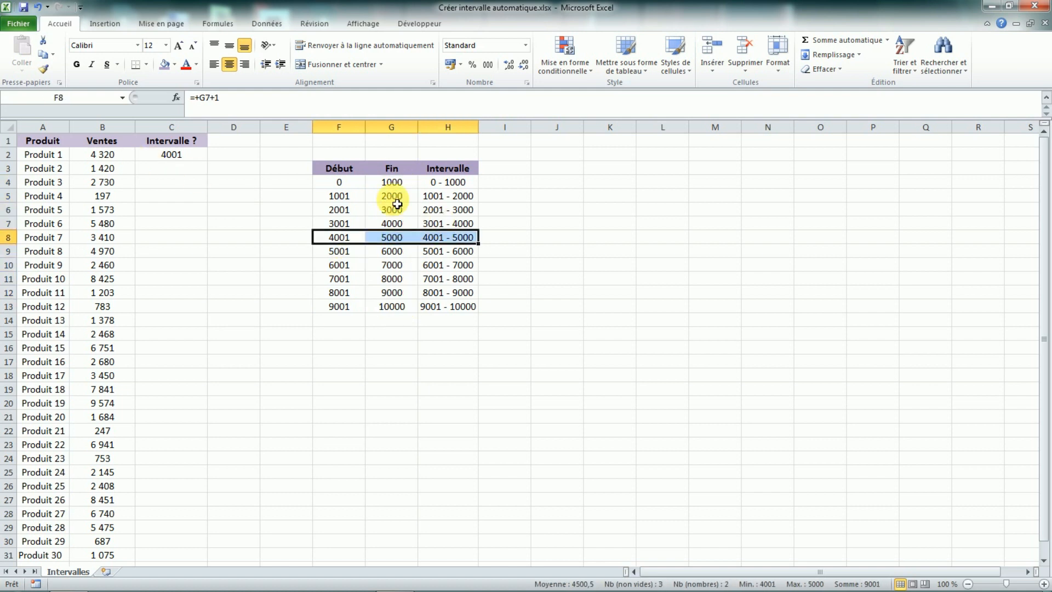
drag(386, 183, 453, 307)
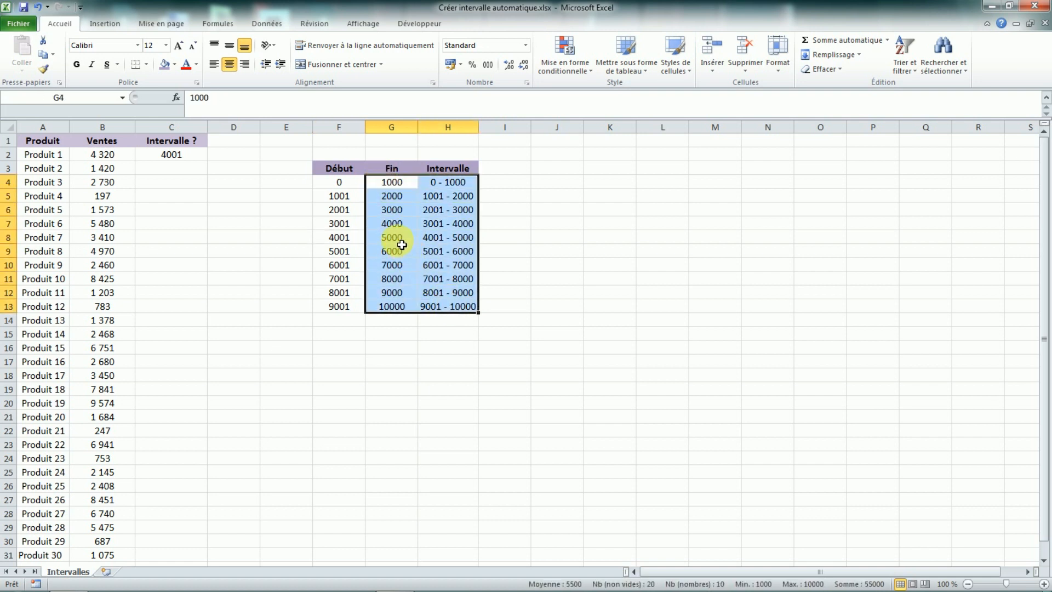
click(390, 225)
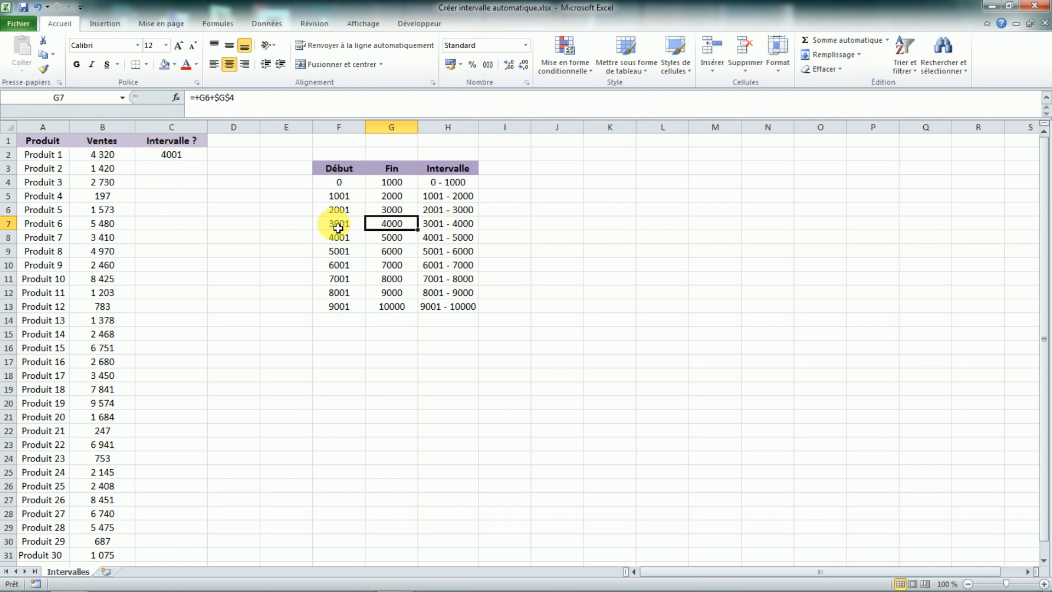
drag(338, 228, 445, 229)
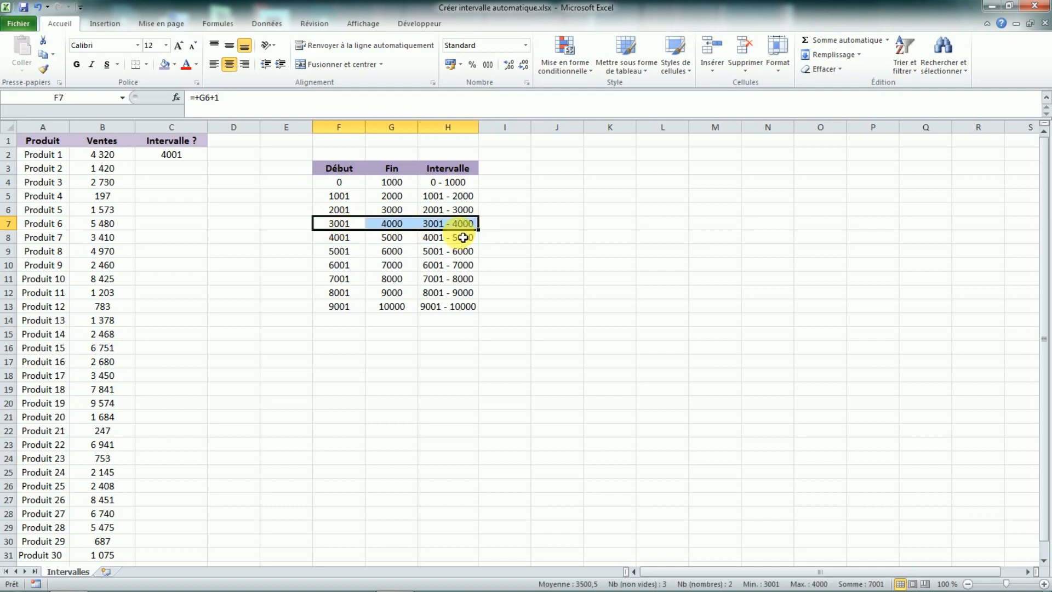
click(164, 156)
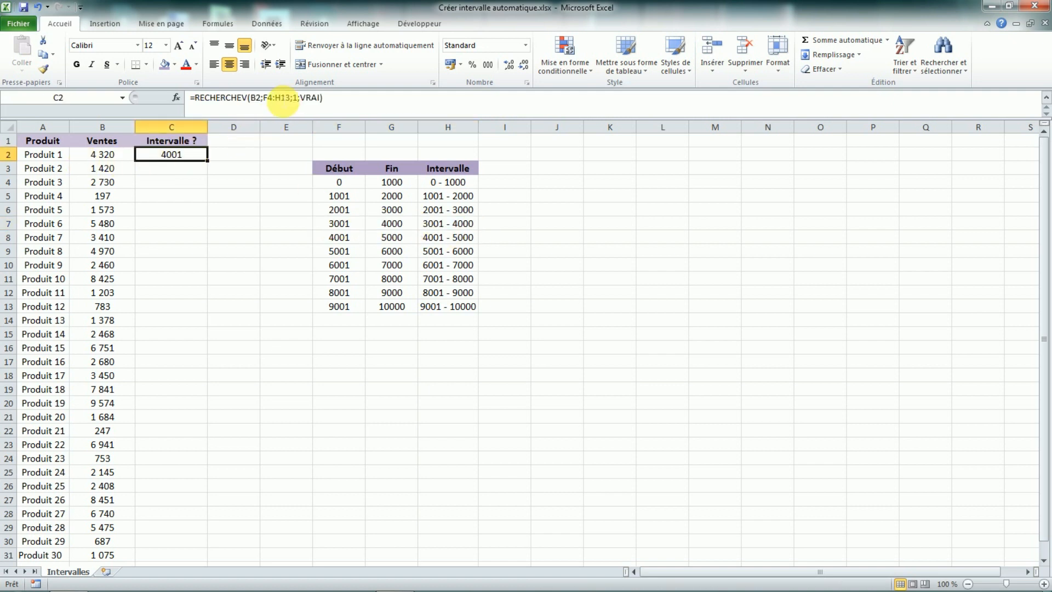
double_click(279, 104)
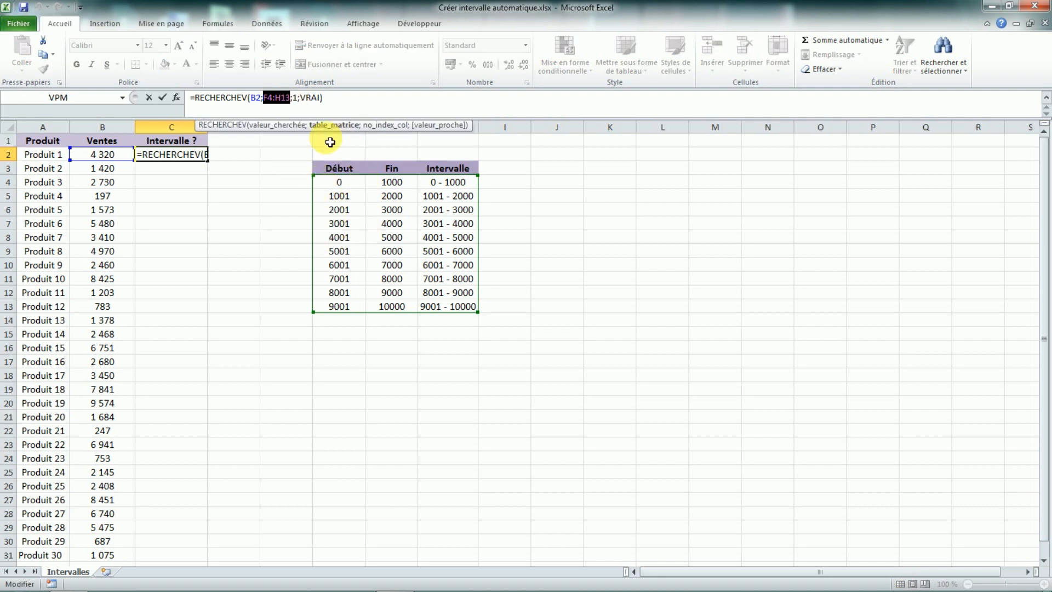
key(Delete)
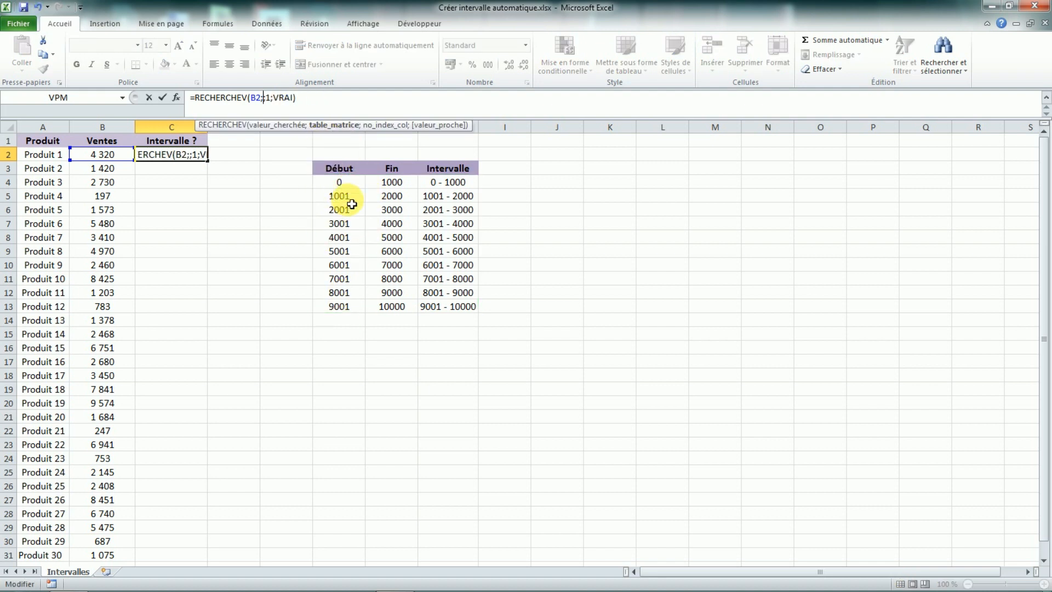
drag(394, 184, 467, 302)
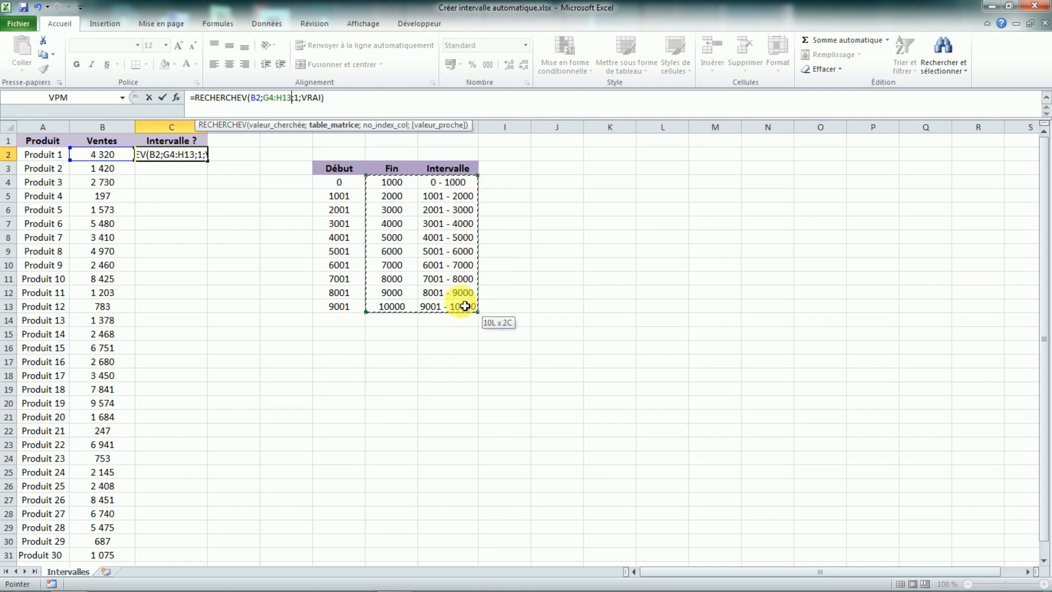
key(Return)
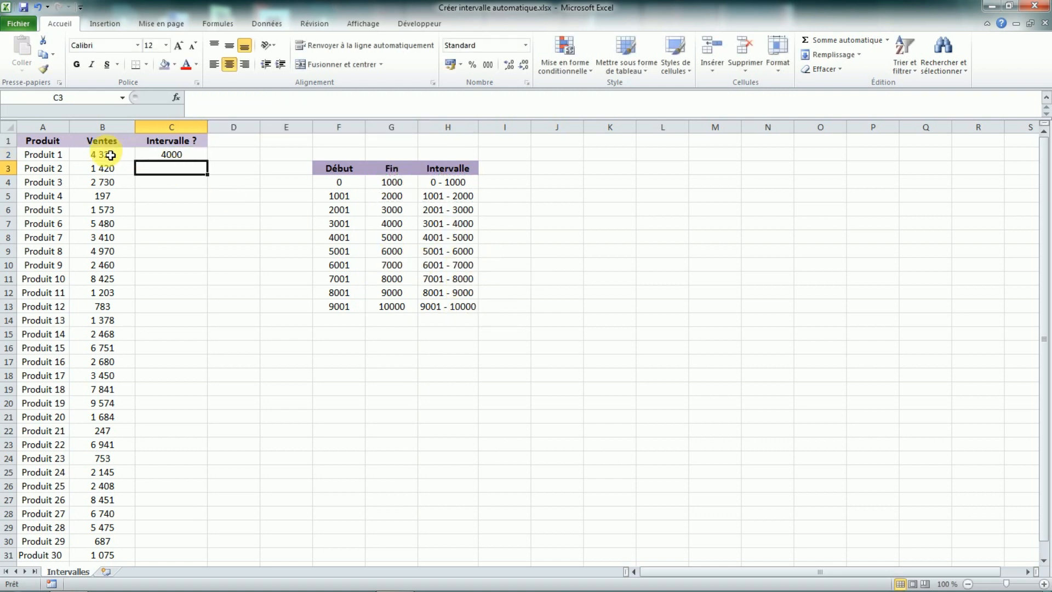
Set the column index in C2's RECHERCHEV formula to 2 to return the Intervalle label.
drag(117, 154, 169, 155)
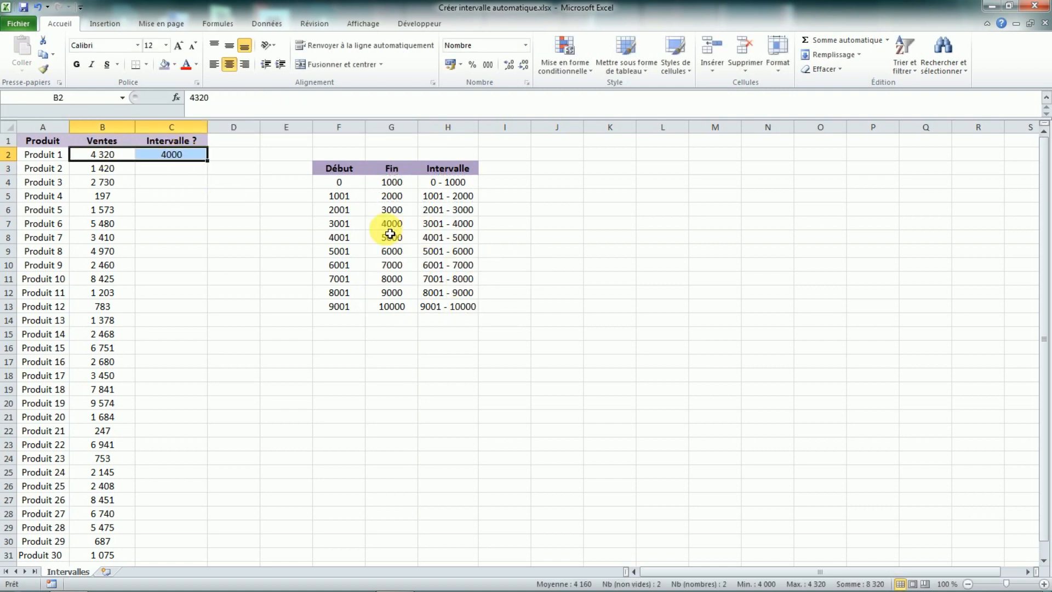
drag(339, 223, 446, 225)
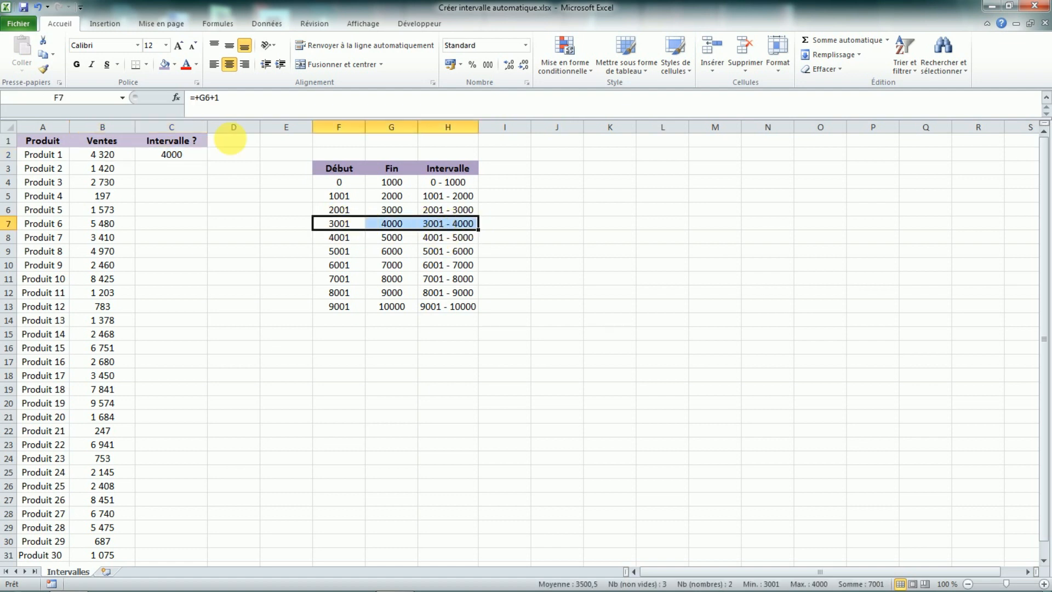
click(164, 156)
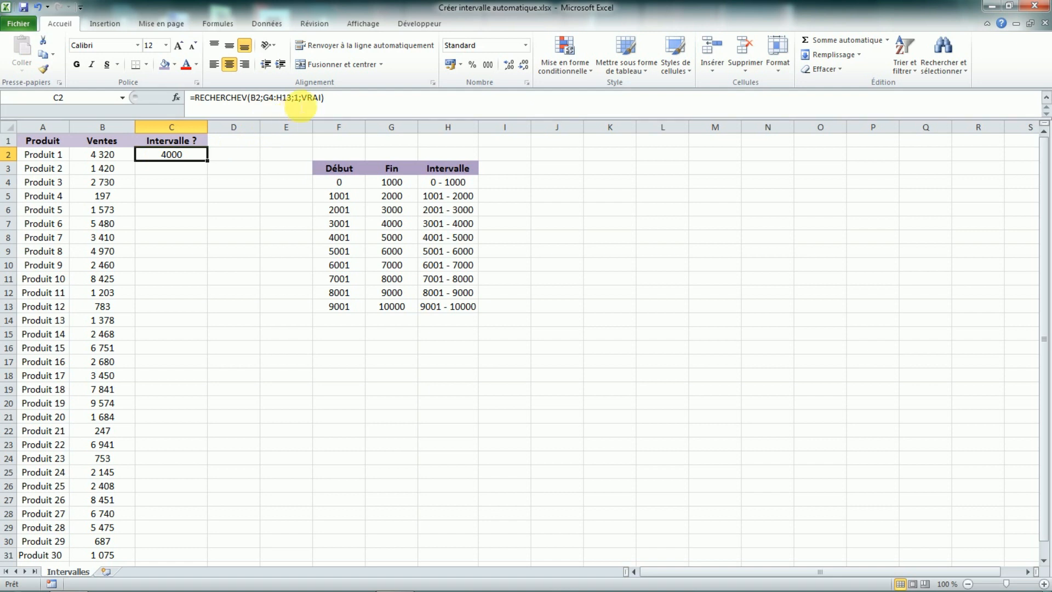
click(297, 99)
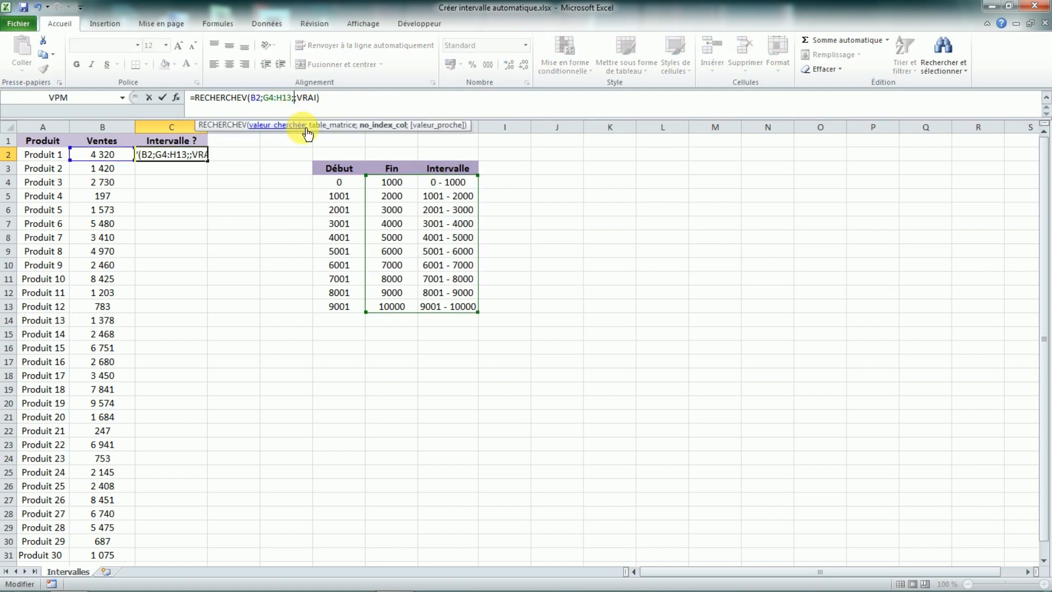
text(2)
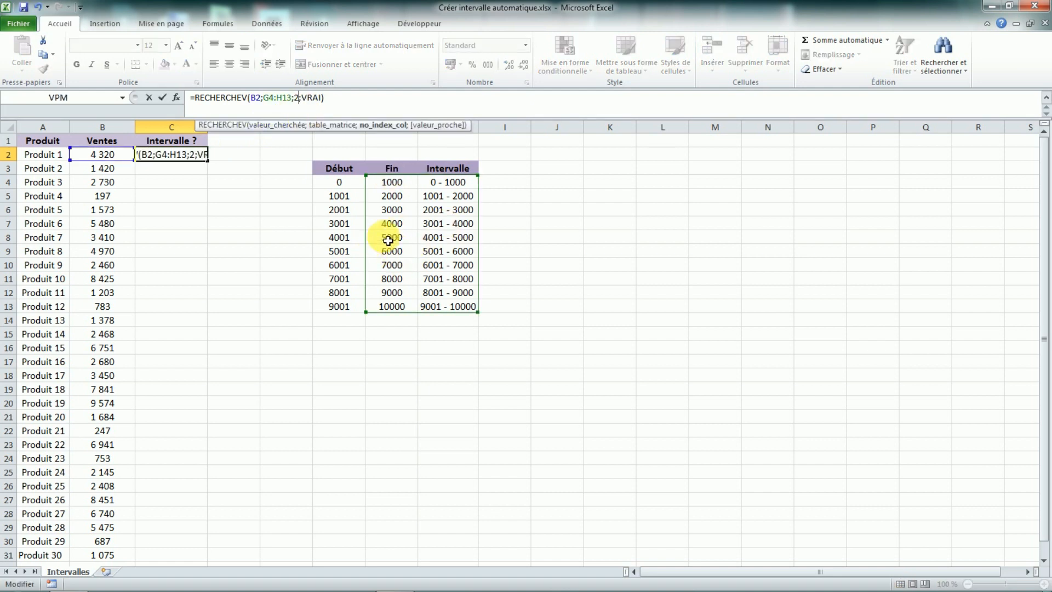
key(Return)
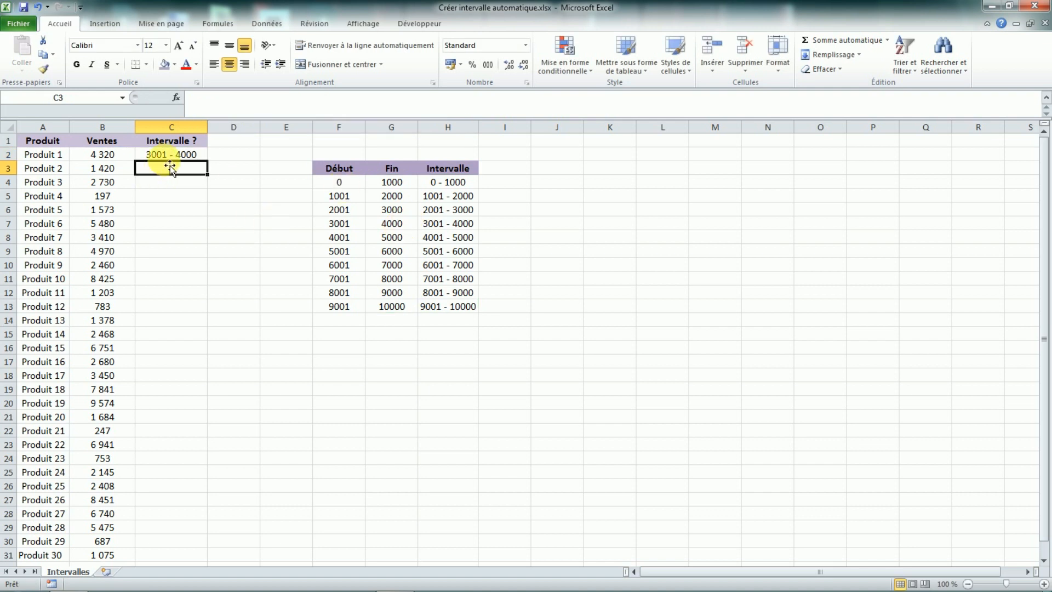
Replace the lookup range in C2's RECHERCHEV formula with the absolute reference $F$4:$H$13.
key(Up)
click(339, 225)
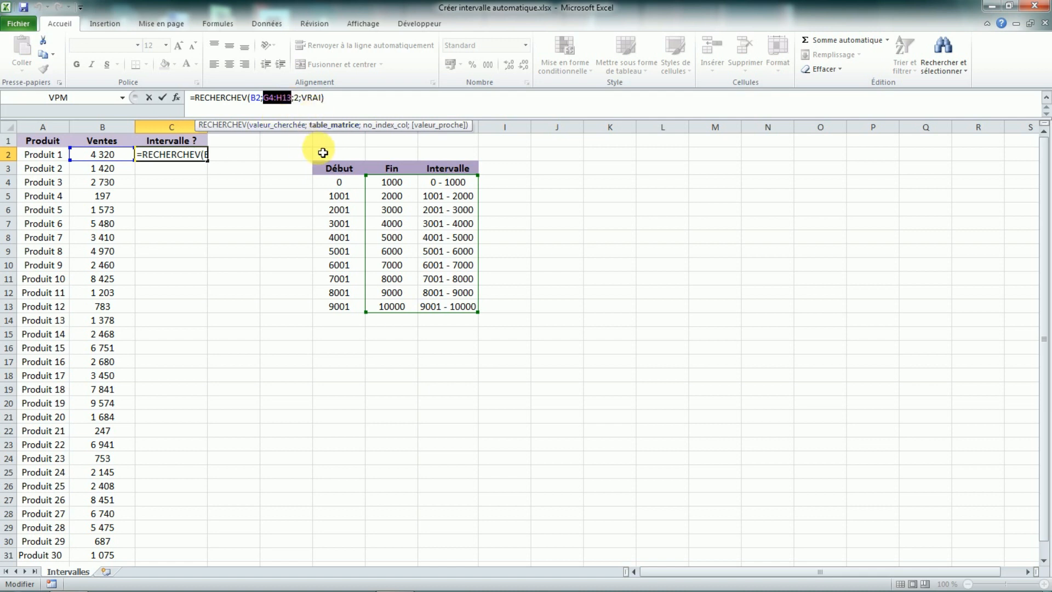
key(BackSpace)
drag(335, 180, 460, 305)
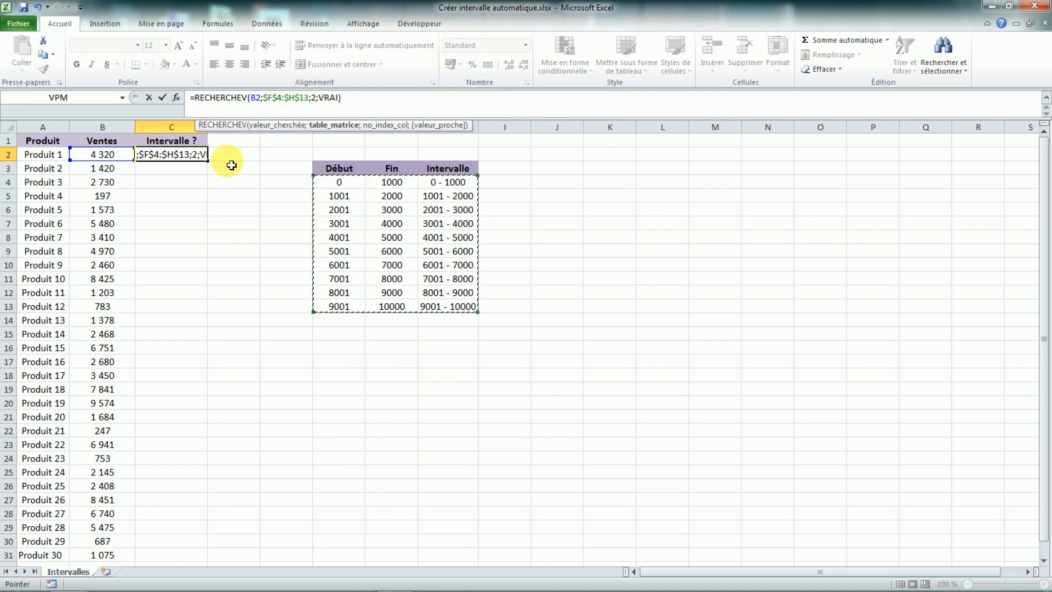
key(F4)
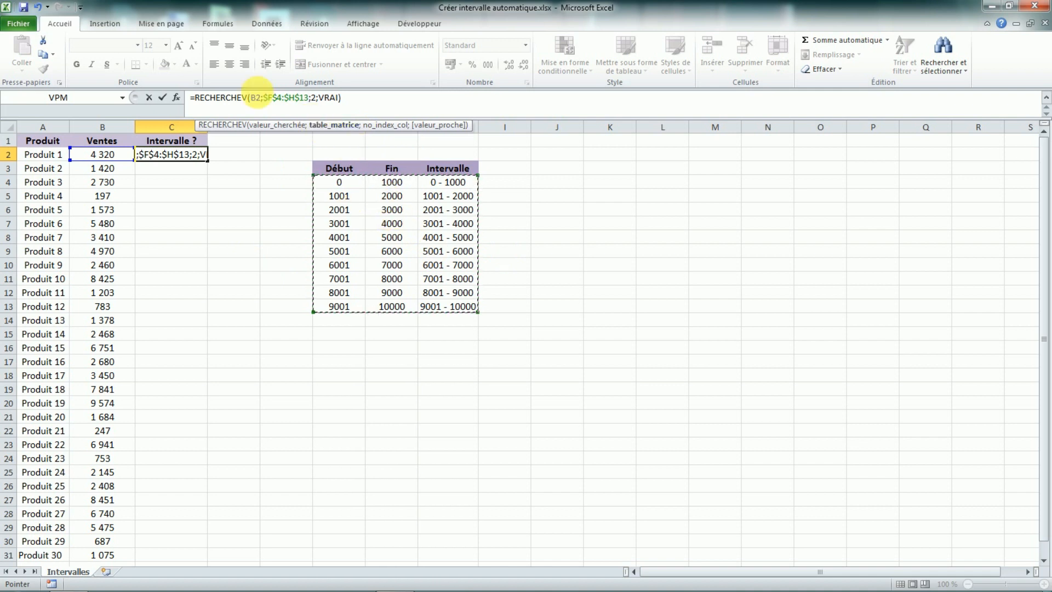
click(249, 99)
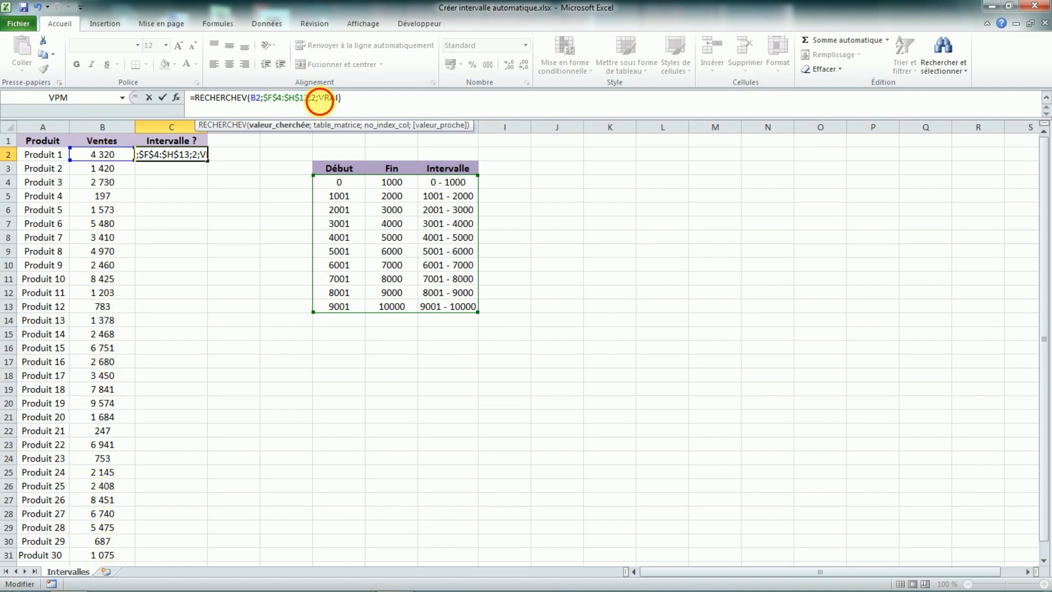
Set the column index in C2's formula to 3 and compare the result with the matching row of the interval table.
click(319, 98)
key(BackSpace)
text(3;)
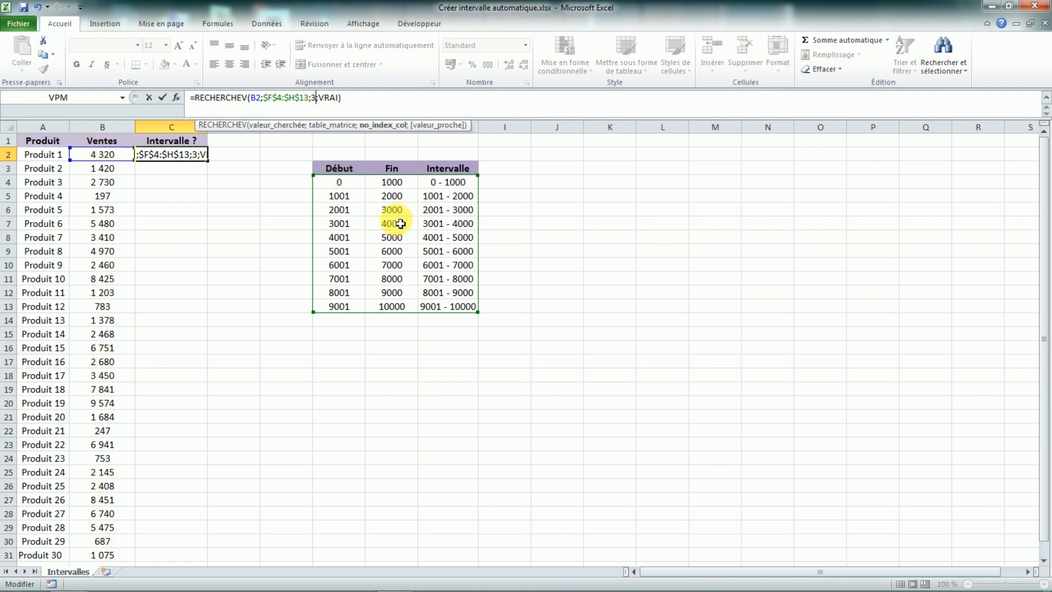
text(3)
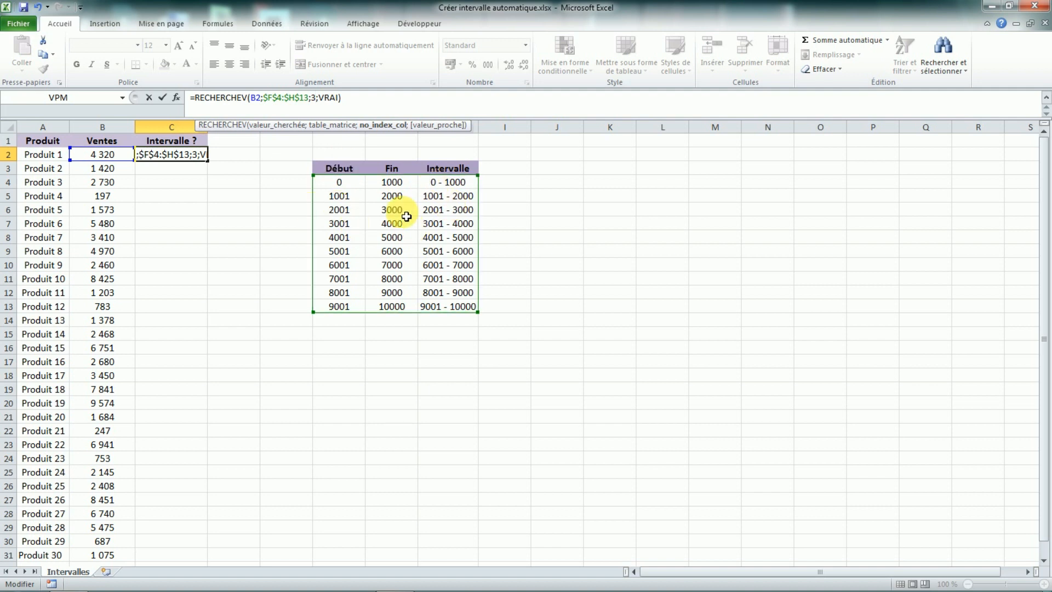
click(329, 235)
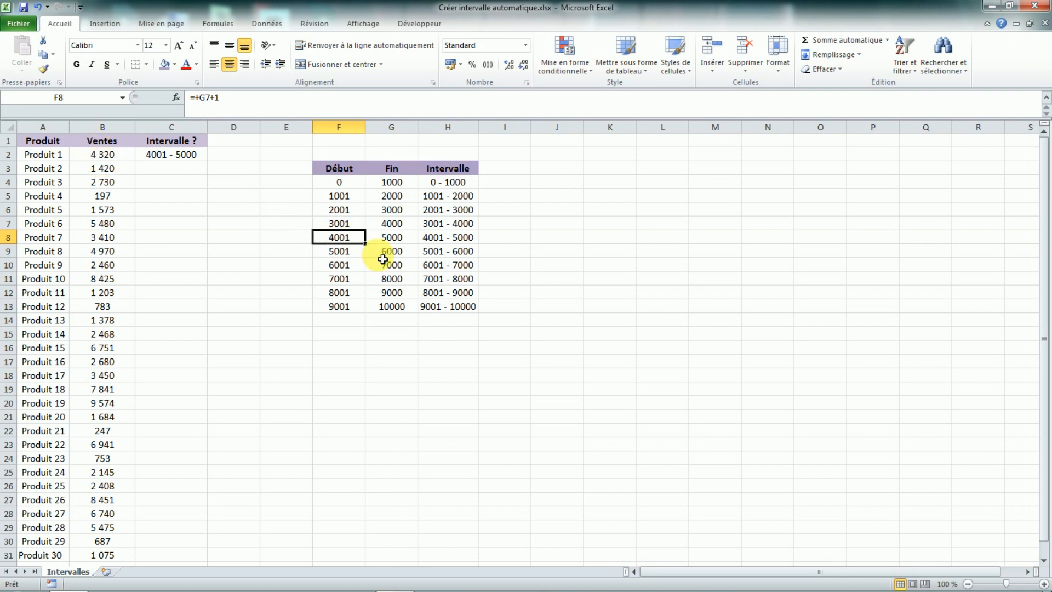
drag(357, 245, 459, 242)
click(459, 242)
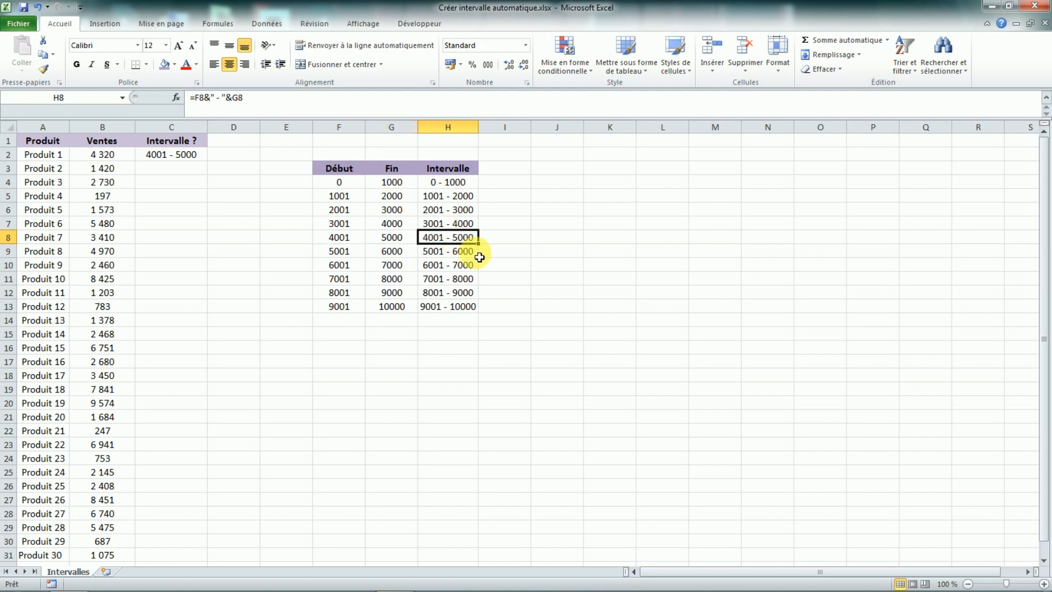
click(165, 157)
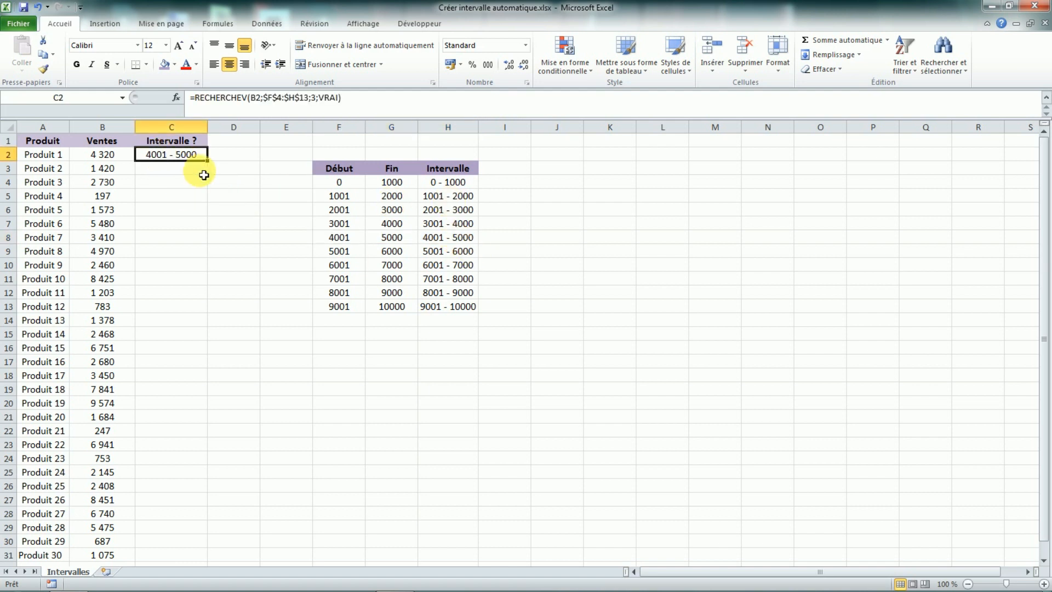
Fill the RECHERCHEV formula from C2 down through C31, so that every product gets its sales interval.
double_click(212, 167)
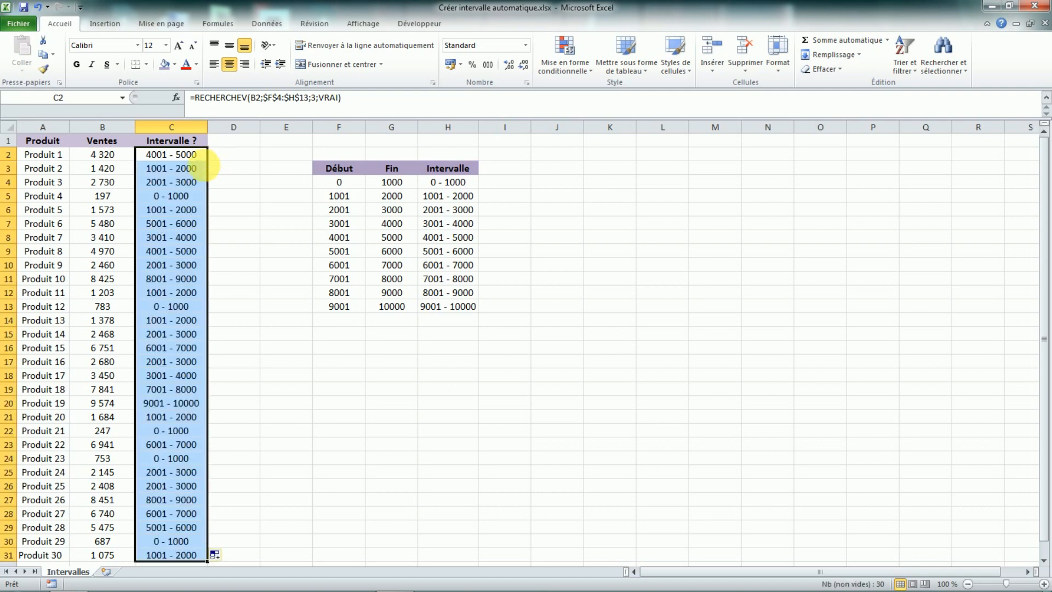
scroll(284, 274, down, 1)
click(279, 316)
scroll(279, 315, up, 1)
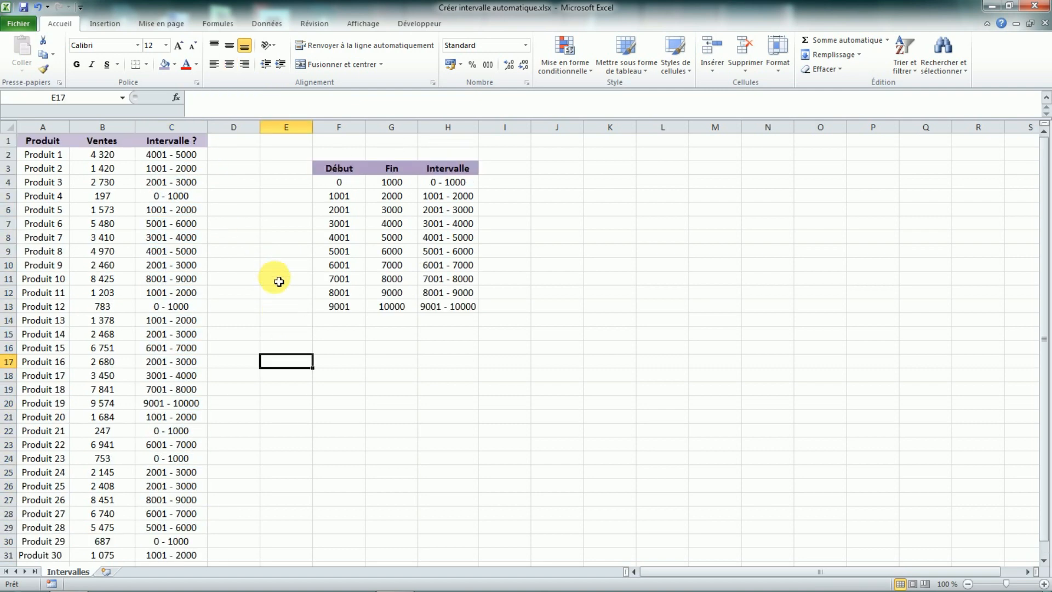
click(310, 251)
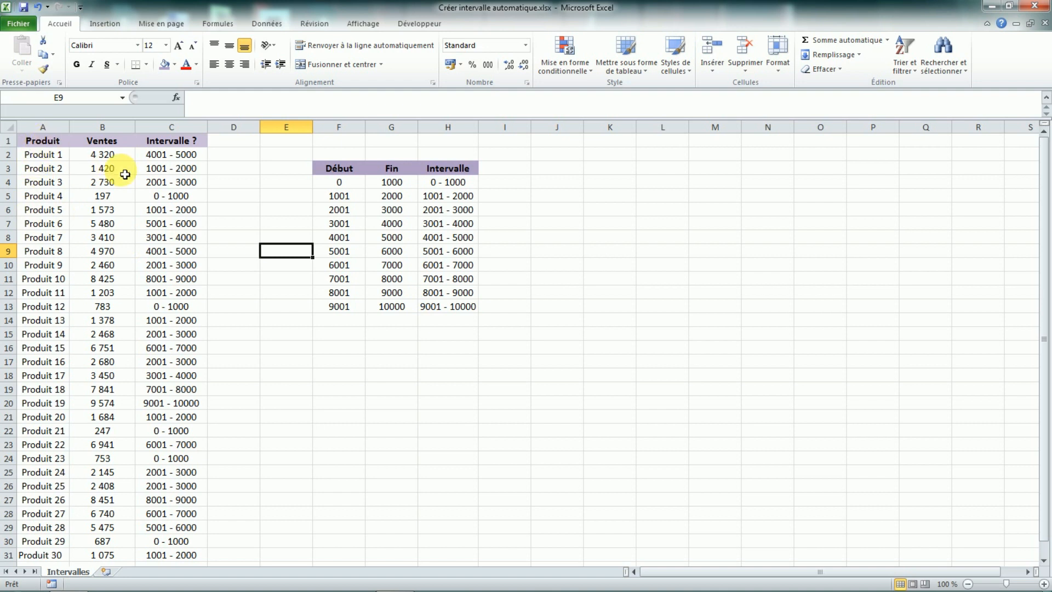
click(298, 209)
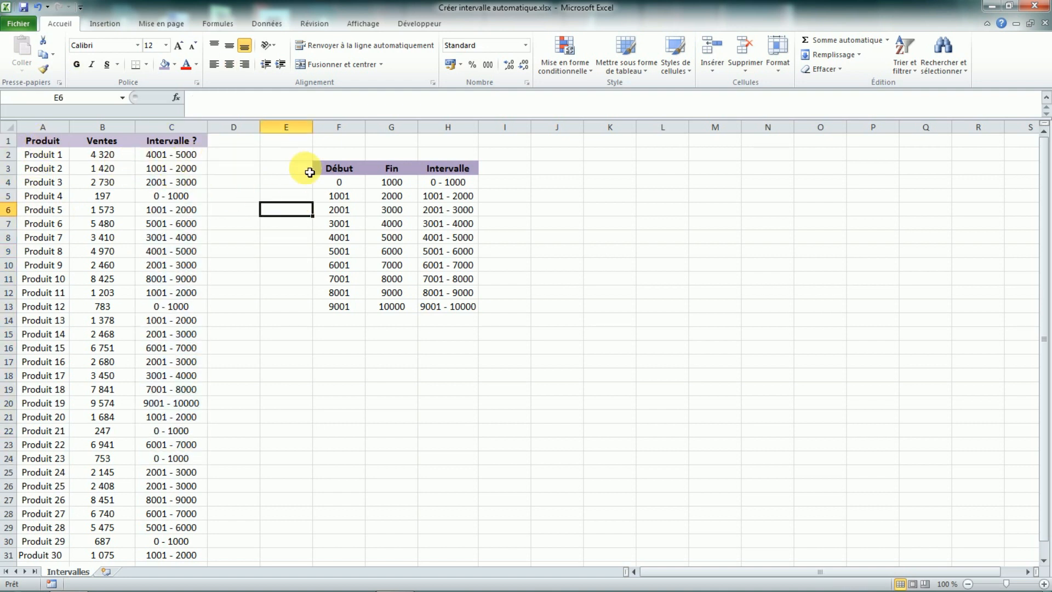
drag(329, 168, 447, 306)
drag(166, 146, 171, 278)
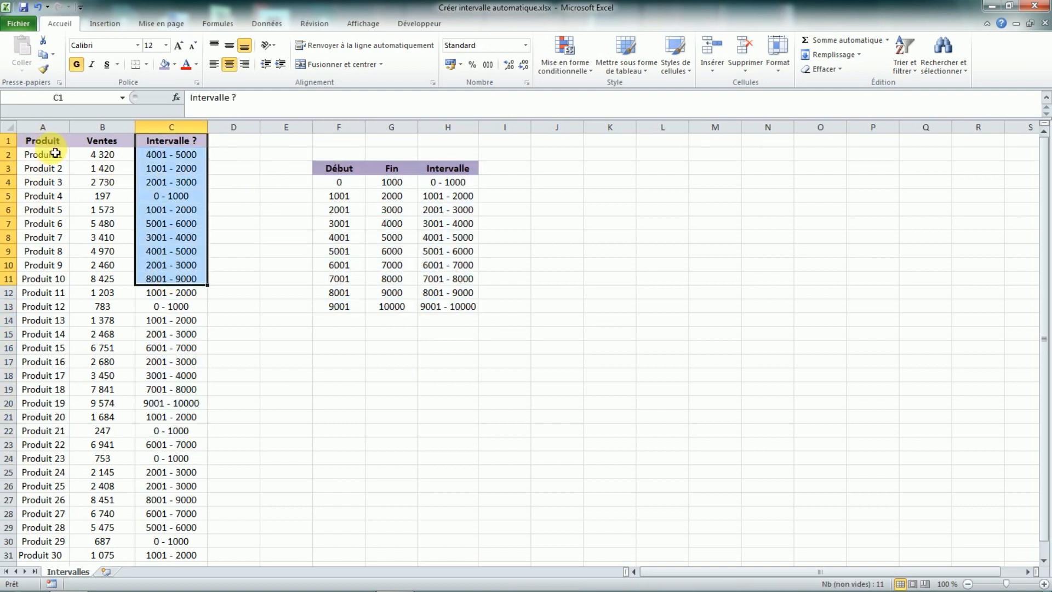
Create a pivot table from the Produit and Ventes data in A1:B31 on a new worksheet.
drag(35, 143, 104, 555)
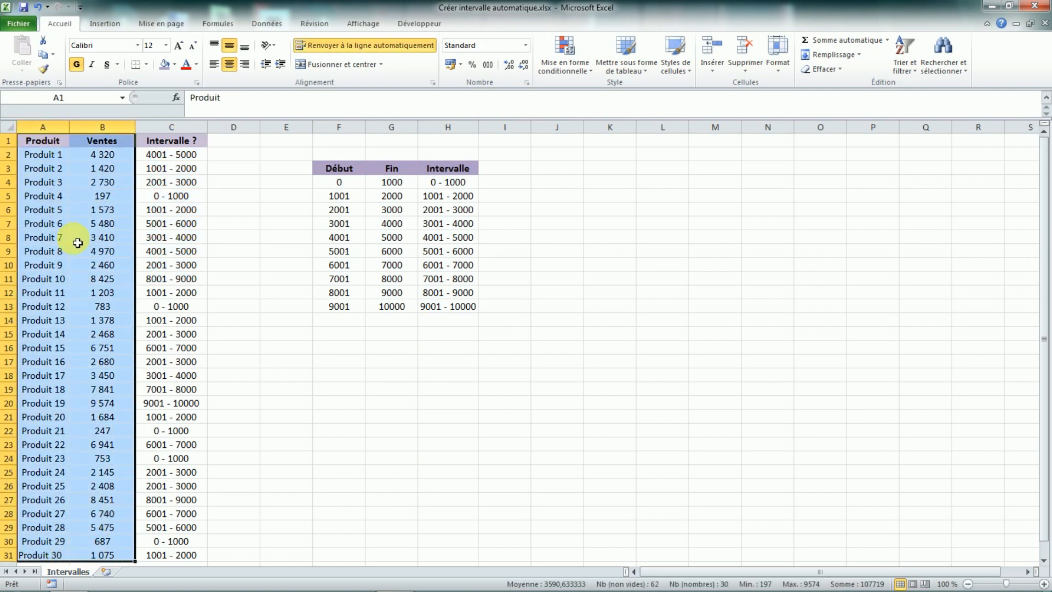
click(109, 27)
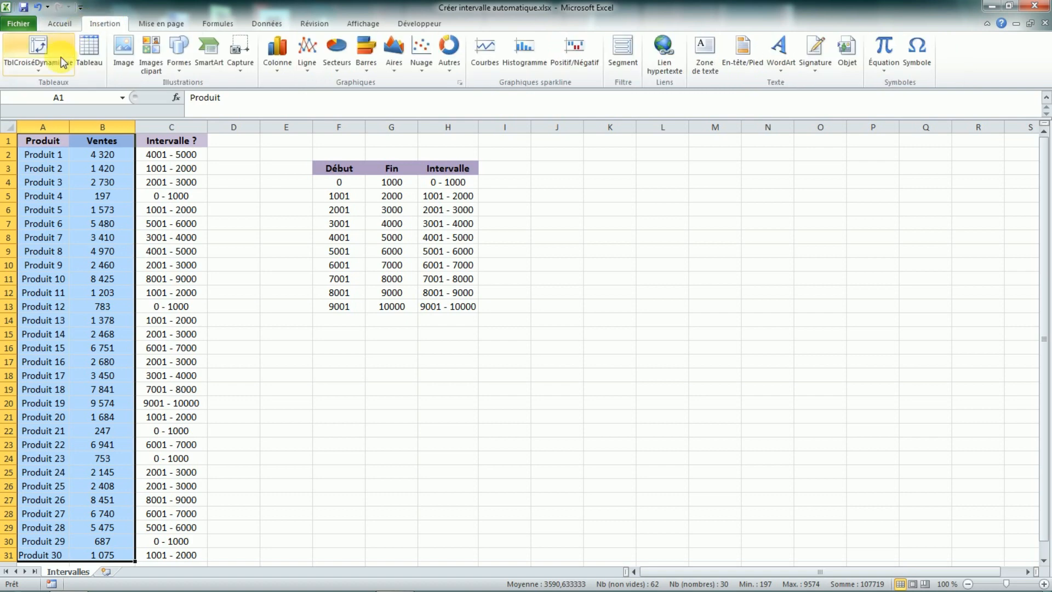
click(51, 70)
click(56, 86)
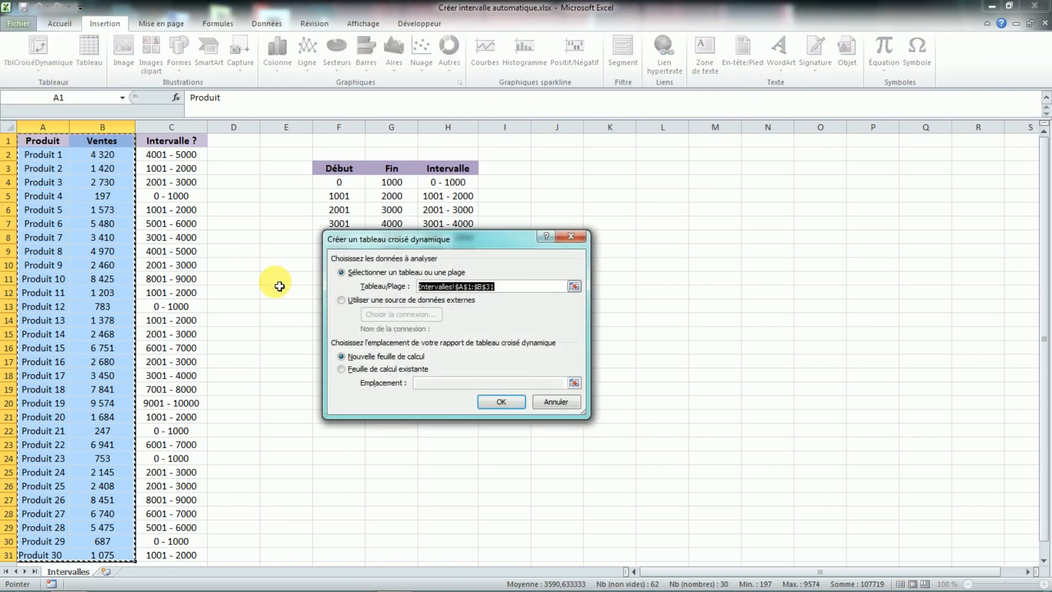
click(481, 400)
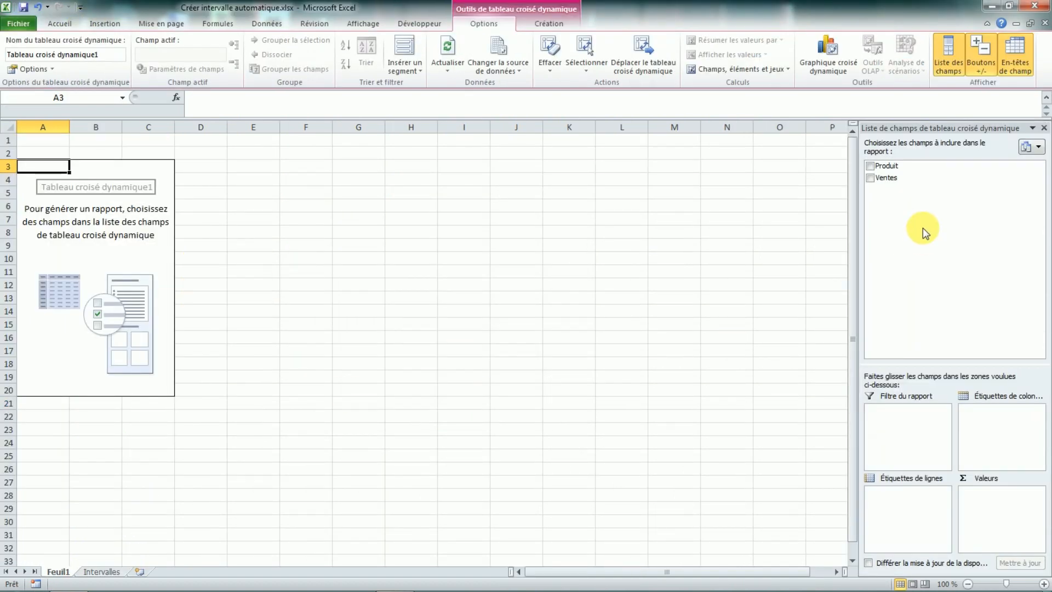
Lay out the pivot table with Ventes as row labels and the count of Produit as values.
drag(886, 177, 1002, 507)
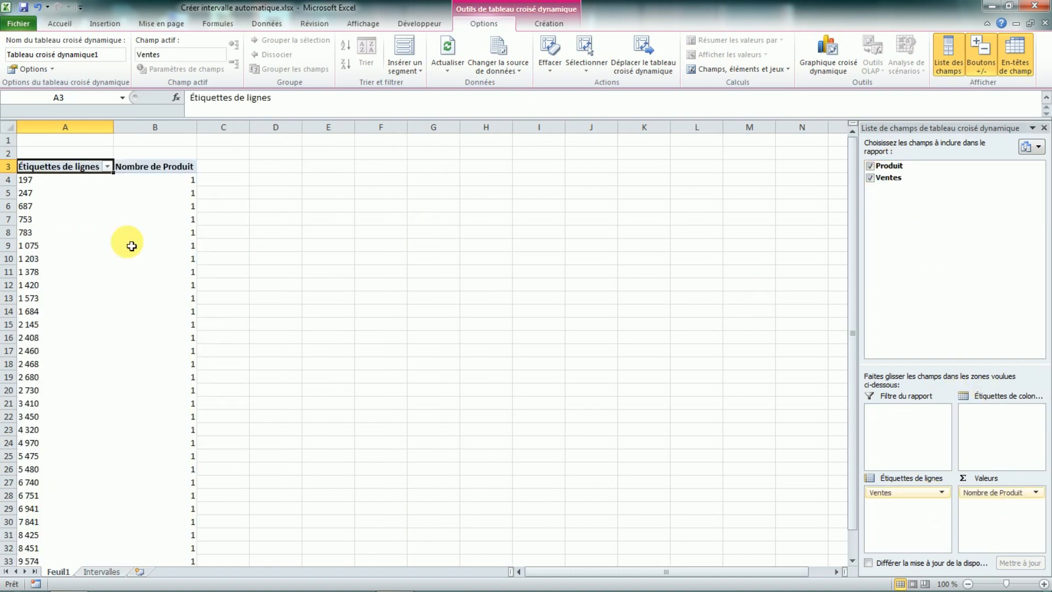
scroll(76, 211, down, 3)
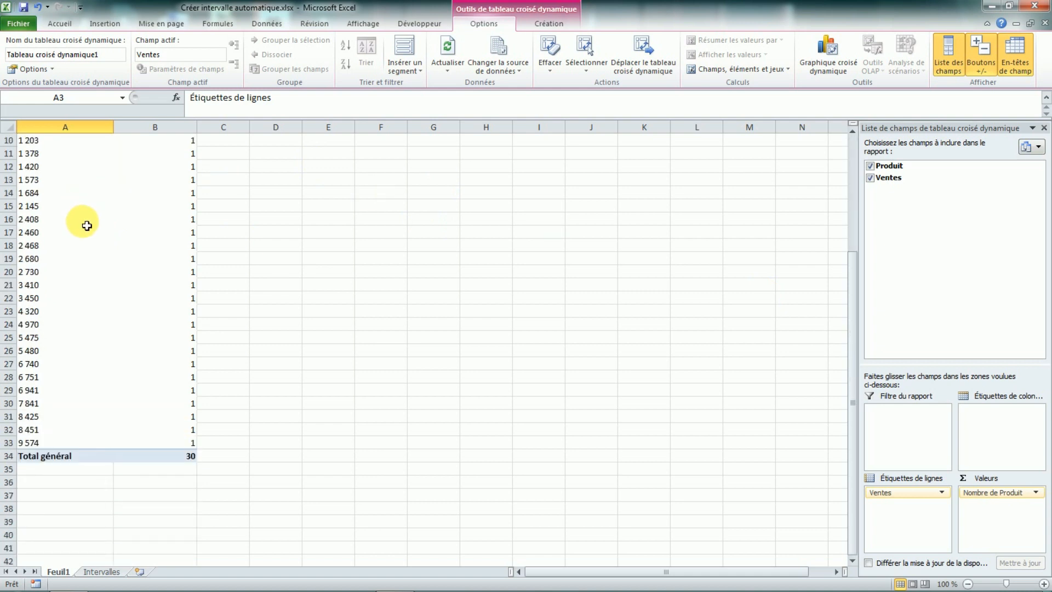
scroll(82, 263, up, 3)
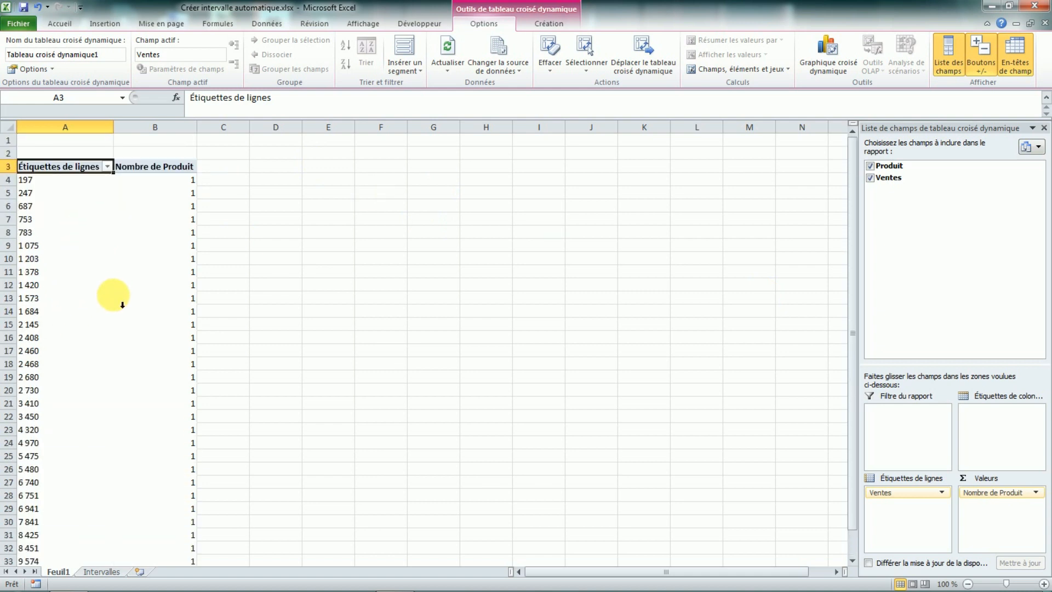
Group the pivot table's Ventes row labels from 0 to 10000 in intervals of 1000.
right_click(43, 190)
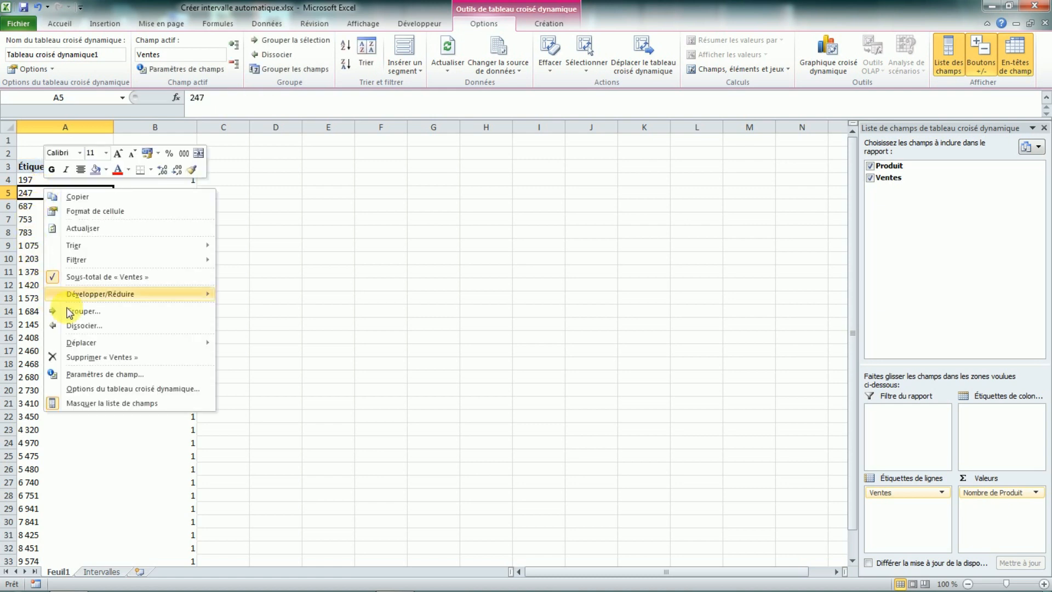
click(105, 311)
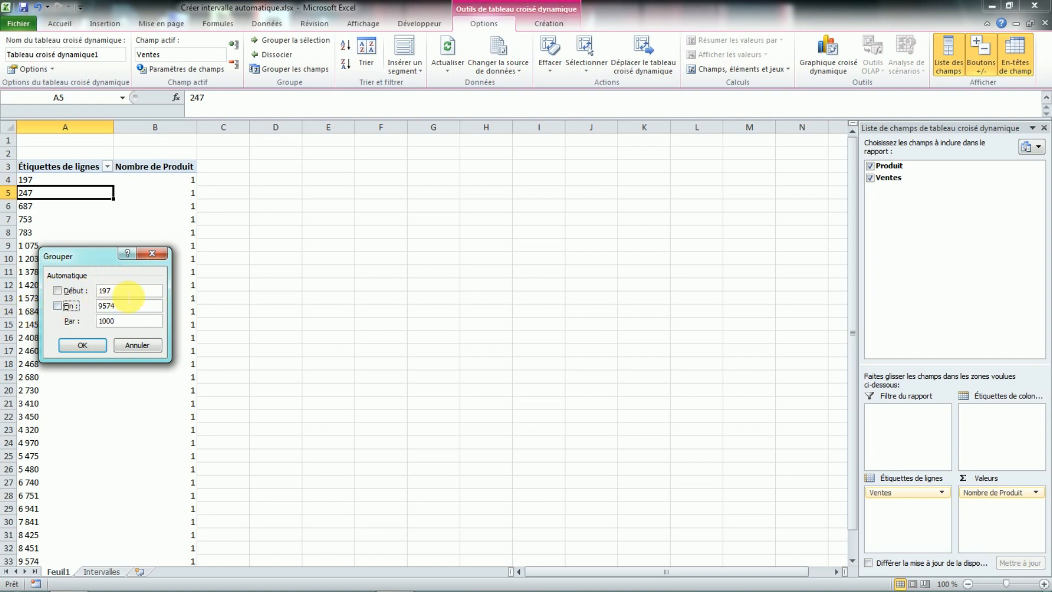
double_click(105, 290)
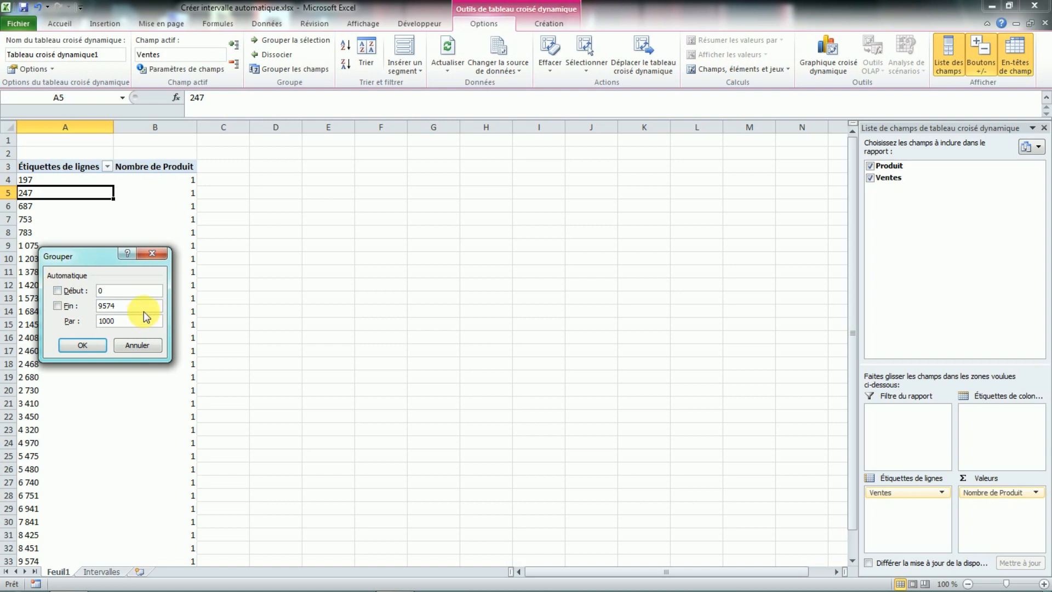
double_click(105, 306)
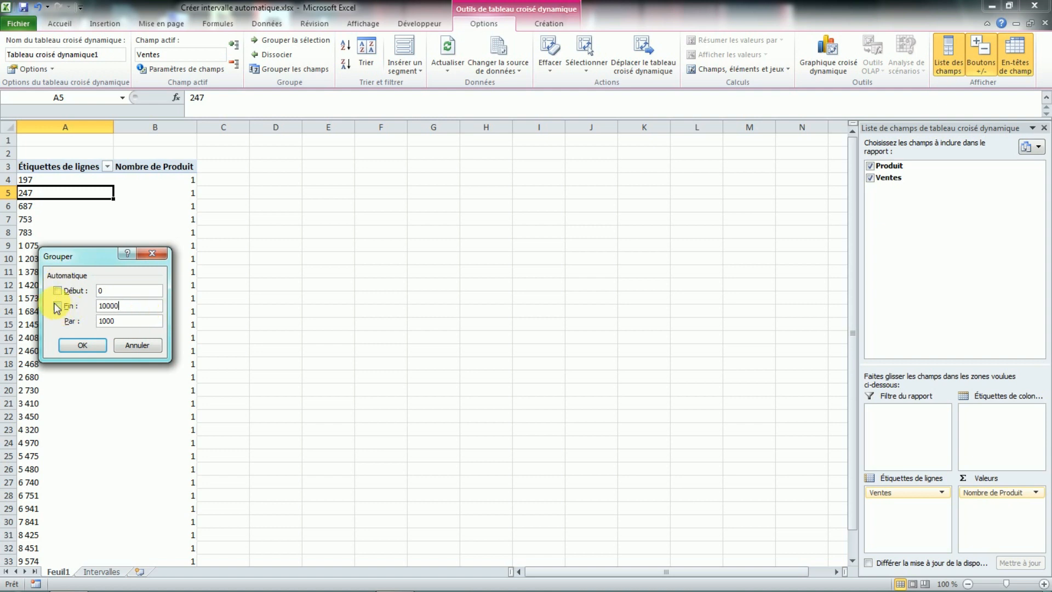
click(79, 346)
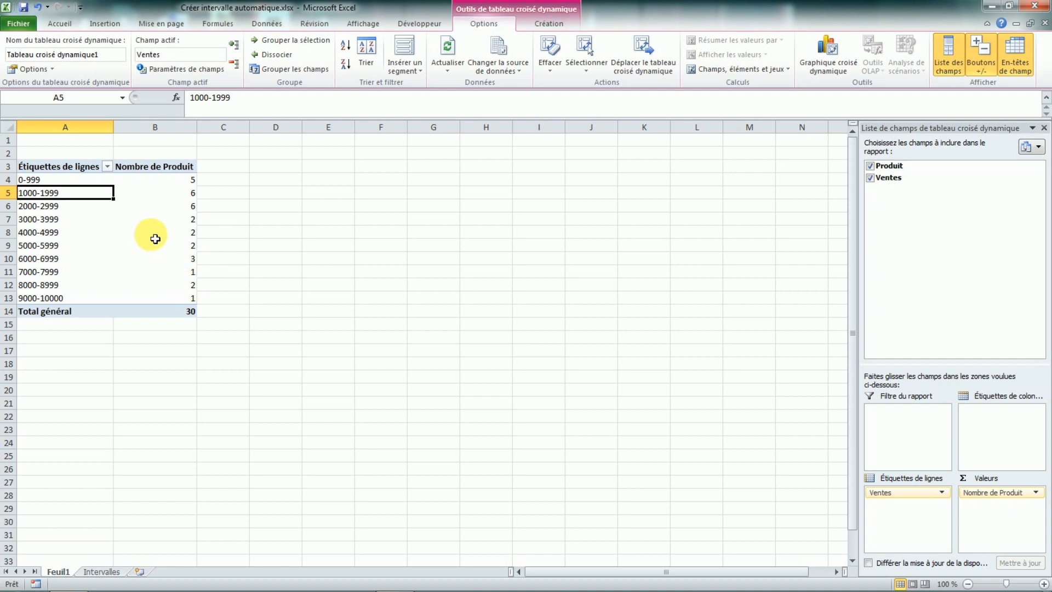
Regroup the Ventes row labels with a start of 1000 and an end of 9000, in intervals of 1000.
drag(159, 181, 168, 289)
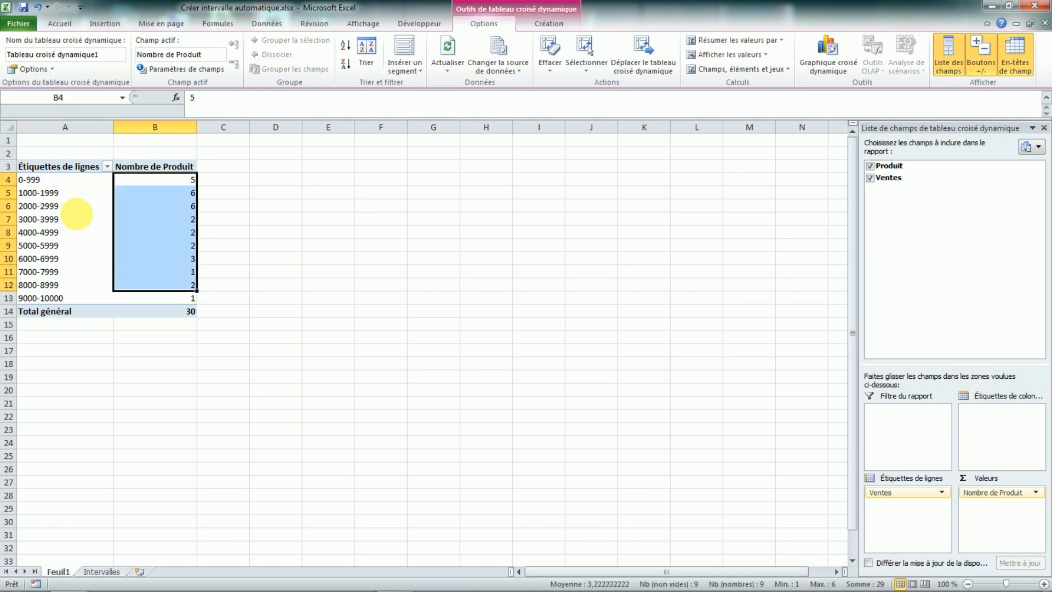
right_click(60, 213)
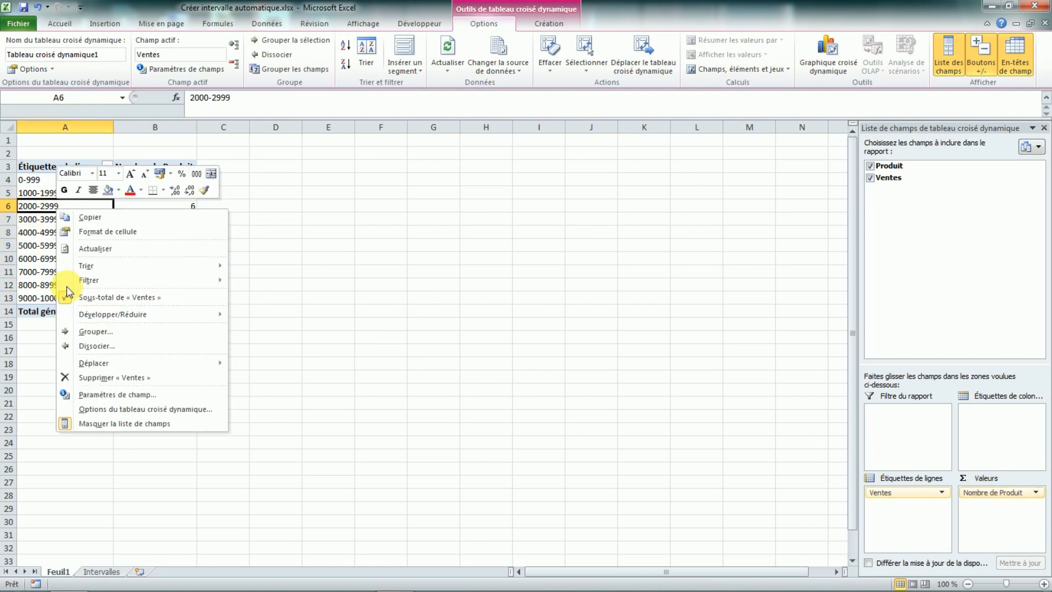
click(126, 333)
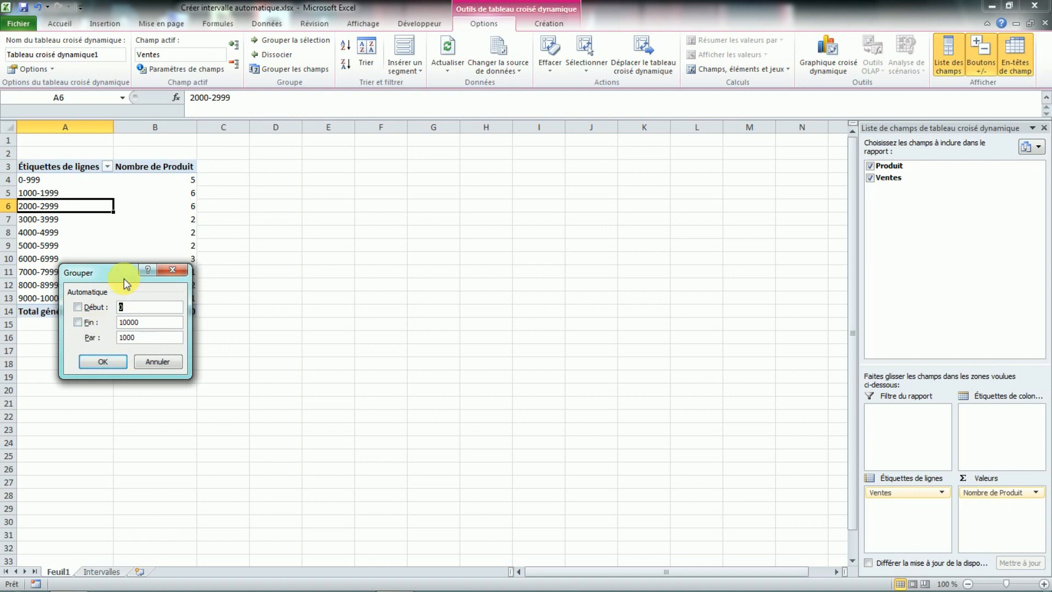
drag(123, 278, 245, 281)
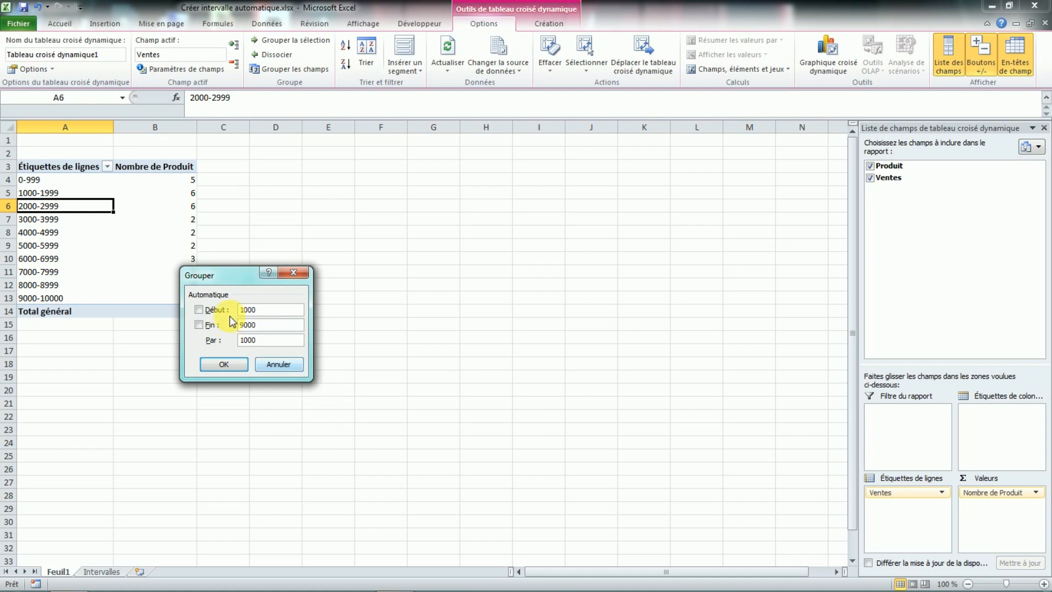
click(229, 364)
click(77, 219)
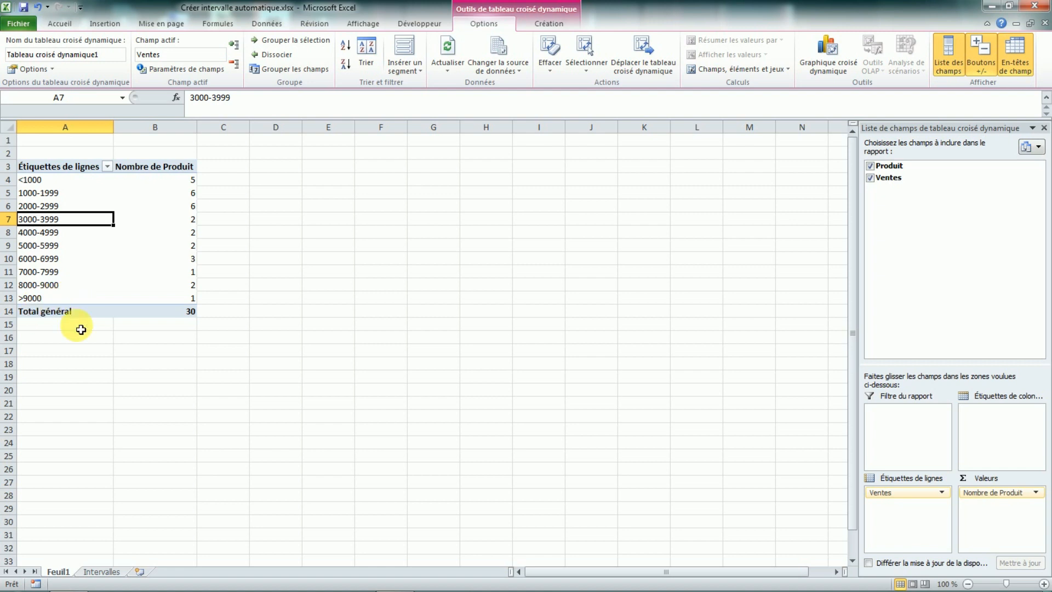
Set the Ventes grouping back to a start of 0 and an end of 10000, in intervals of 1000.
right_click(47, 235)
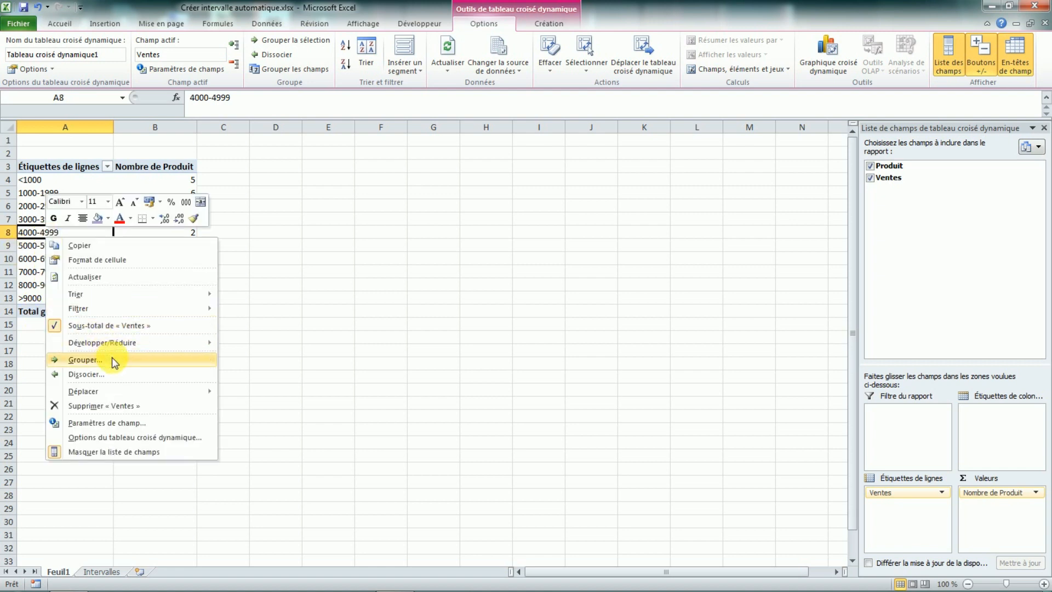
click(126, 359)
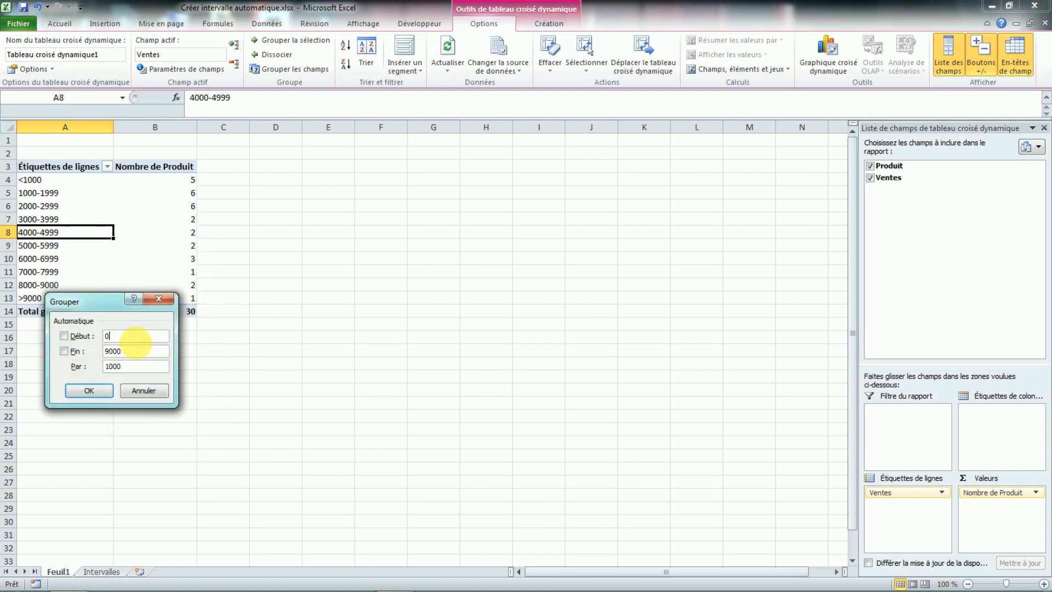
click(112, 355)
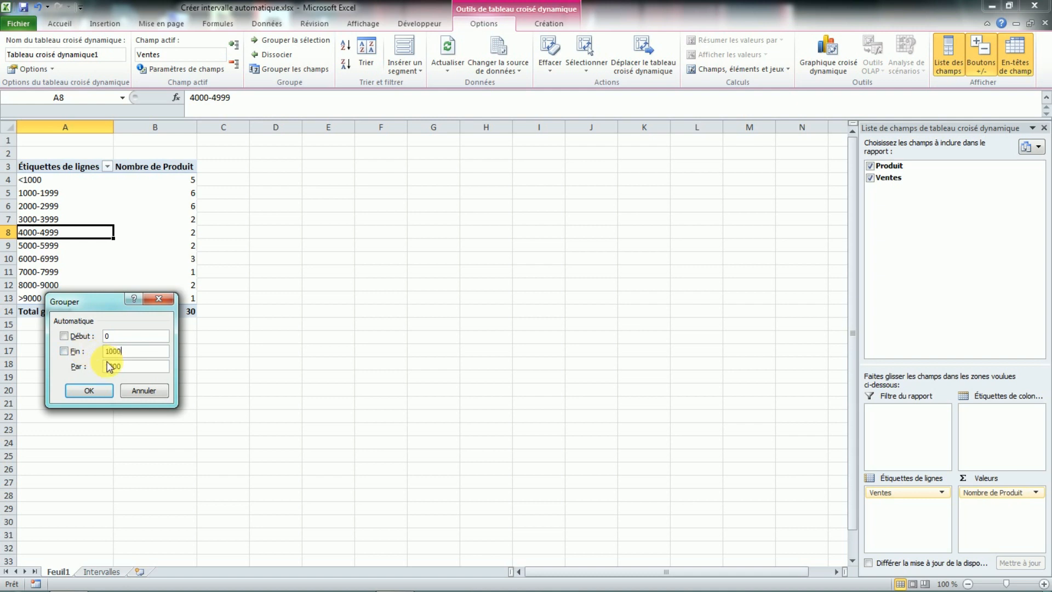
click(95, 388)
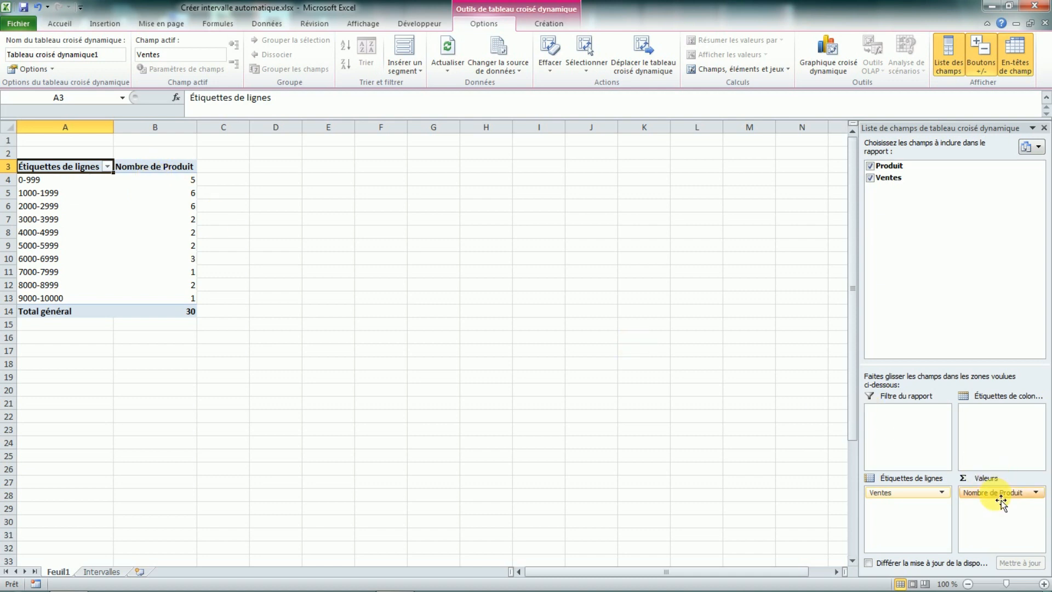
Move the Produit field from the values to the row labels beneath Ventes, and check the Ventes grouping settings without changing them.
drag(1000, 501, 914, 516)
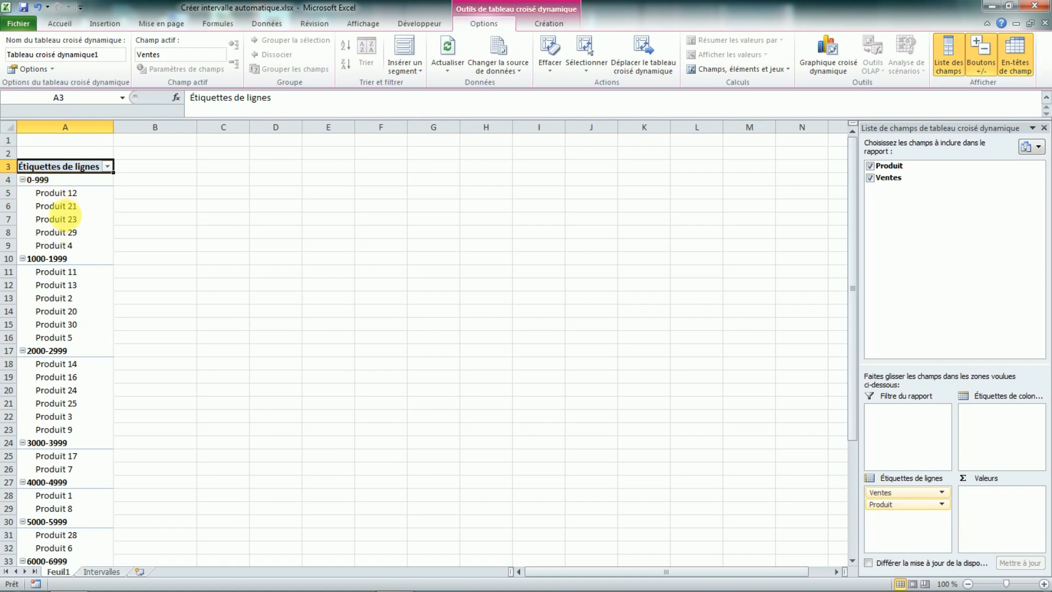
right_click(67, 179)
click(114, 301)
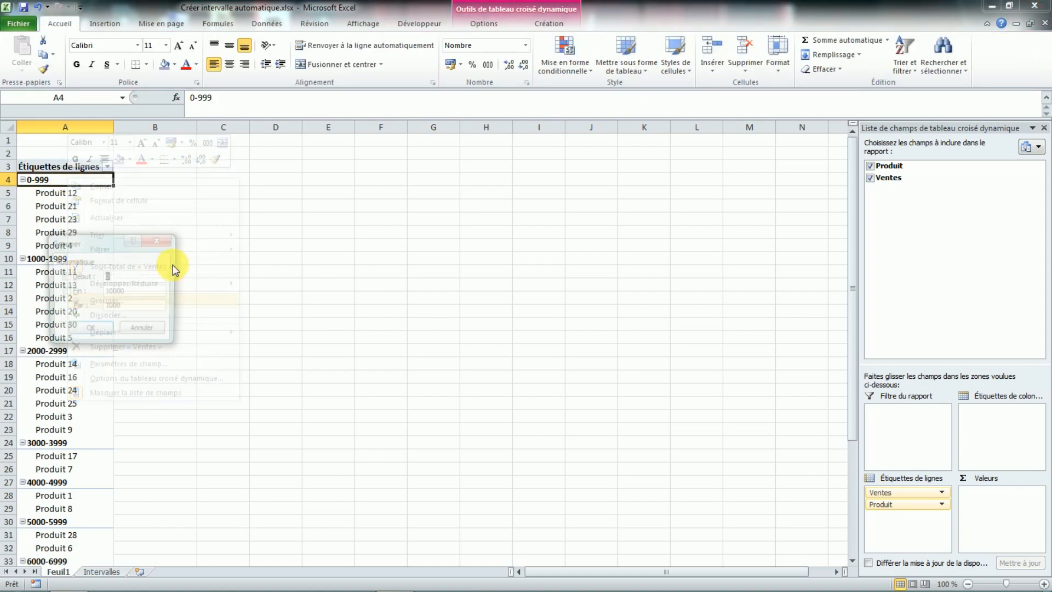
drag(122, 246, 305, 229)
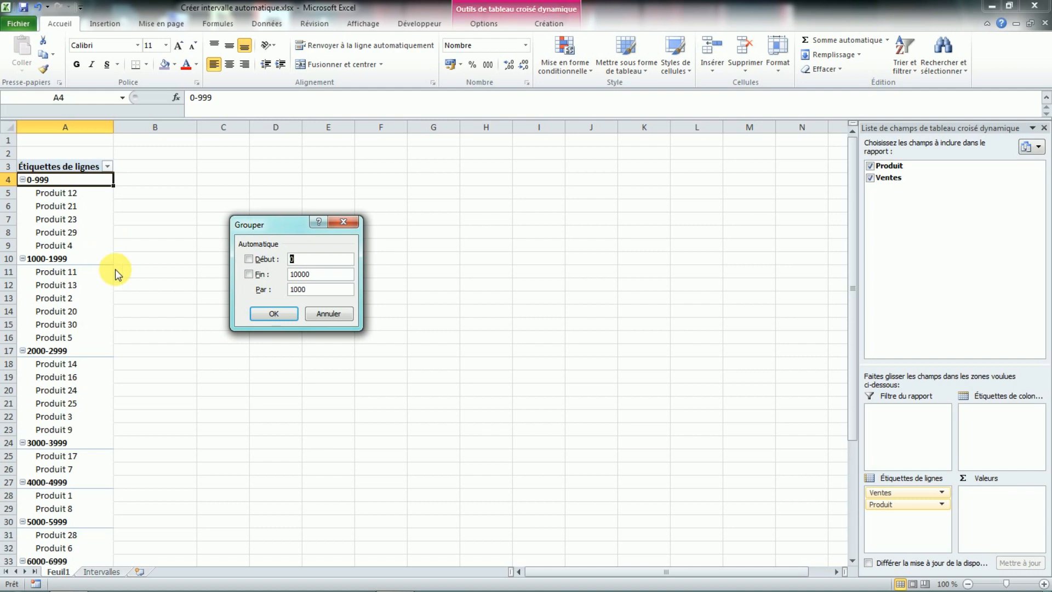
click(345, 223)
Test the interval table on the Intervalles sheet with Fin values of 150 and 275, and undo the changes.
click(92, 572)
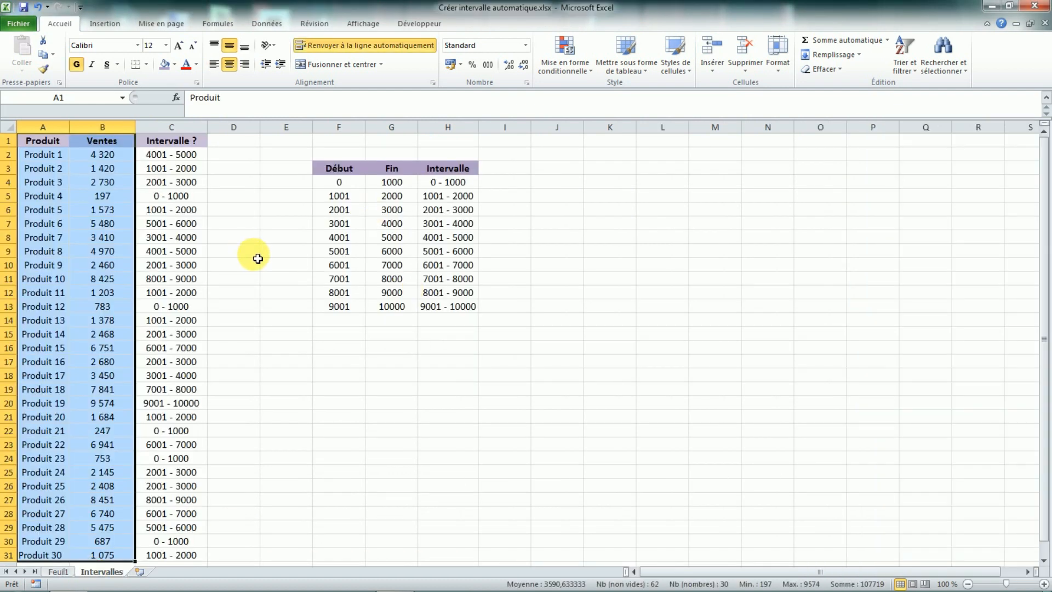
click(388, 237)
click(403, 187)
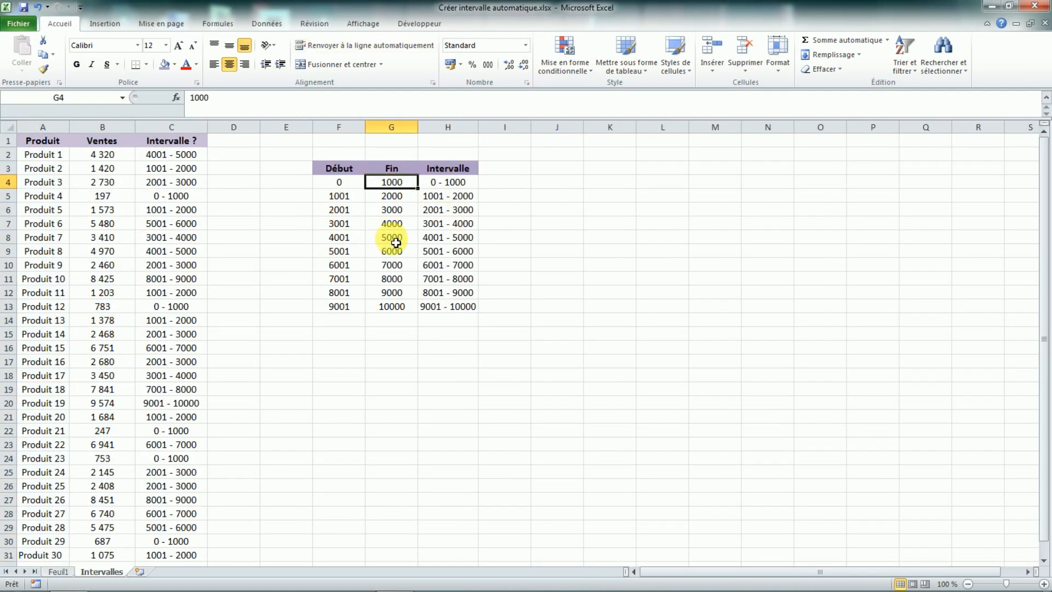
text(150)
key(Return)
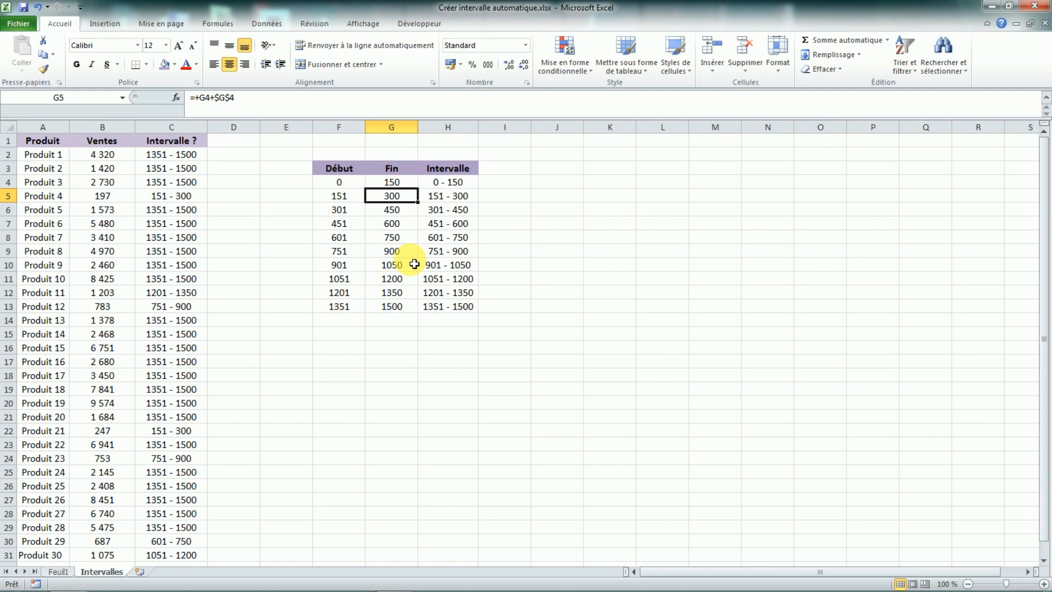
text(275)
key(Return)
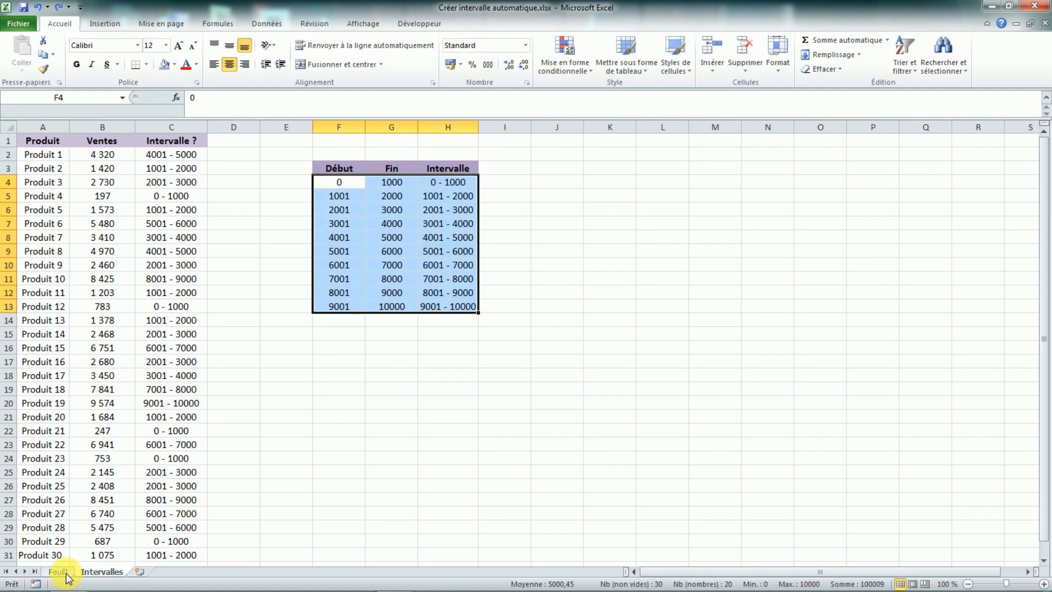
Return to the Feuil1 sheet and review the products listed under each sales interval in the pivot table.
click(68, 571)
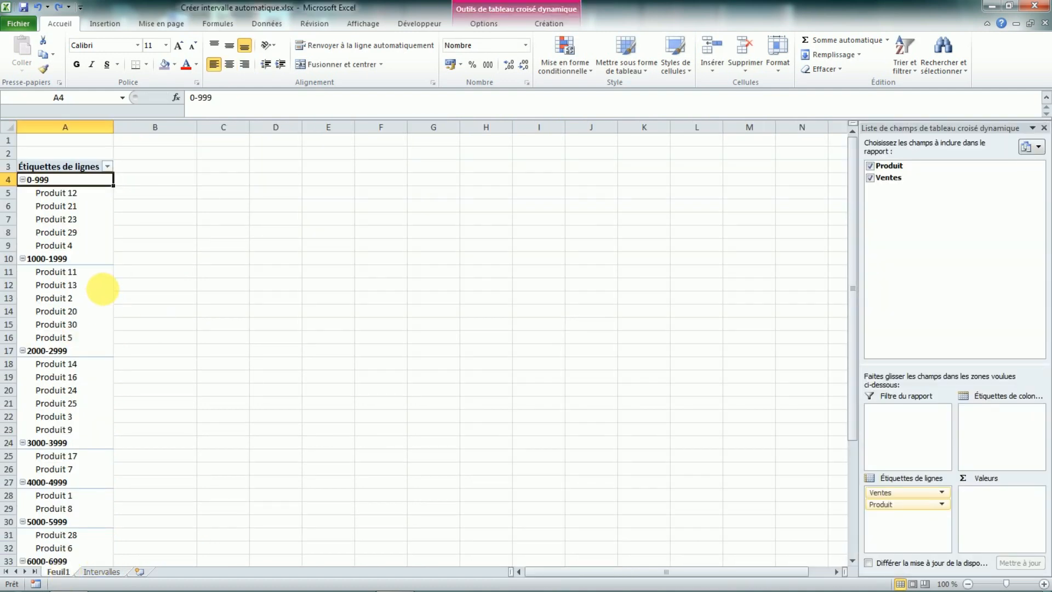
scroll(108, 285, down, 2)
scroll(109, 282, down, 5)
scroll(109, 282, up, 7)
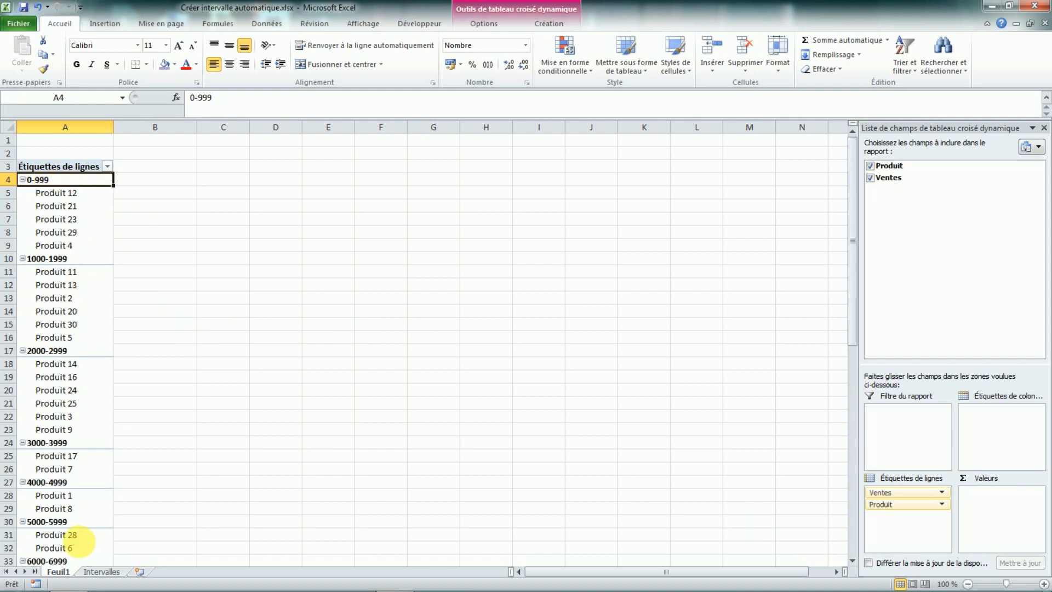
Compare the intervals on the Intervalles sheet with the Feuil1 pivot table, and try placing Produit above Ventes in its row labels.
click(98, 575)
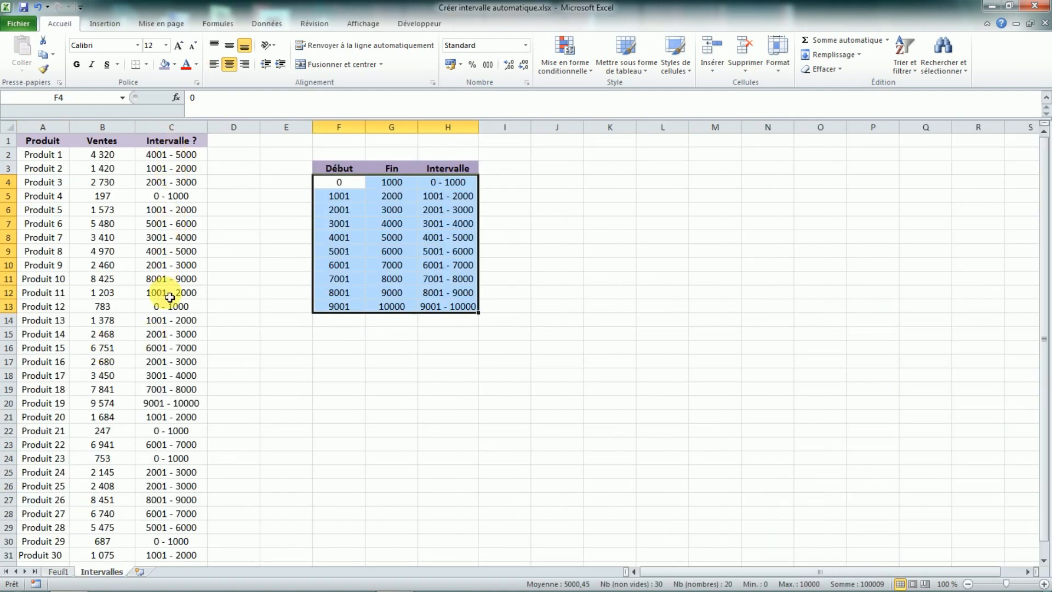
click(60, 571)
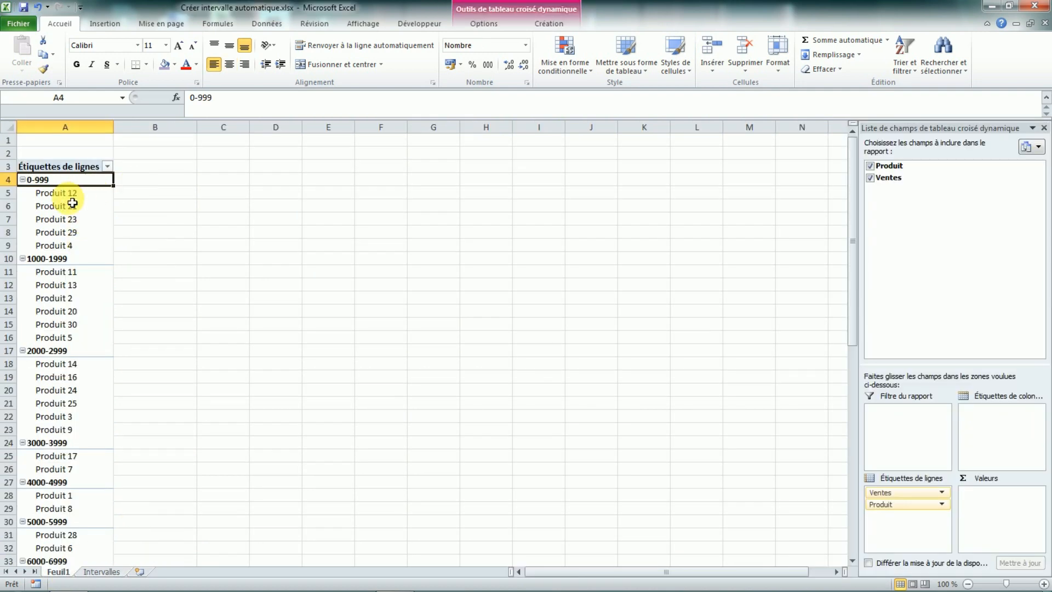
scroll(77, 241, down, 2)
scroll(55, 428, up, 2)
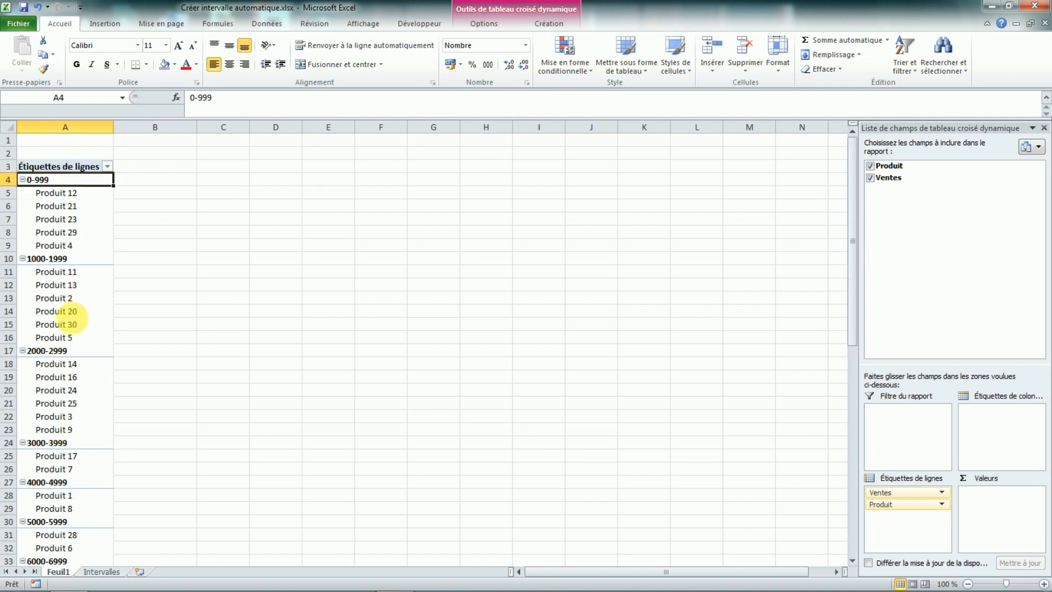
drag(893, 508, 893, 492)
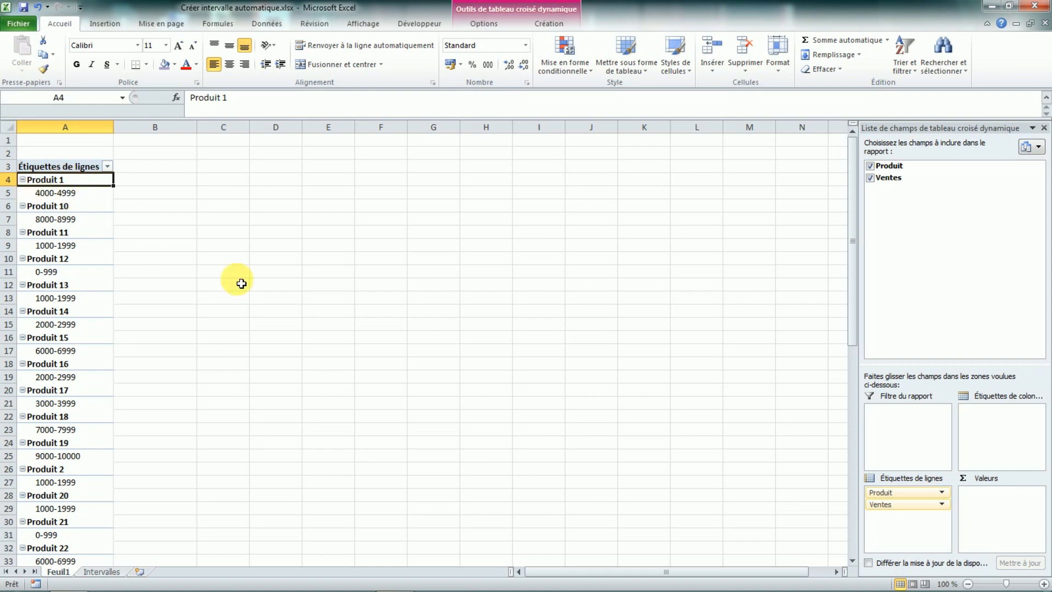
Create a pivot table on a new sheet from Intervalles A1:C31, with Intervalle ? as row labels and the Produit field as values.
key(ctrl+Page_Down)
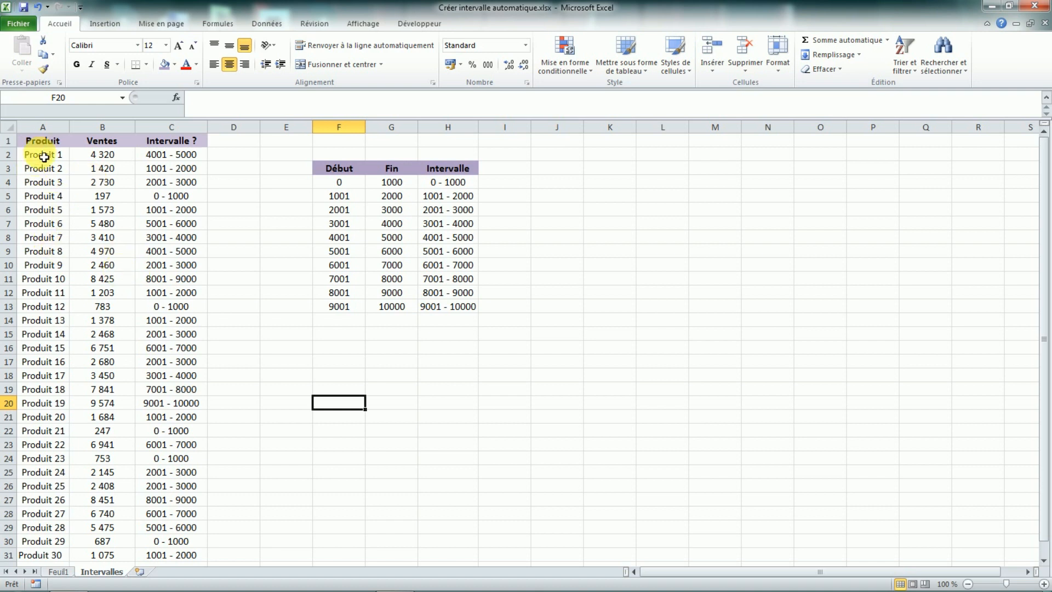
drag(36, 141, 200, 499)
scroll(252, 329, up, 1)
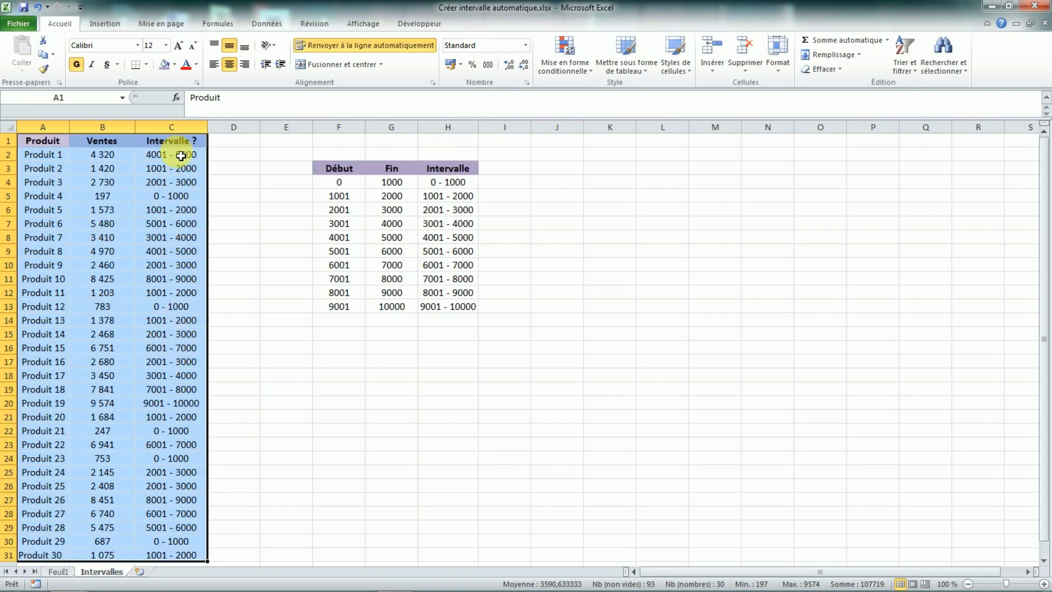
click(107, 24)
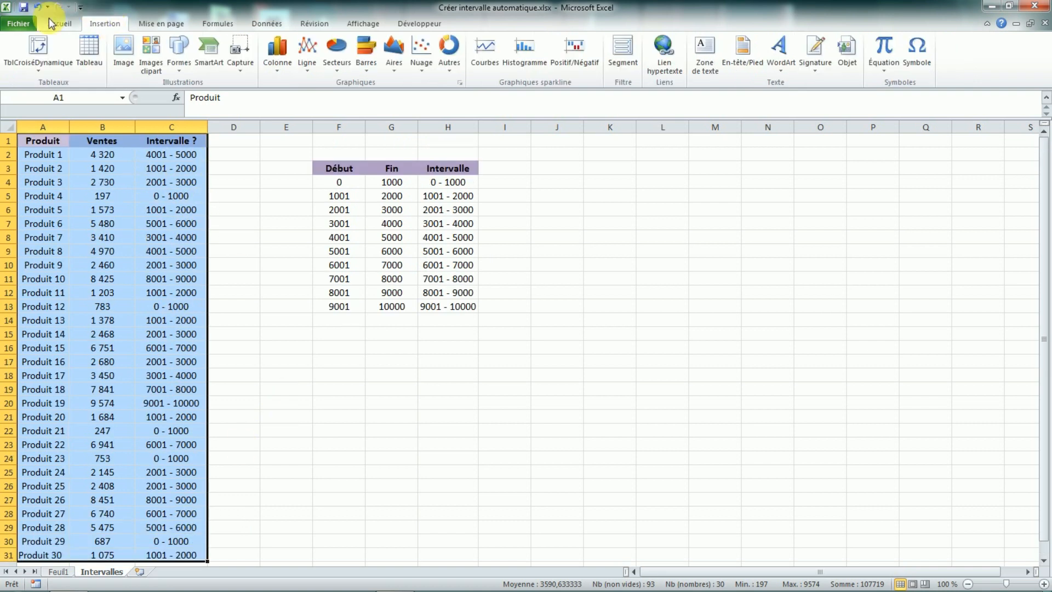
click(56, 73)
click(42, 88)
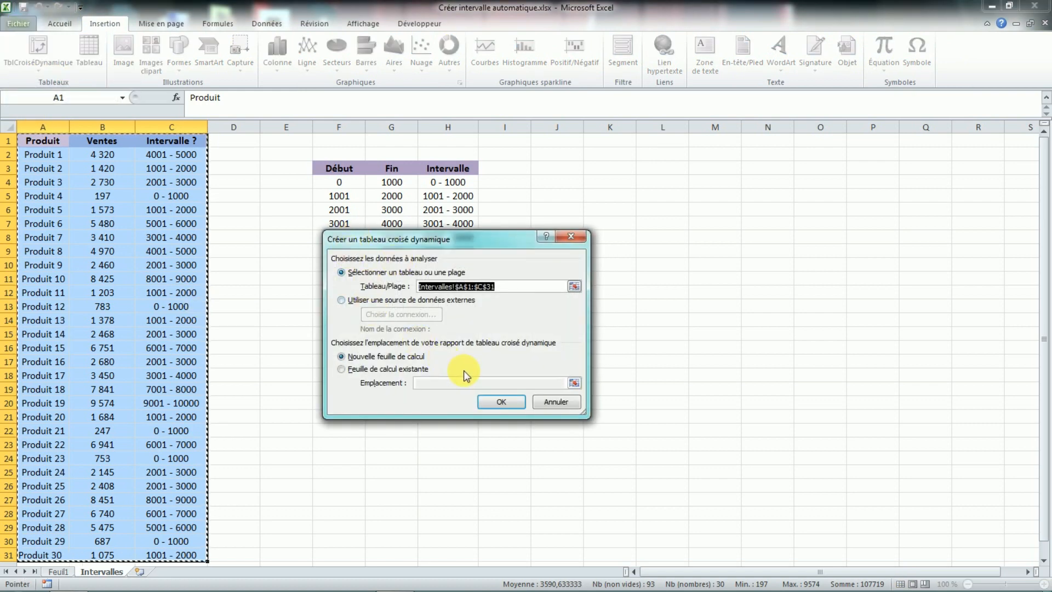
click(501, 402)
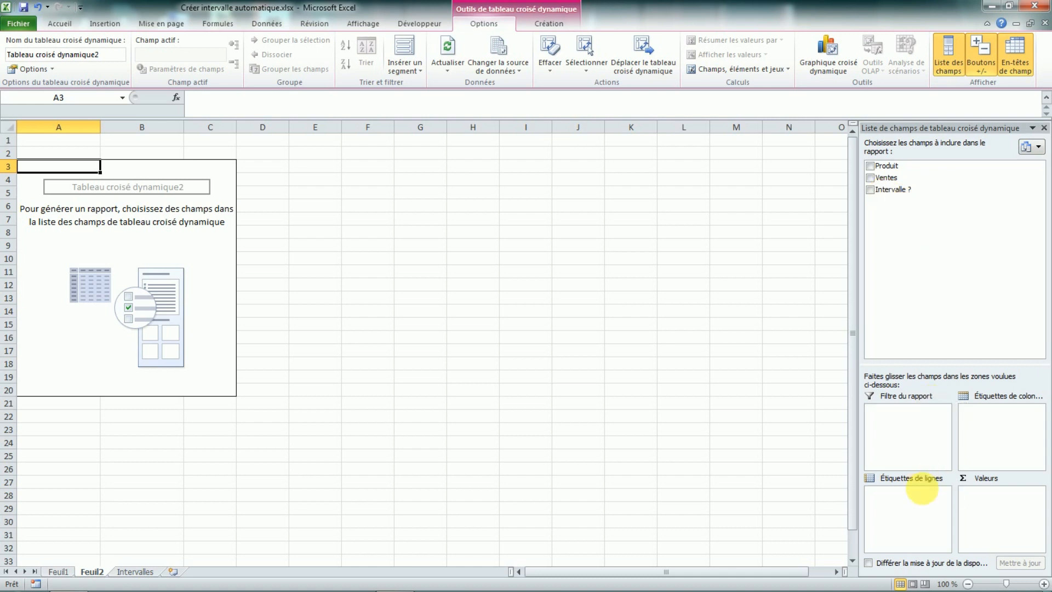
drag(893, 189, 922, 489)
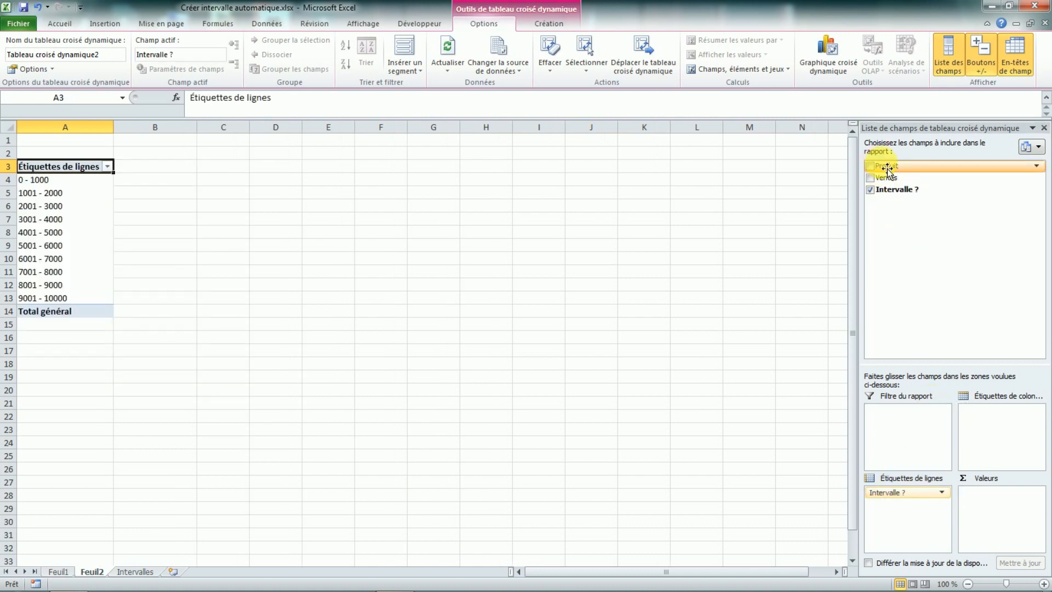
drag(887, 168, 1018, 511)
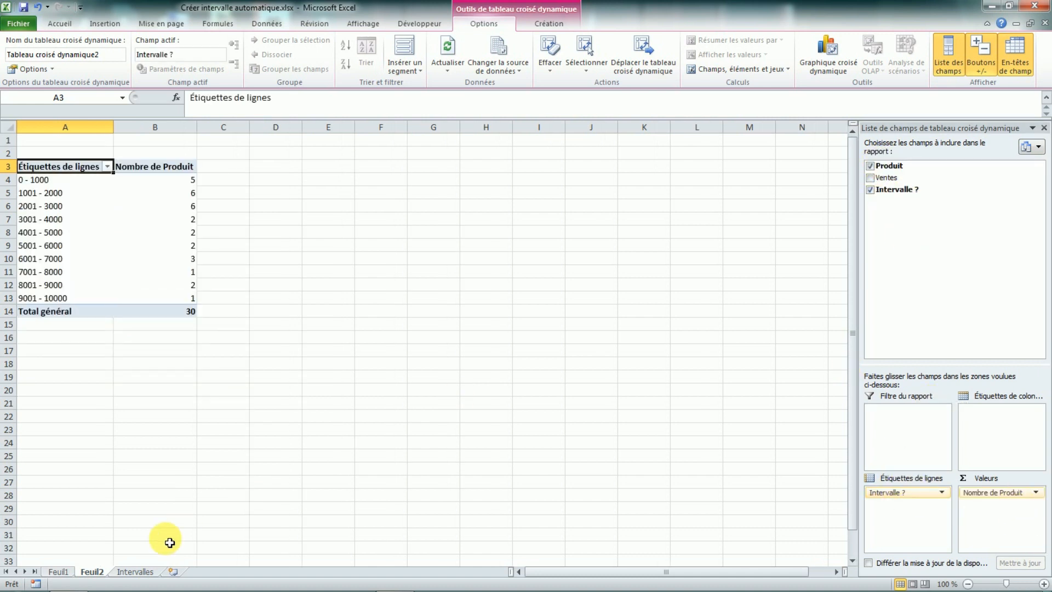
Compare the intervals in the Feuil1 and Feuil2 pivot tables with the source data on the Intervalles sheet.
click(61, 572)
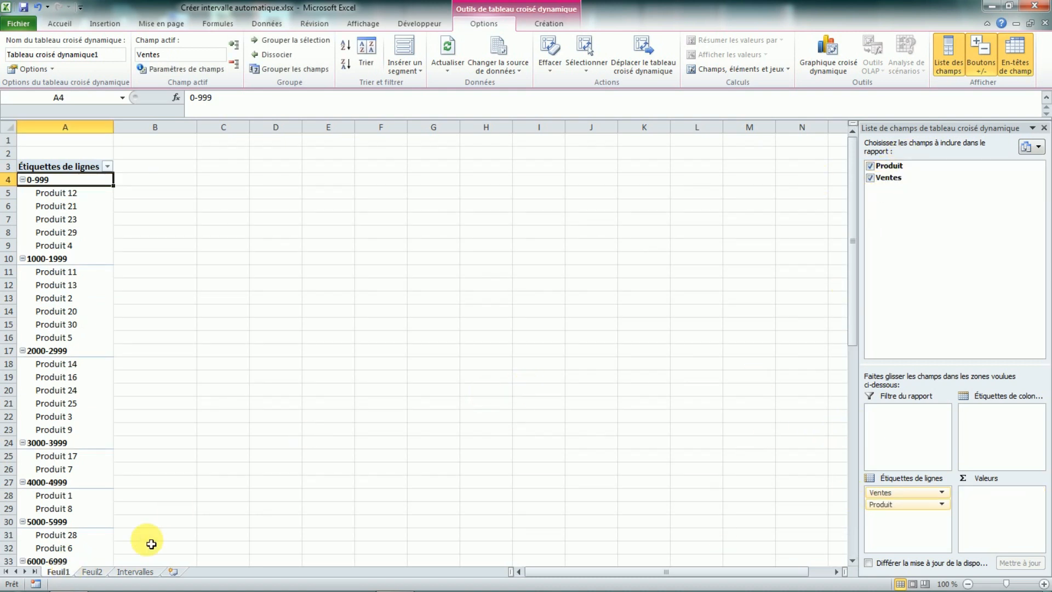
click(92, 572)
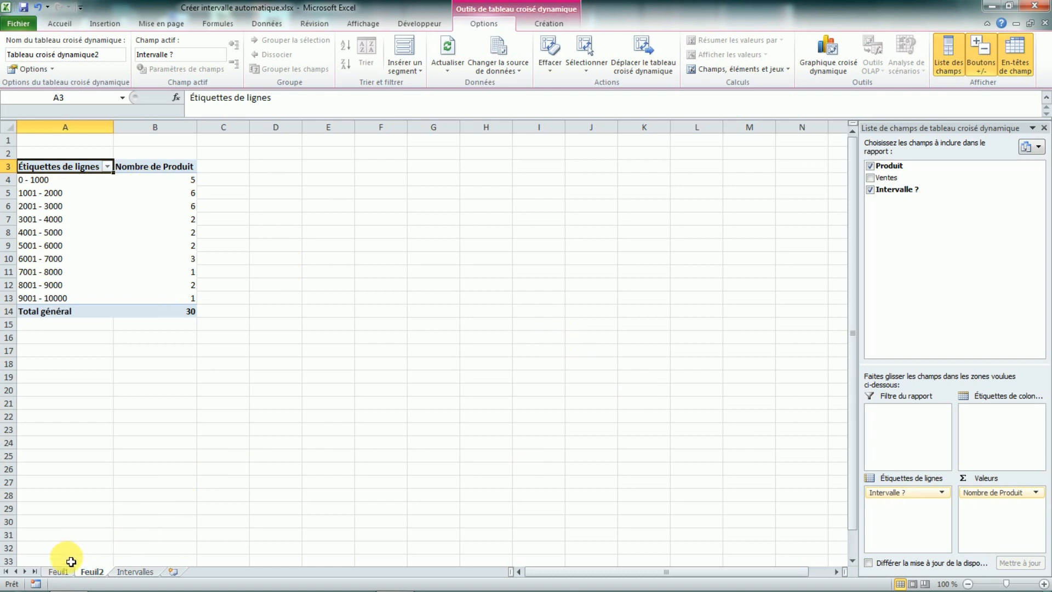
click(136, 571)
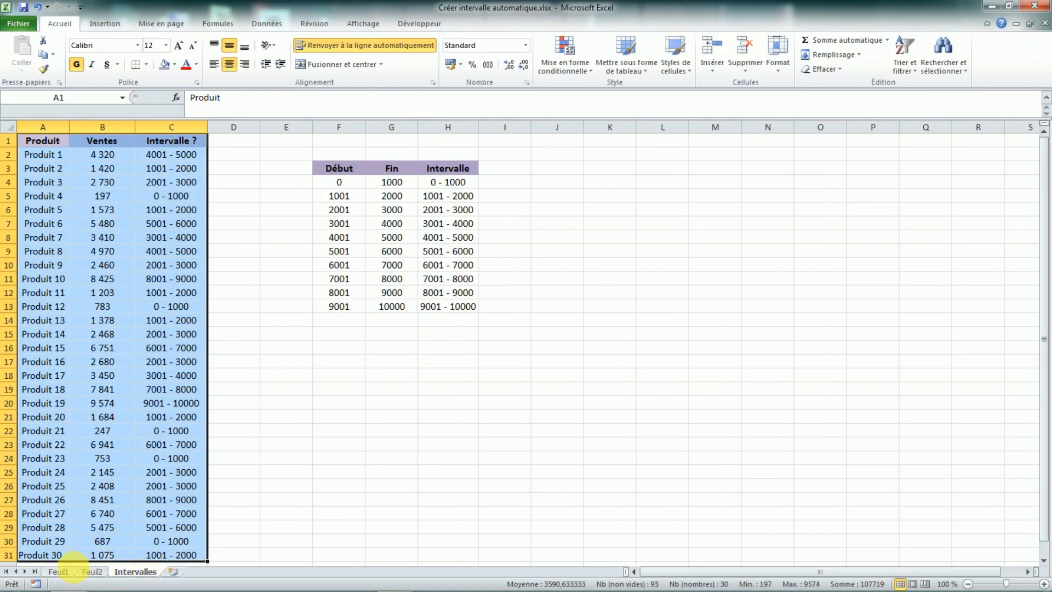
click(92, 572)
click(1035, 492)
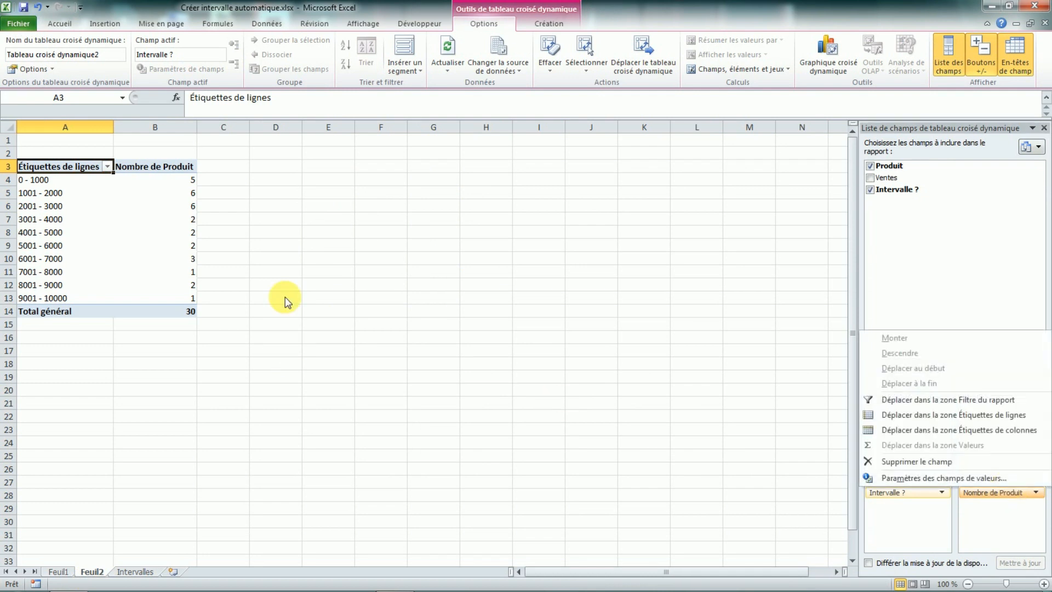
click(229, 196)
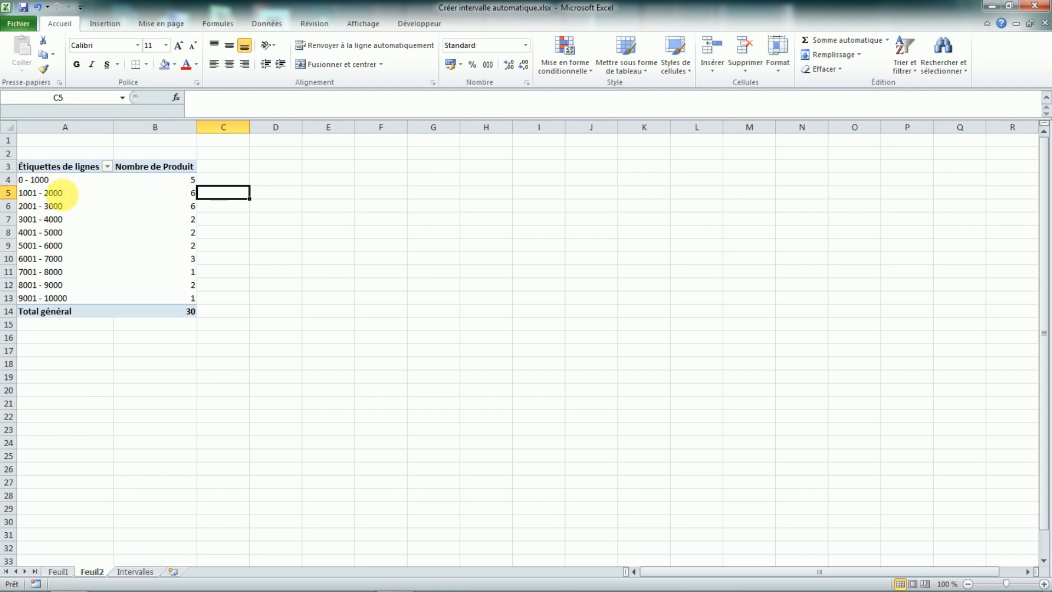
click(70, 571)
click(100, 571)
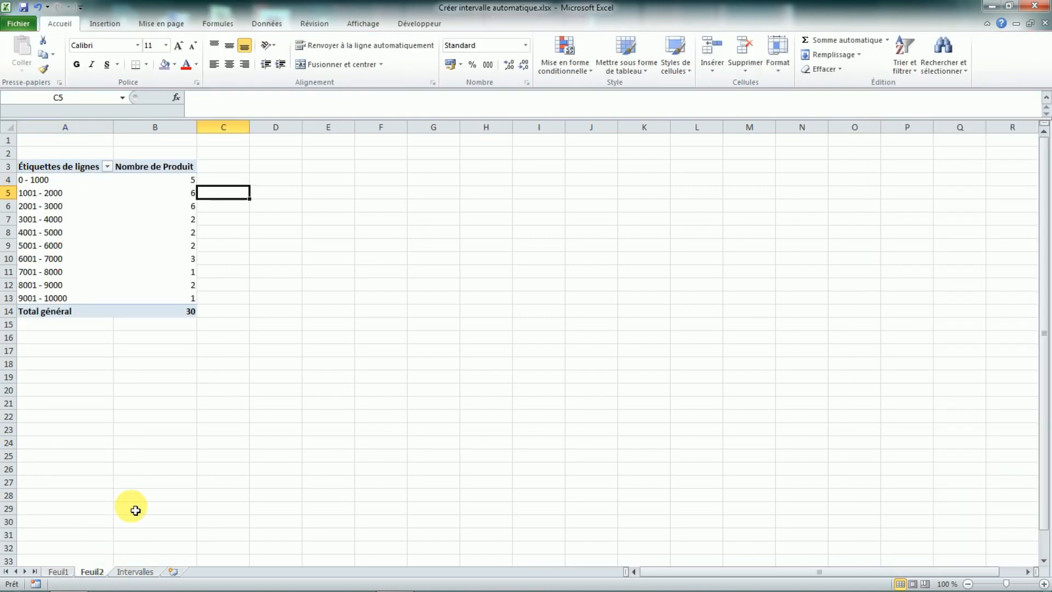
Set the Fin values in cells G5, G6 and G7 of the Intervalles sheet to 1500, 3000 and 4700.
click(137, 571)
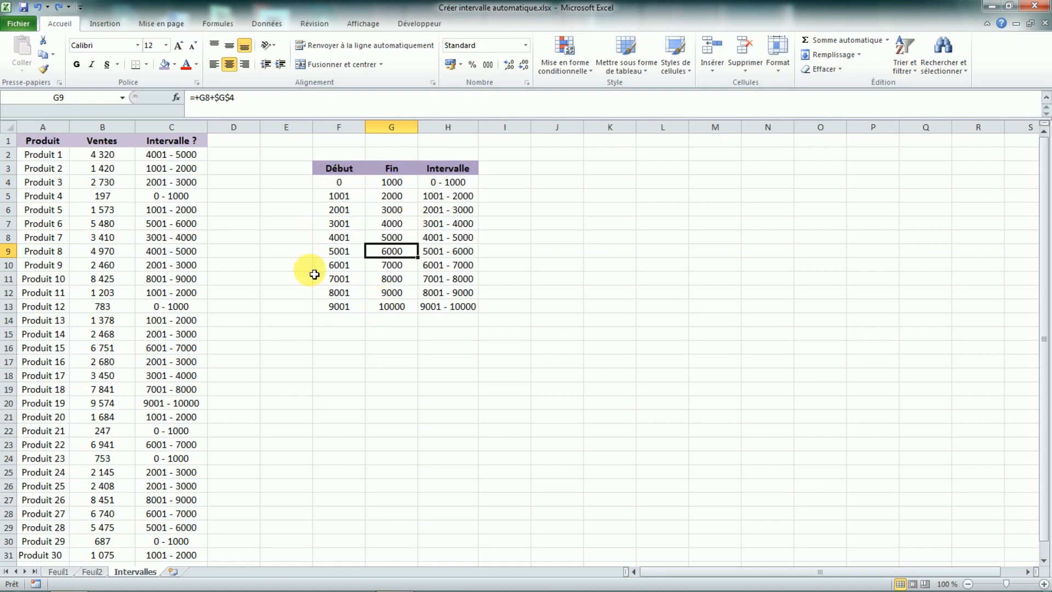
click(391, 201)
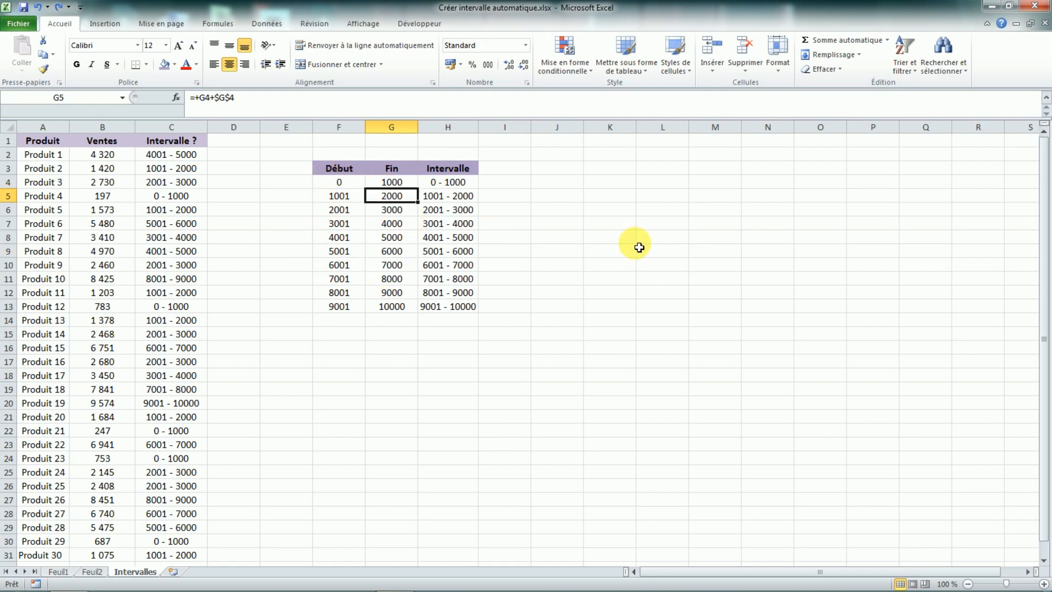
text(150)
key(Return)
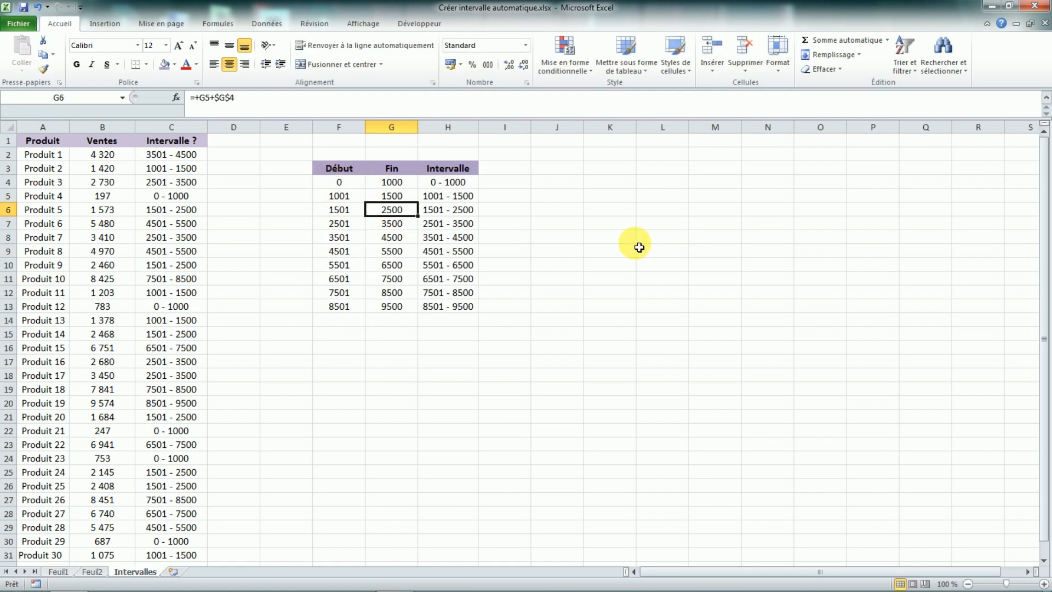
text(30)
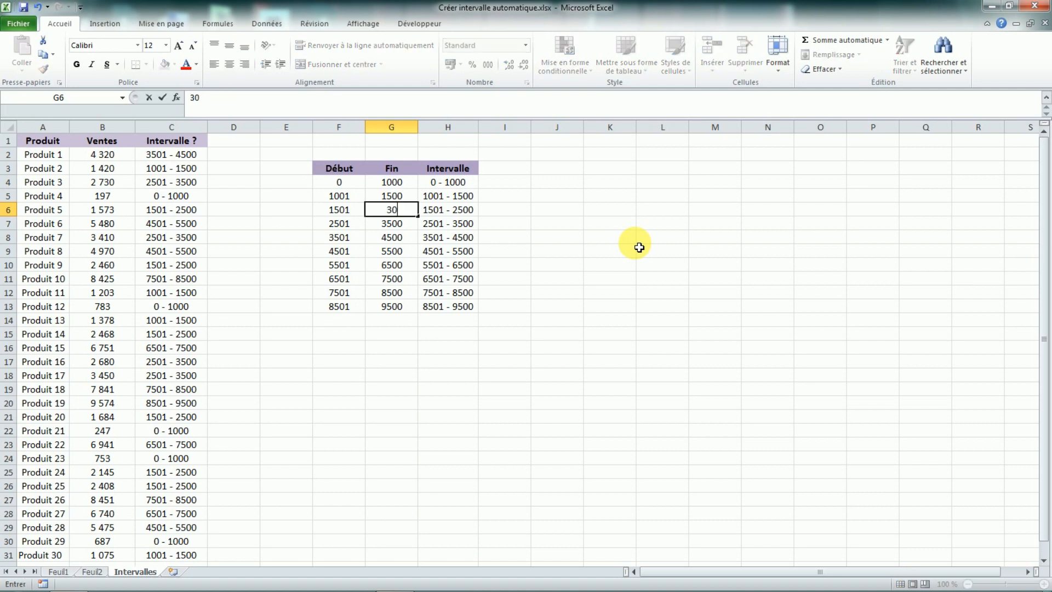
text(00)
key(Return)
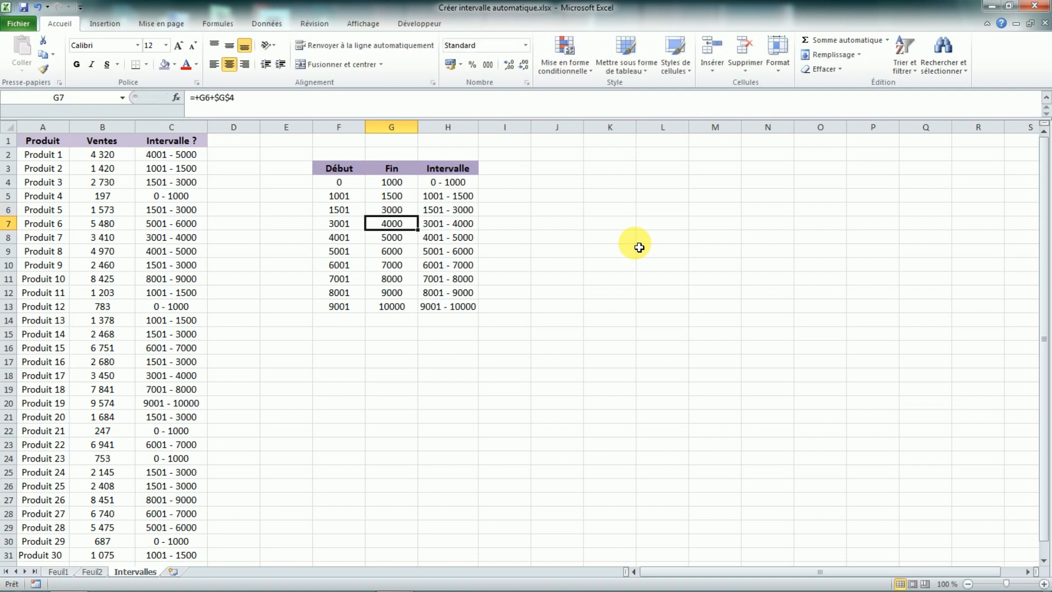
text(4700)
key(Return)
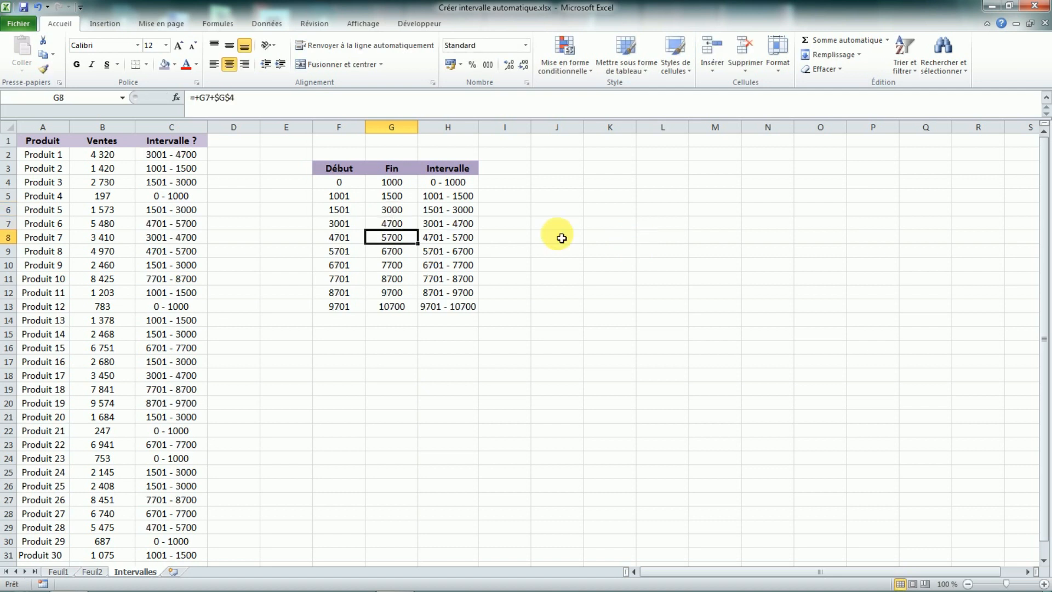
Refresh the pivot table on Feuil2 to test the custom intervals, and undo the interval changes.
click(92, 571)
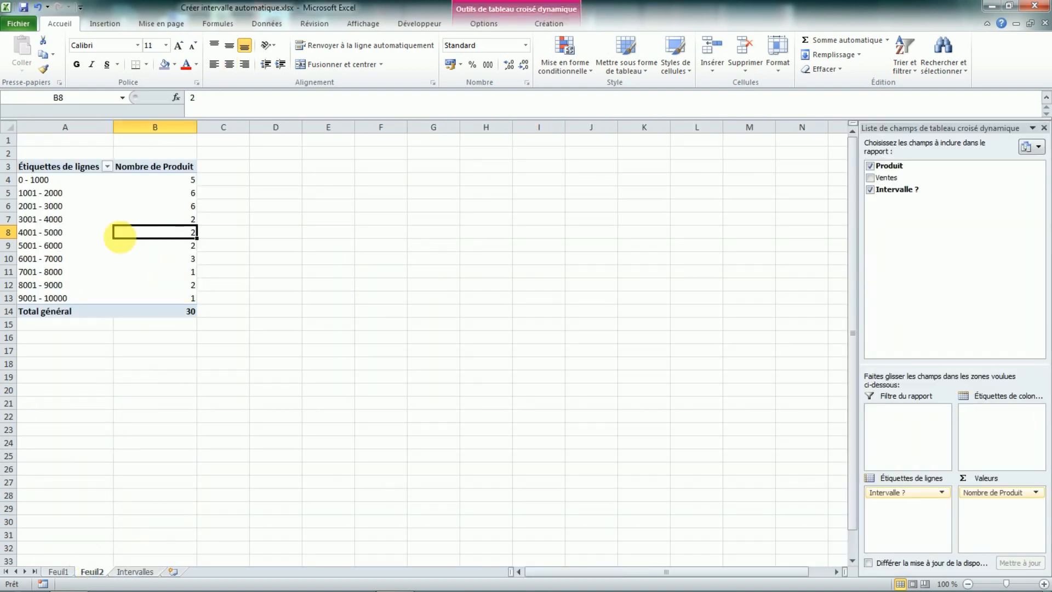
right_click(75, 249)
click(141, 286)
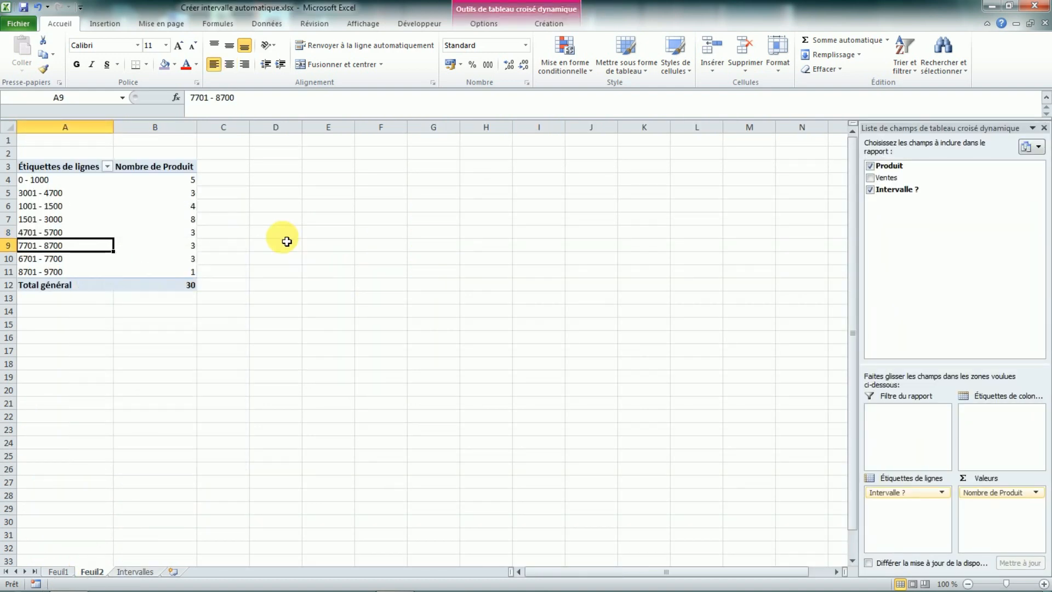
click(275, 245)
drag(44, 180, 65, 271)
click(307, 258)
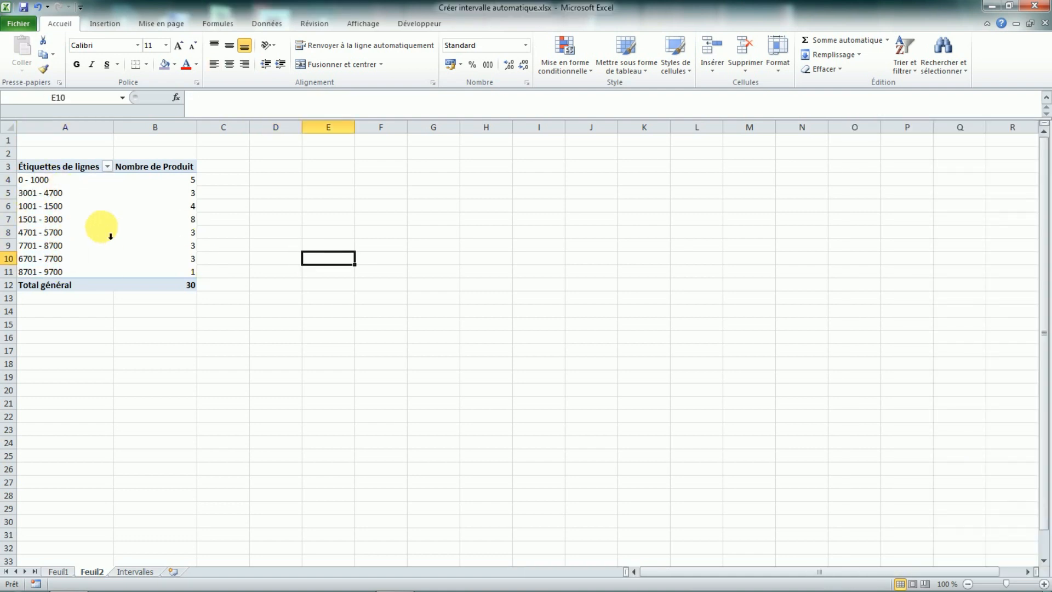
click(53, 211)
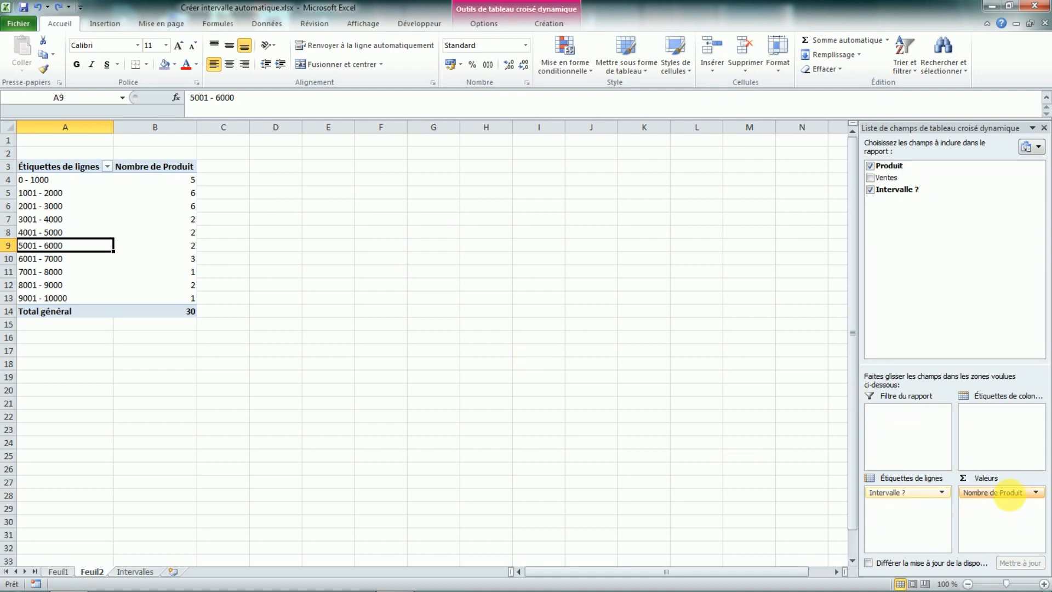
Move the Produit field from the values to the row labels beneath Intervalle ?, and try placing it above Intervalle ?
drag(1016, 499, 887, 505)
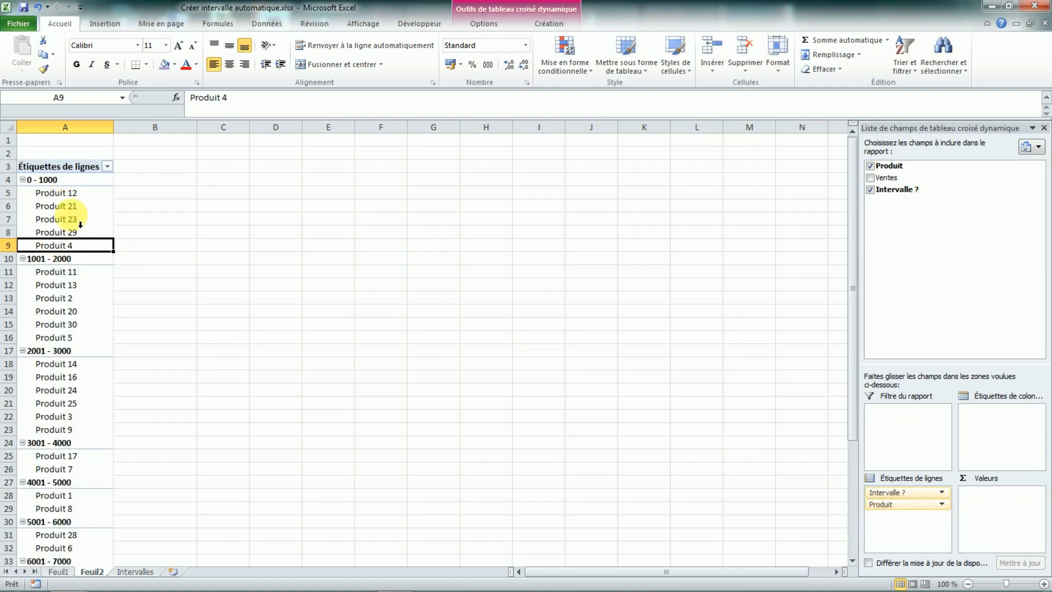
scroll(83, 205, down, 2)
scroll(83, 204, up, 2)
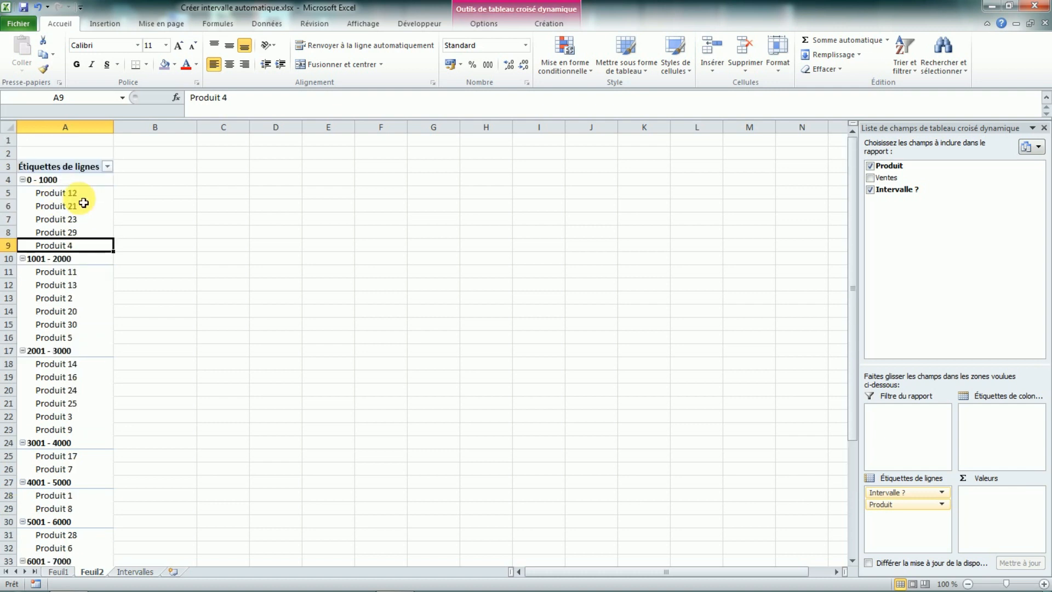
drag(883, 503, 907, 492)
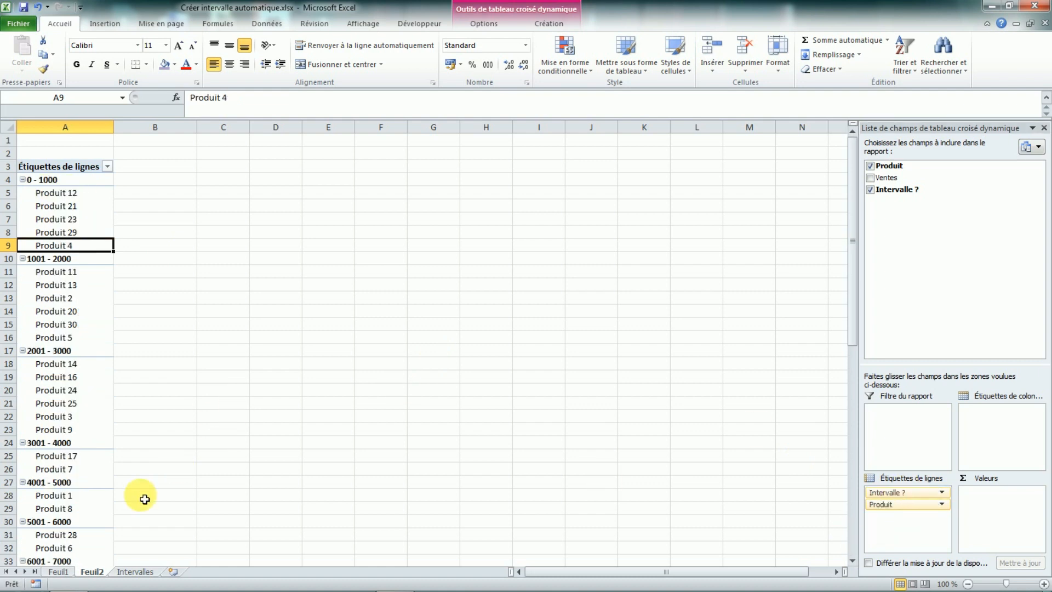
Return to the Intervalles sheet and examine the interval table's label formula and the RECHERCHEV formulas in the Intervalle ? column.
click(134, 571)
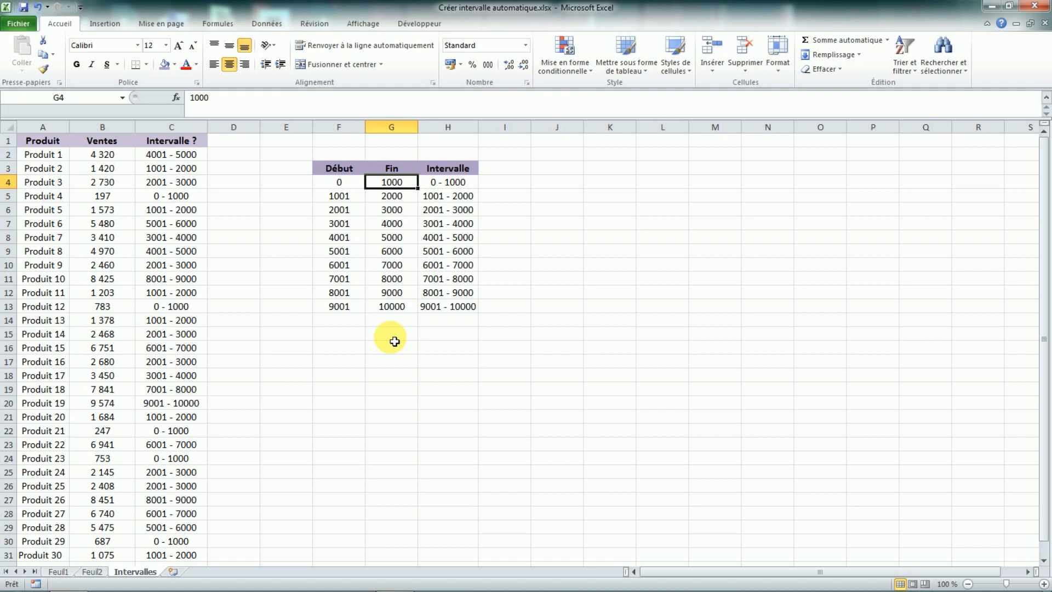
click(457, 209)
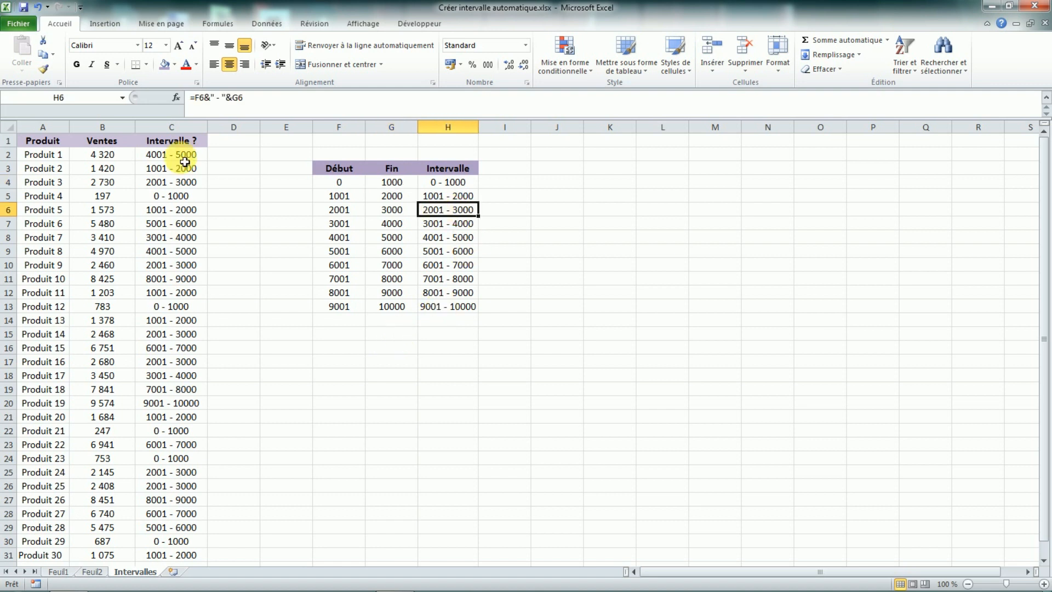
drag(185, 159, 196, 301)
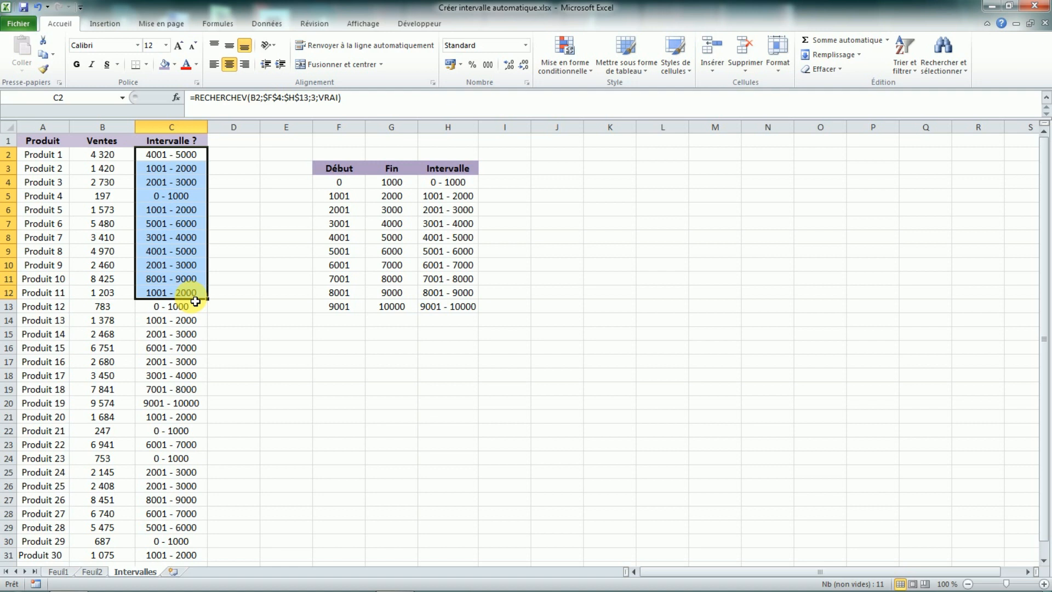
drag(176, 174, 212, 389)
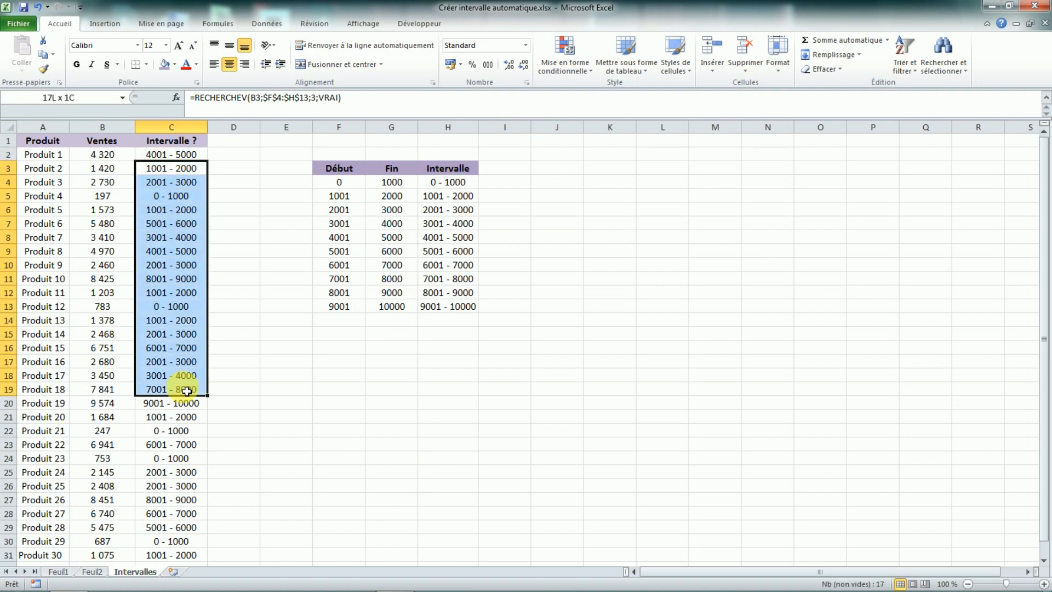
click(285, 319)
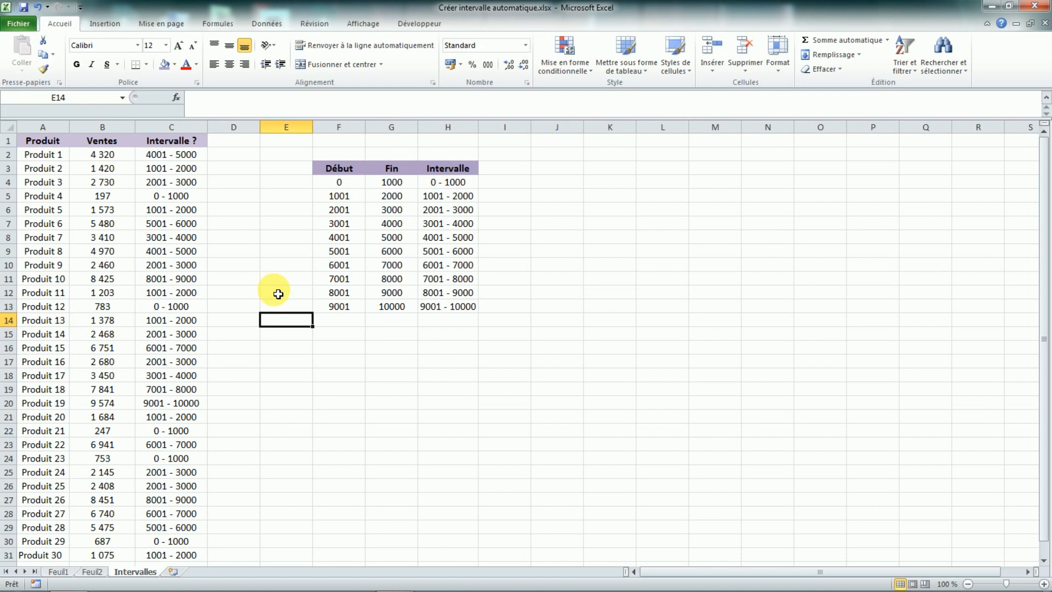
Review the Début, Fin and Intervalle table in F3:H13 against the product sales list and its Intervalle ? column.
drag(335, 167, 454, 307)
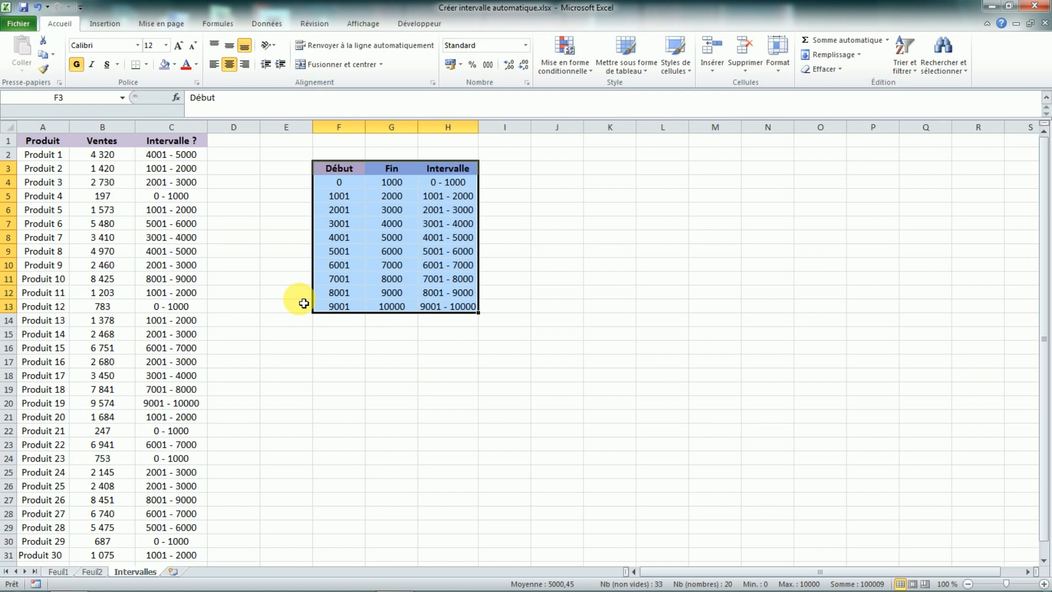
drag(41, 140, 106, 204)
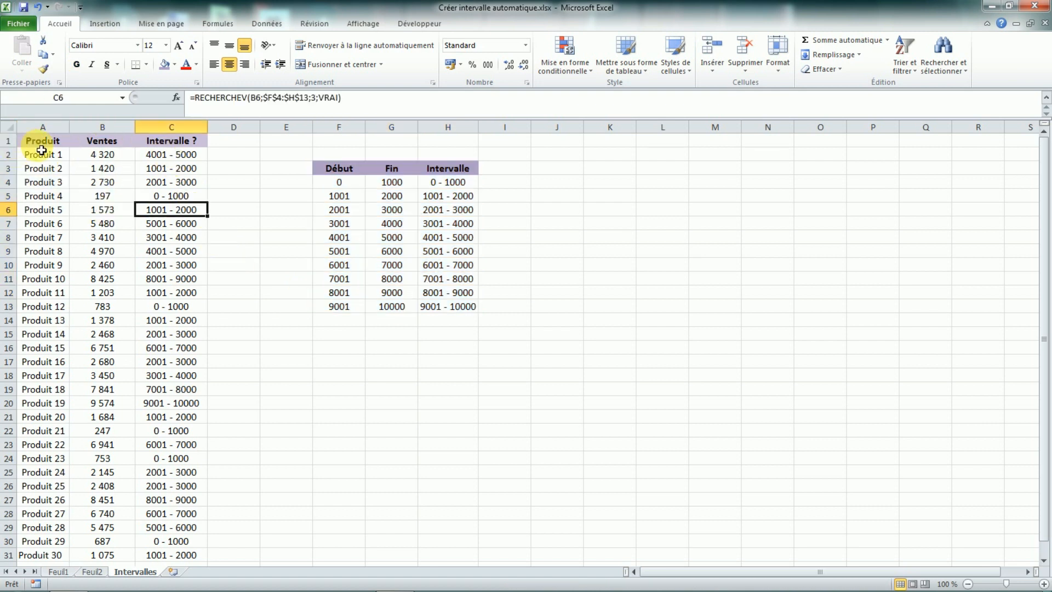
drag(42, 143, 109, 293)
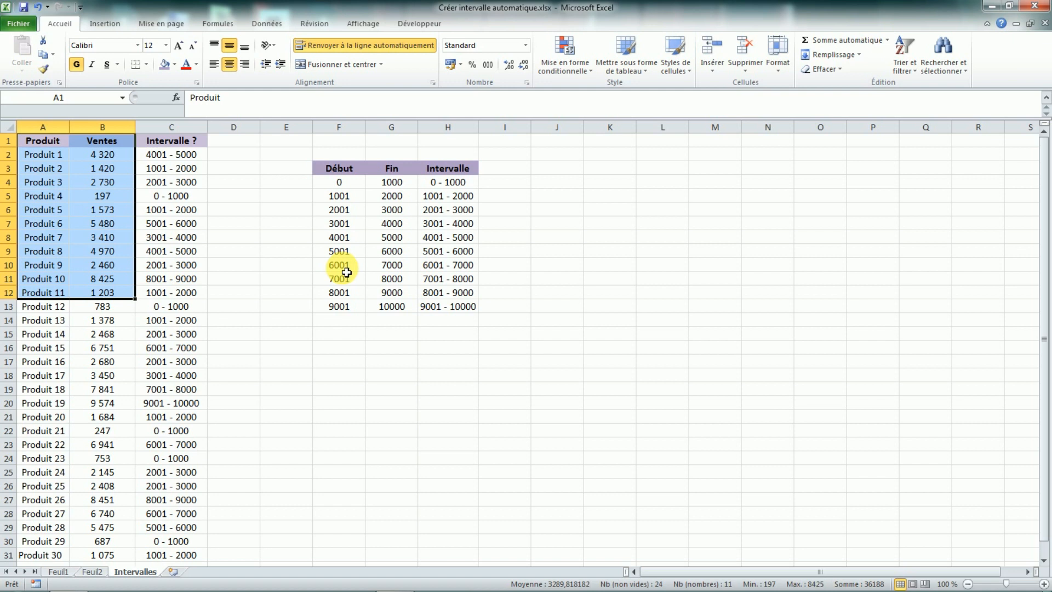
click(304, 265)
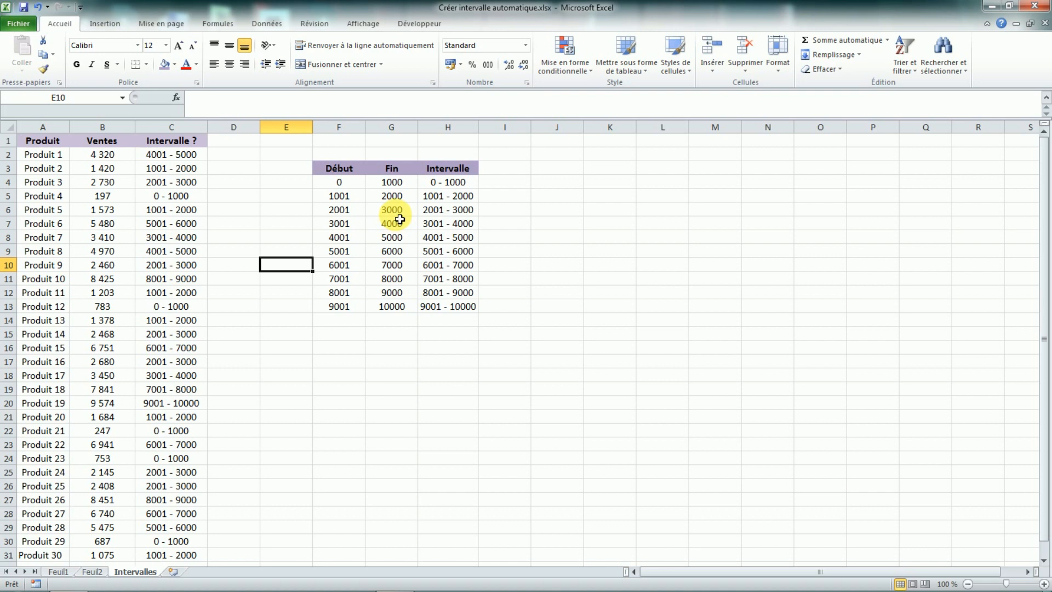
drag(340, 168, 460, 305)
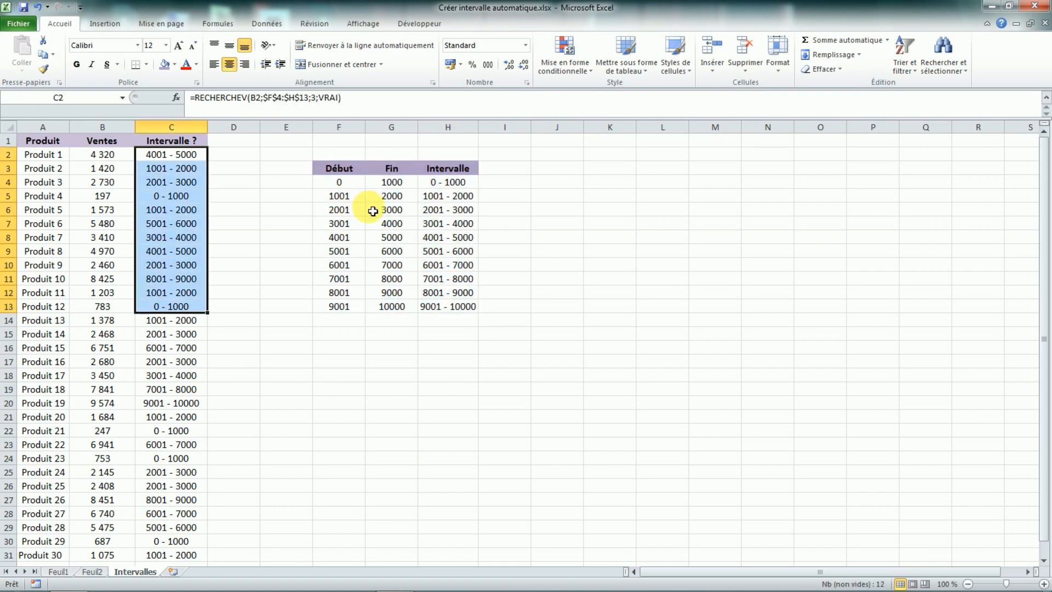
click(329, 198)
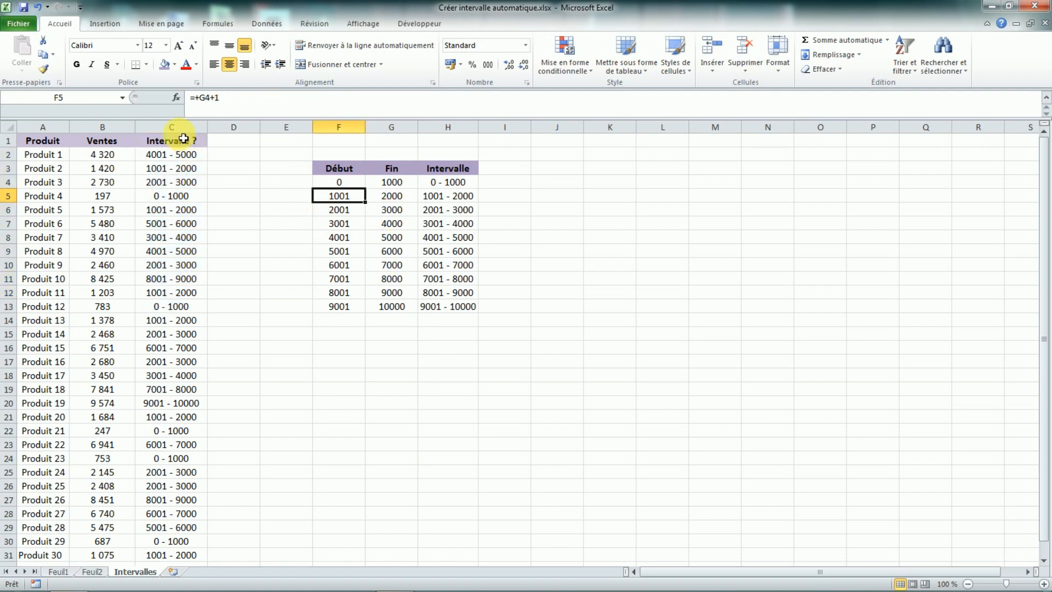
drag(170, 154, 165, 203)
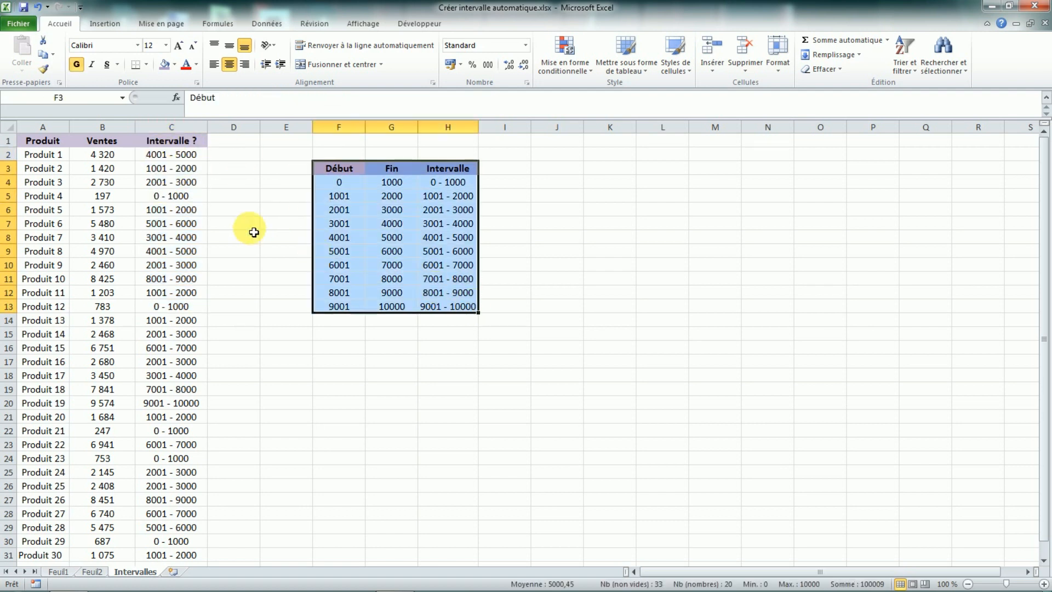
click(284, 196)
drag(334, 170, 448, 294)
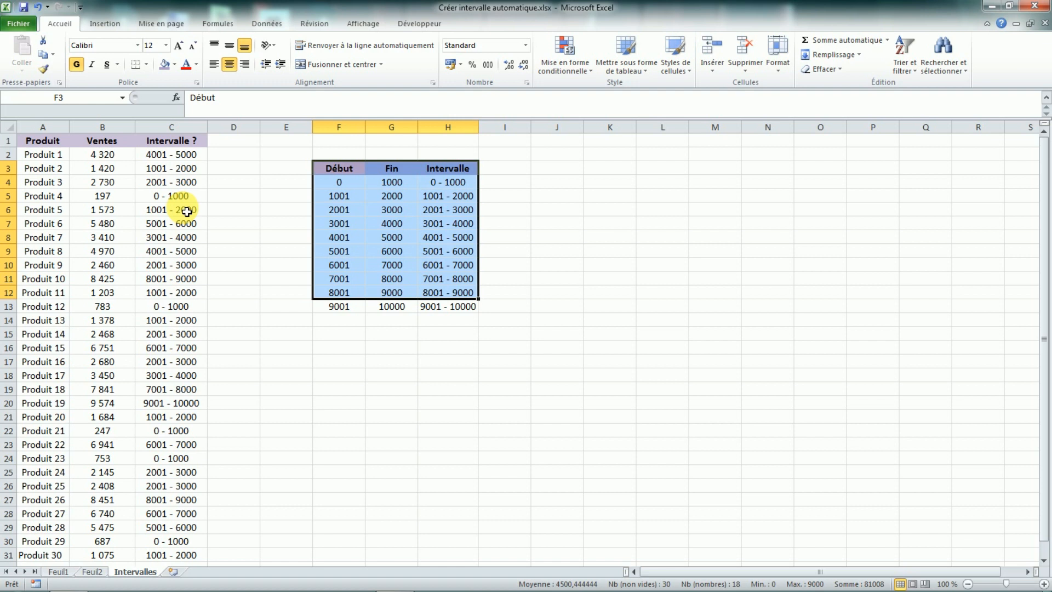
click(258, 211)
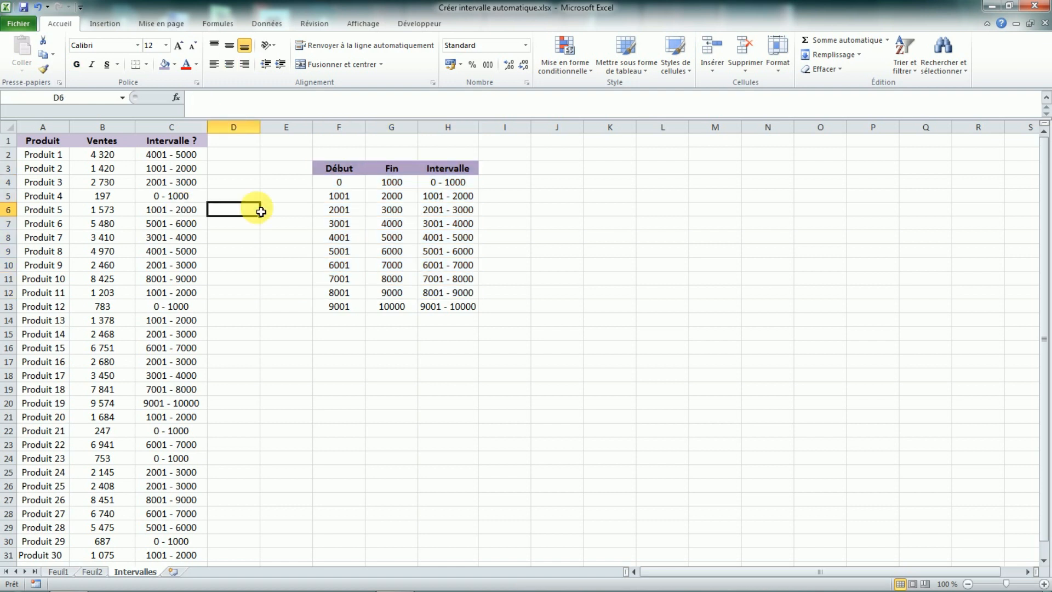